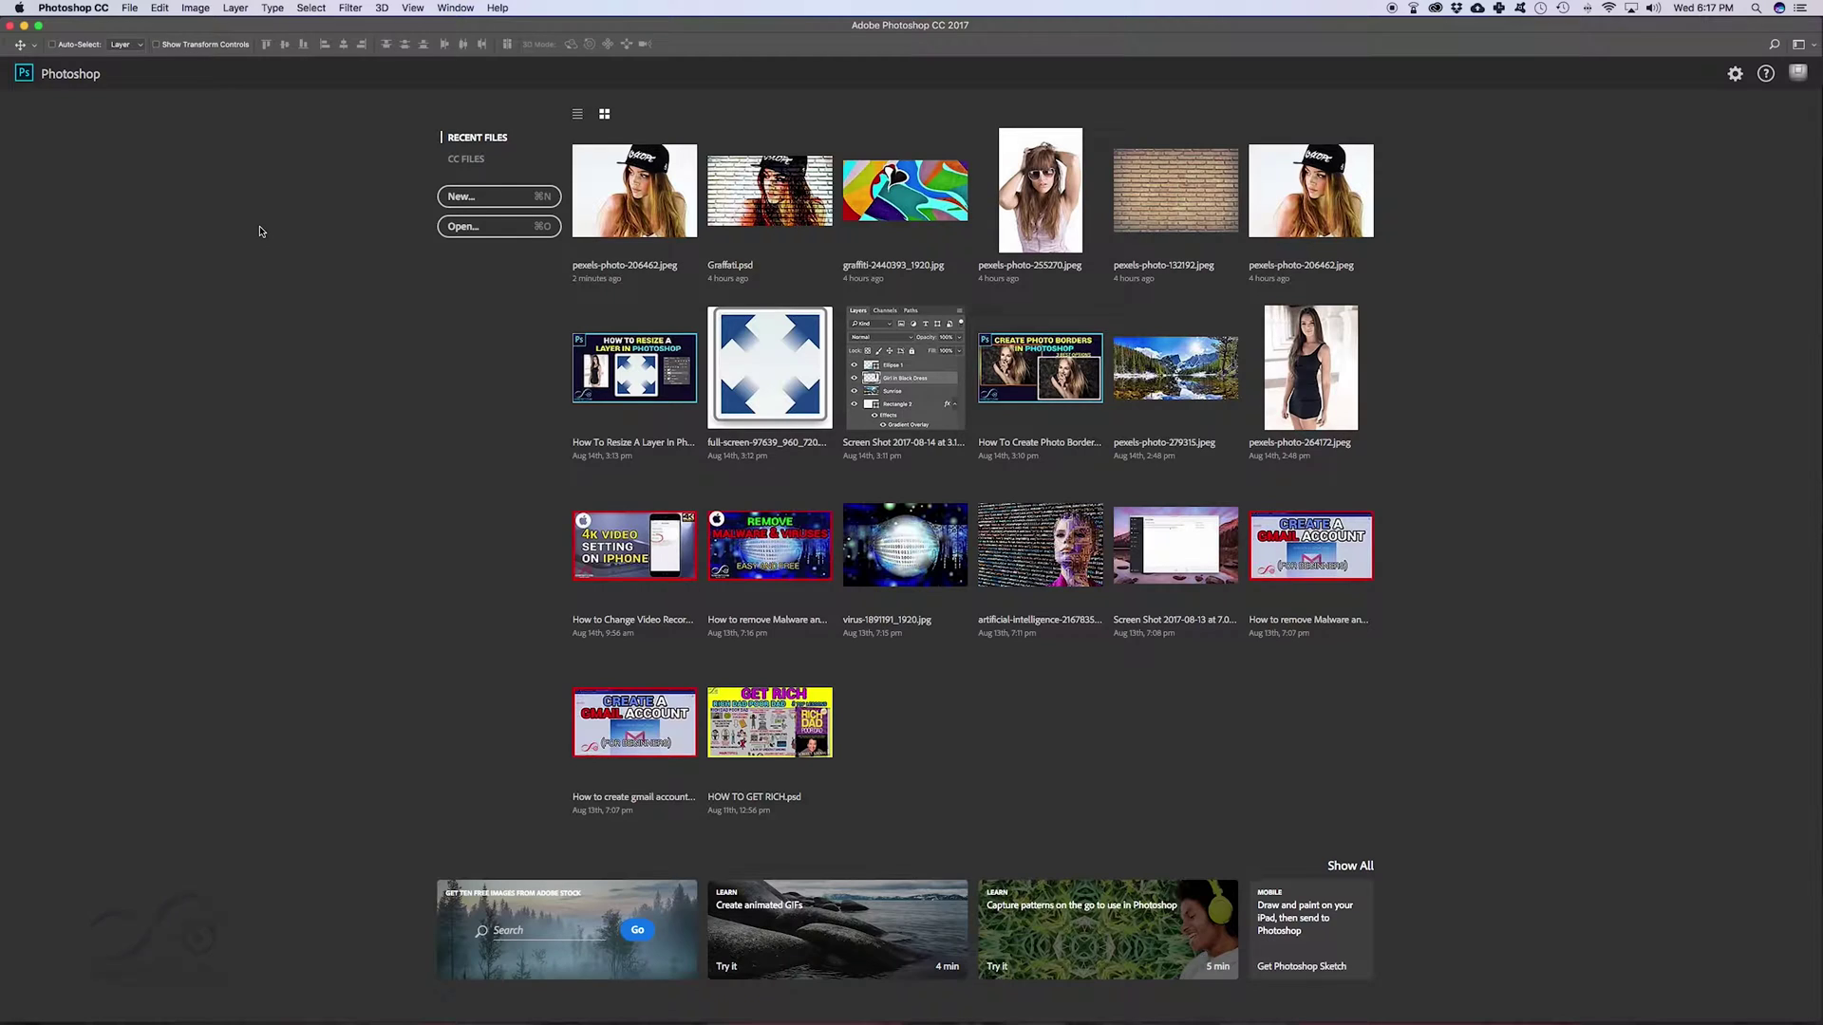
Step: Create a new 1920×1080 px document from the Custom preset, named Graffiti
click(480, 195)
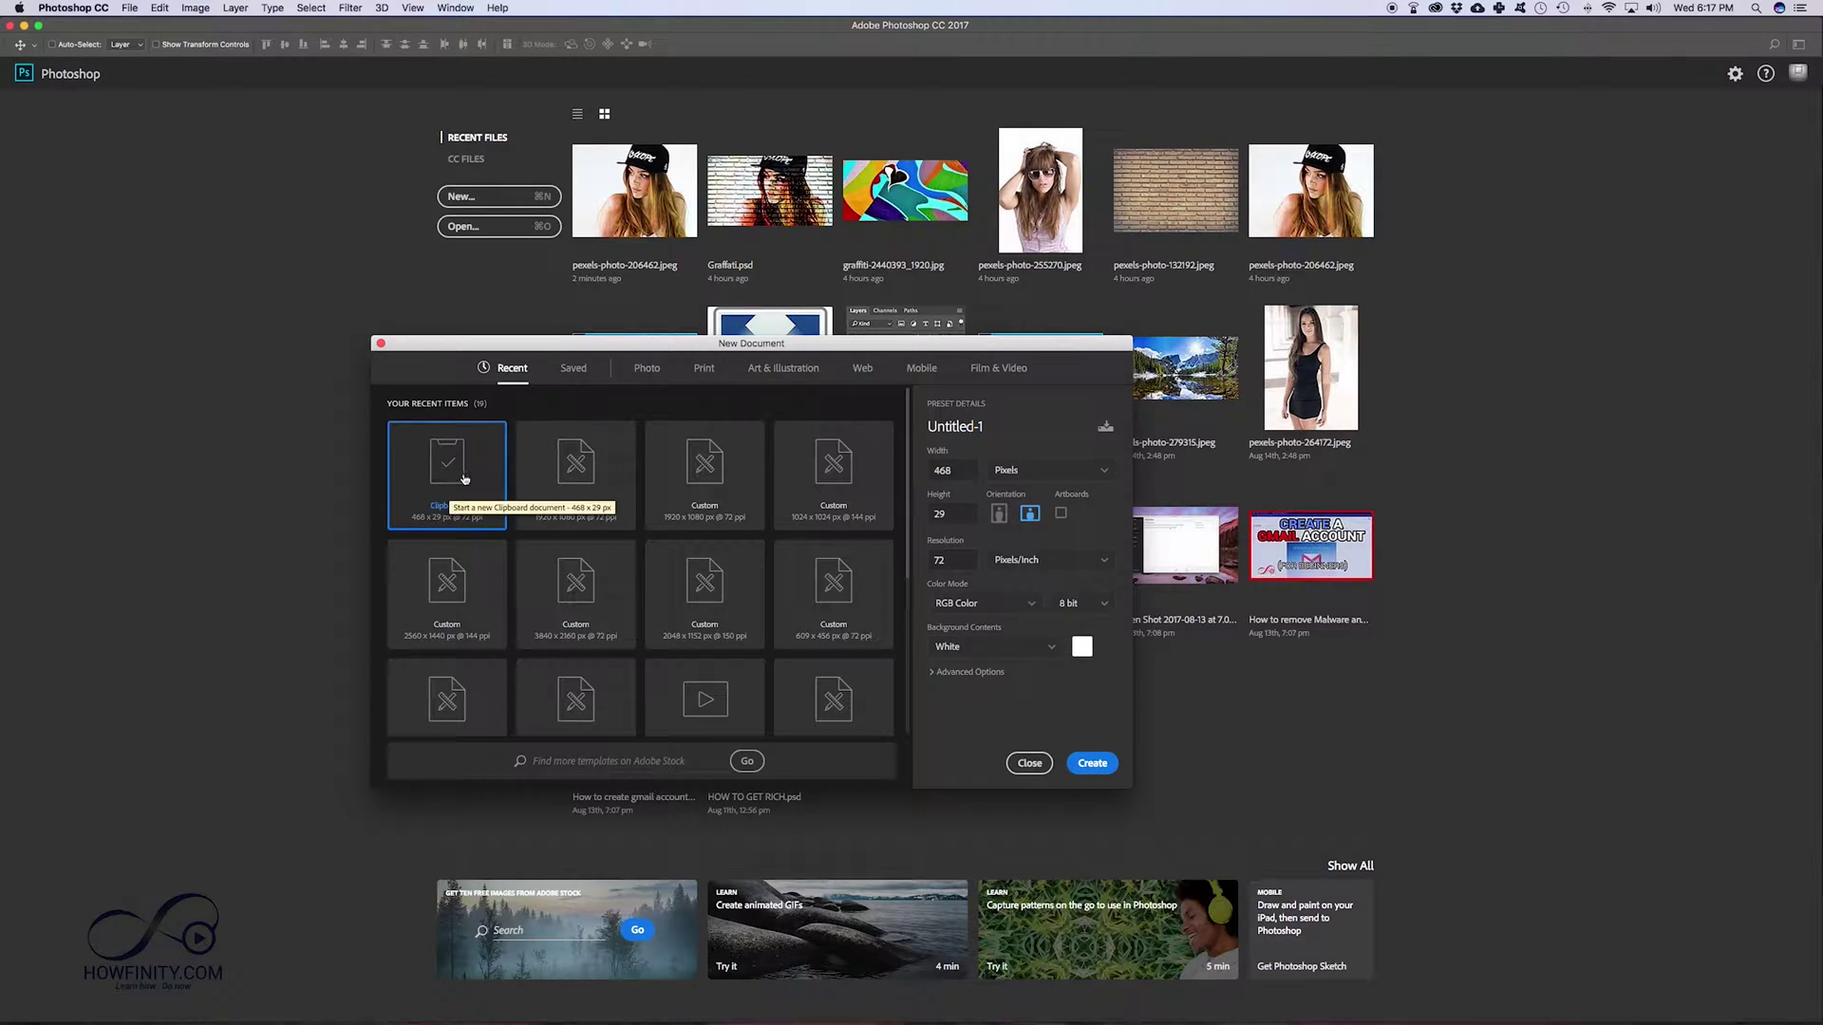
click(563, 472)
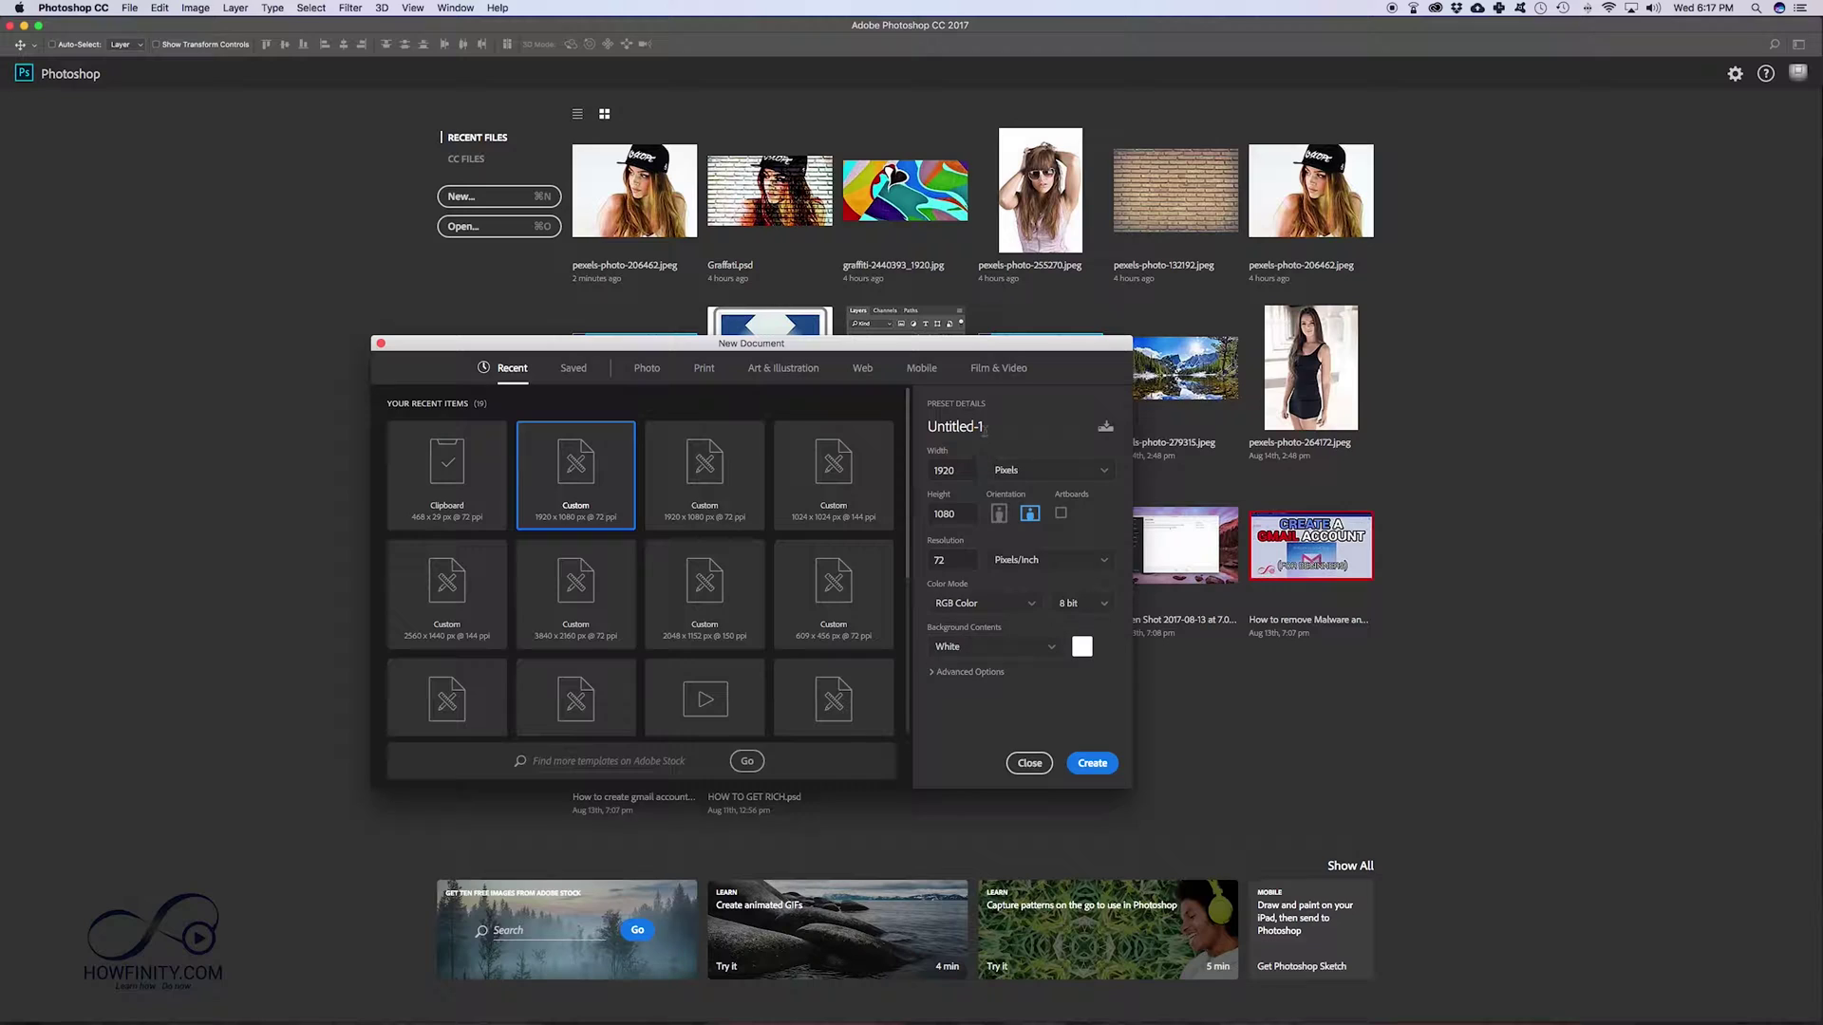
click(985, 430)
text(Graffiti)
click(1092, 763)
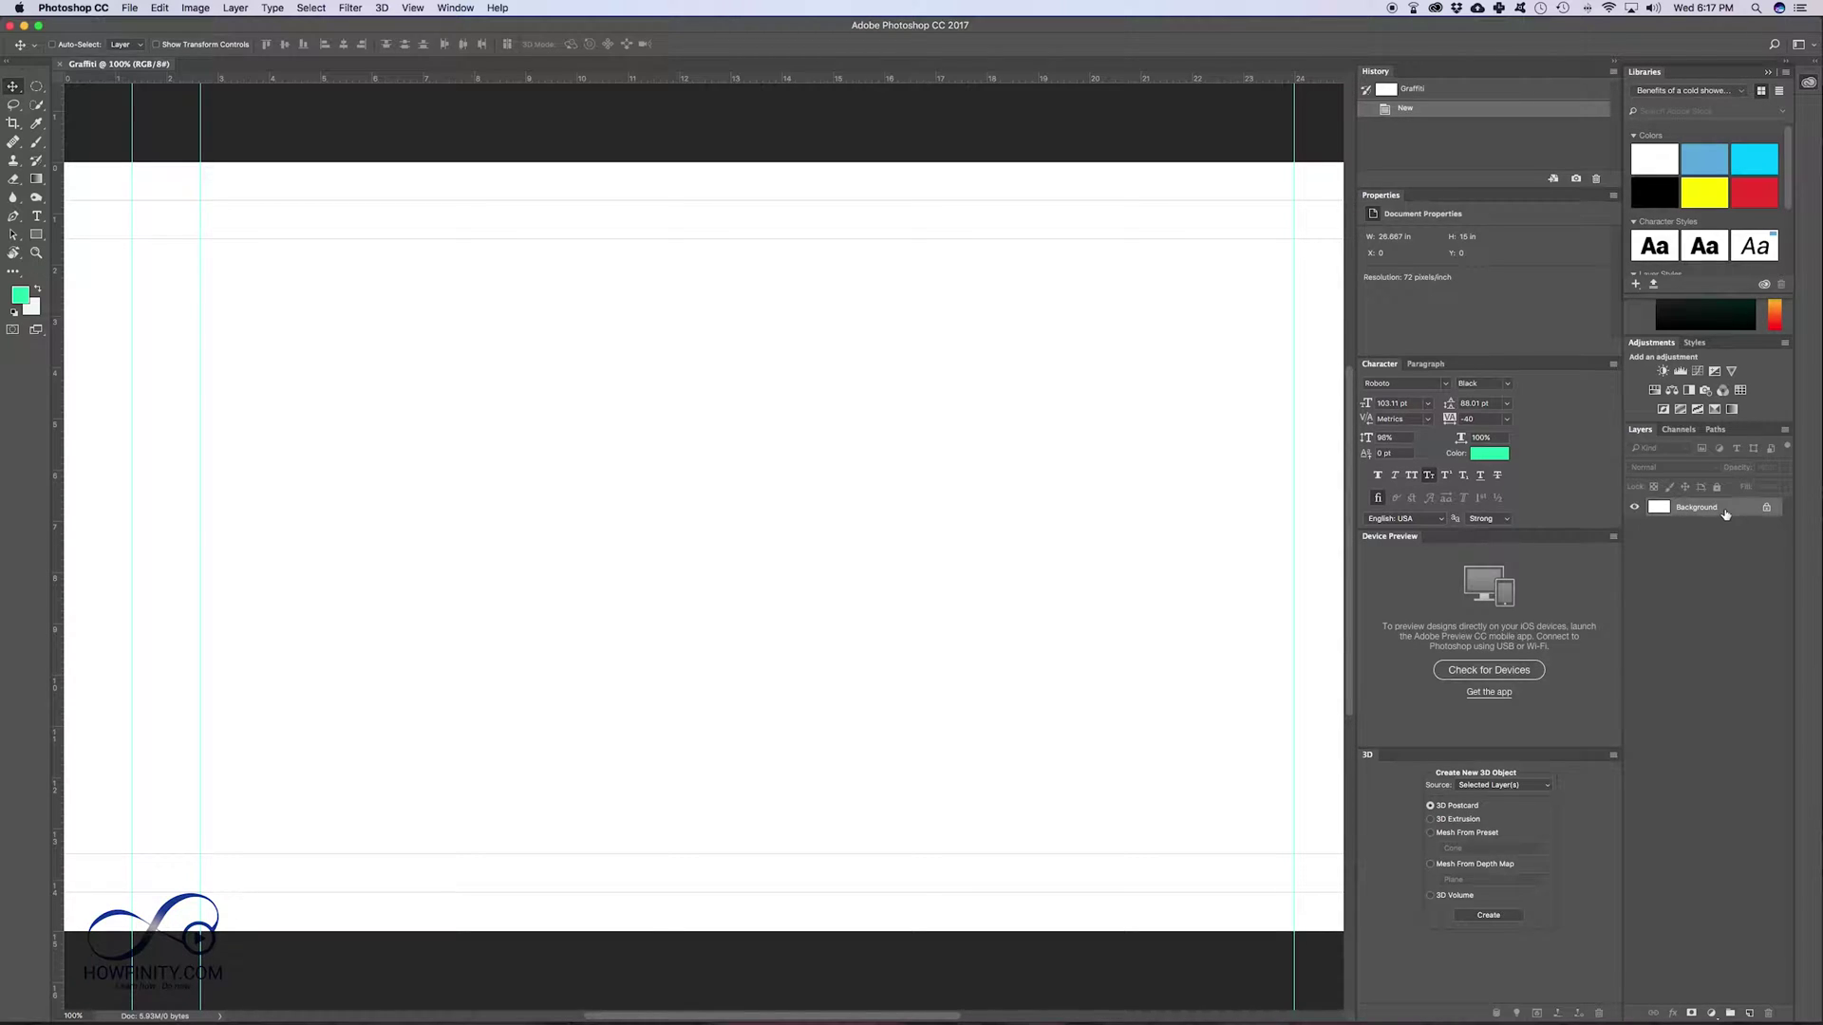
Step: Turn the Background into a layer named main and convert it to a Smart Object
key(super+shift+n)
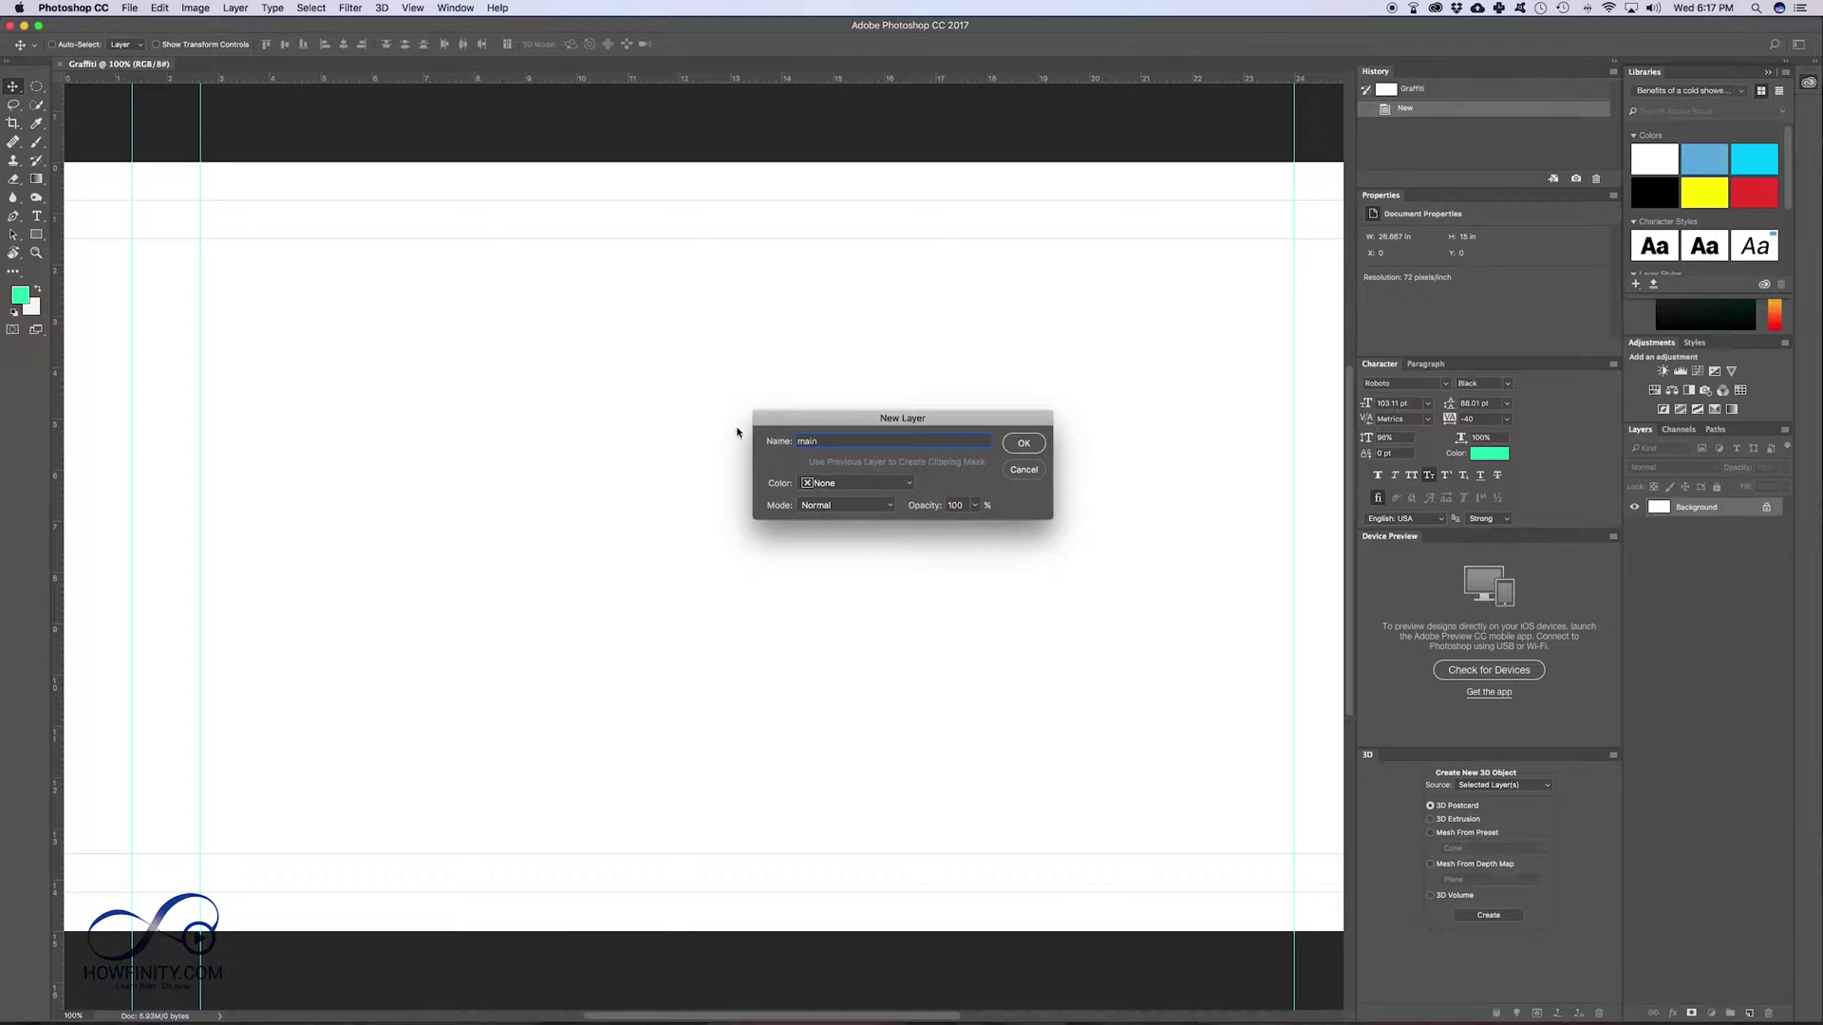
click(1028, 451)
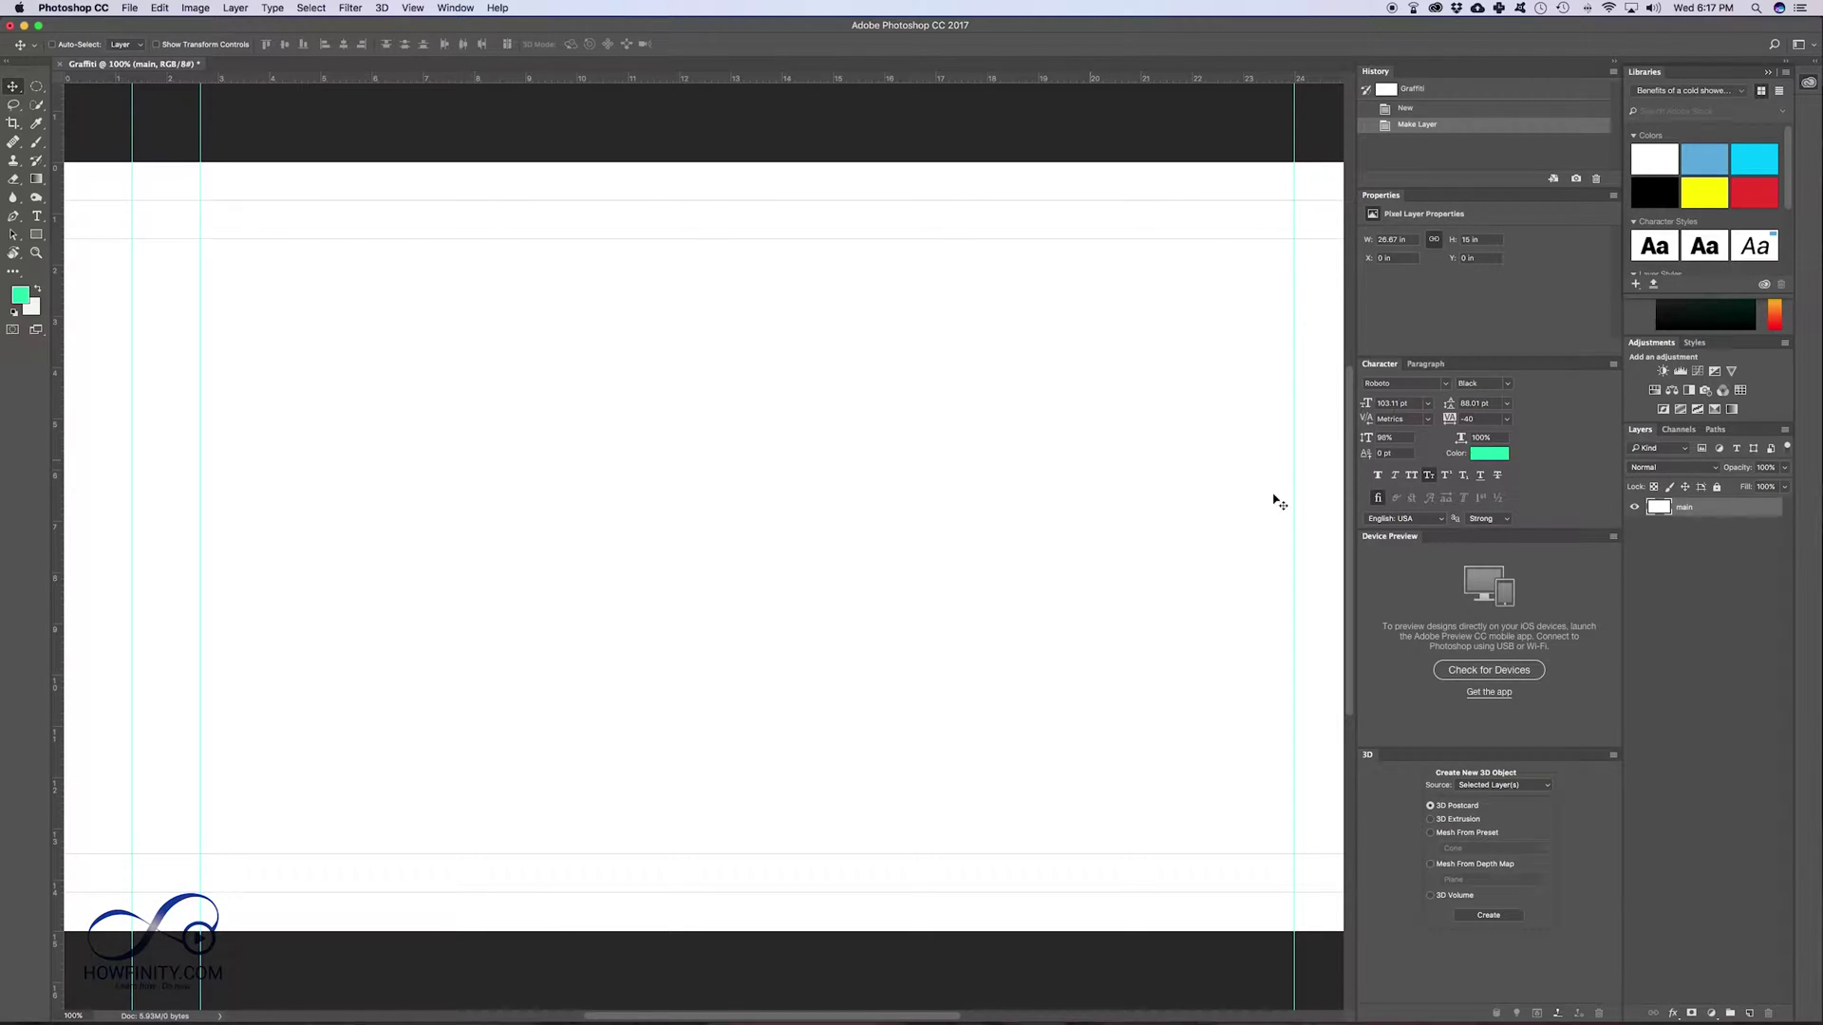
right_click(1726, 511)
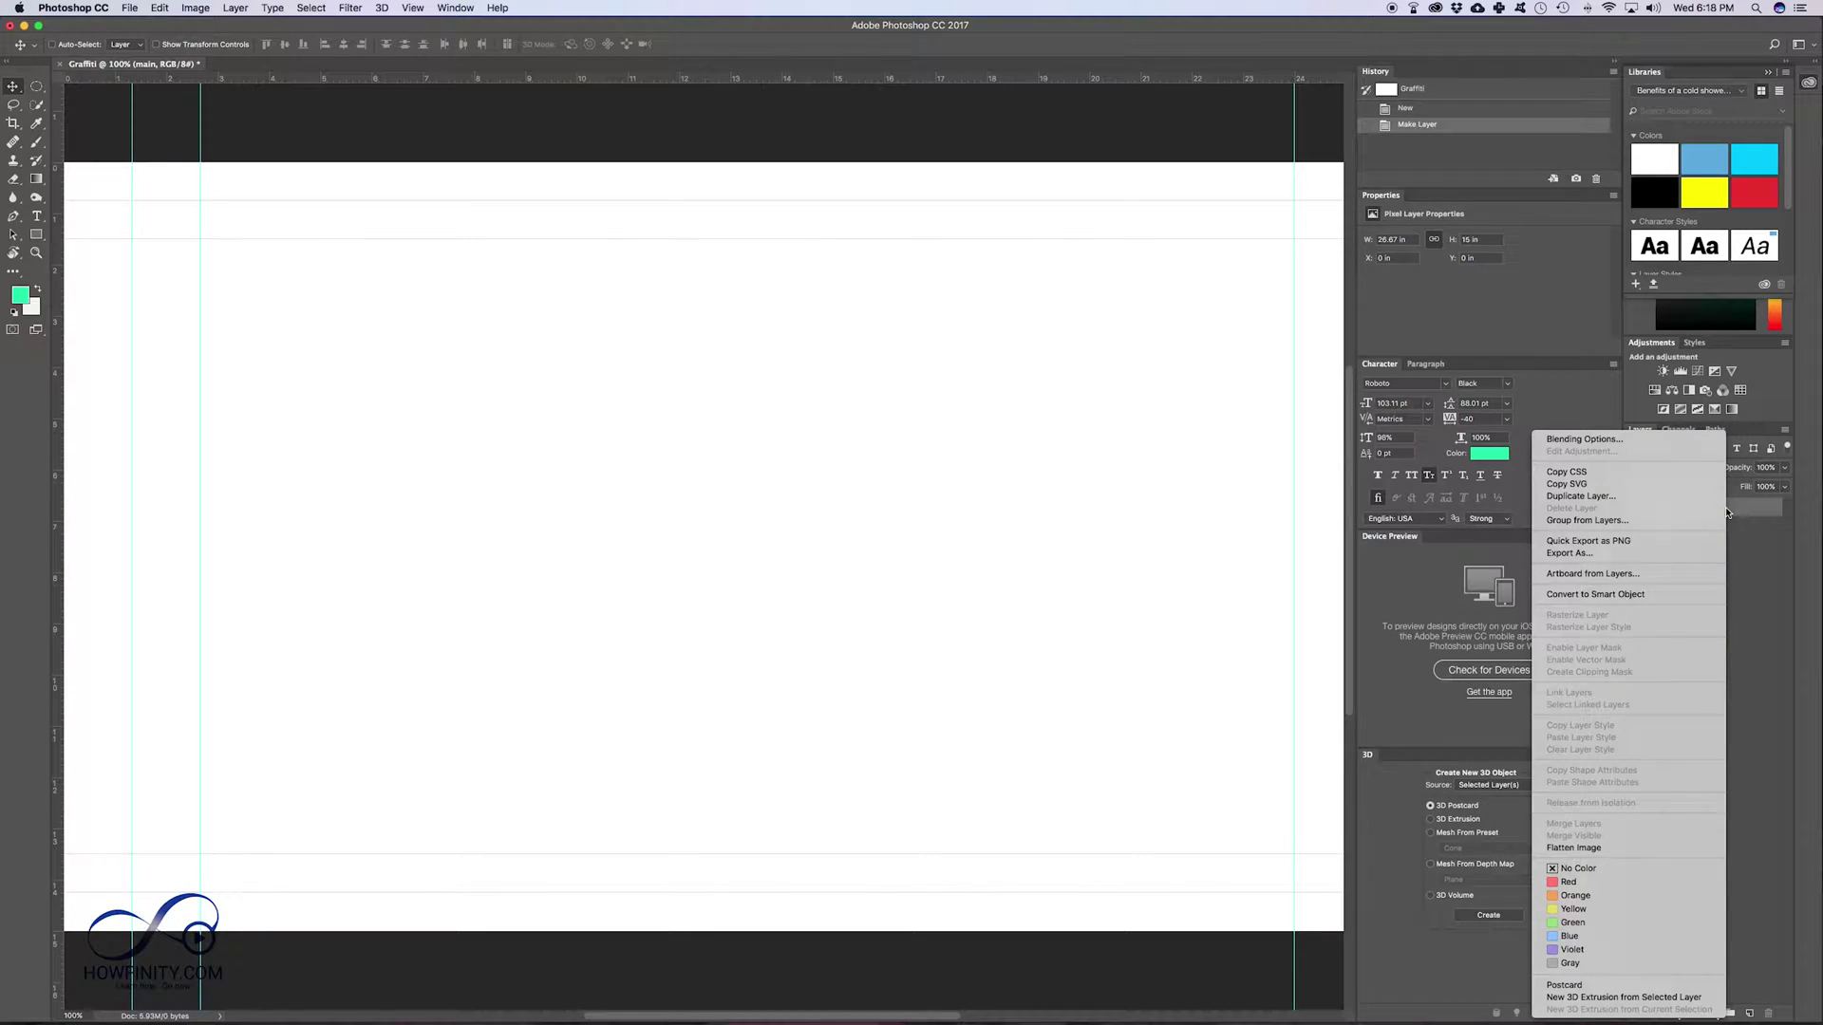
click(1601, 595)
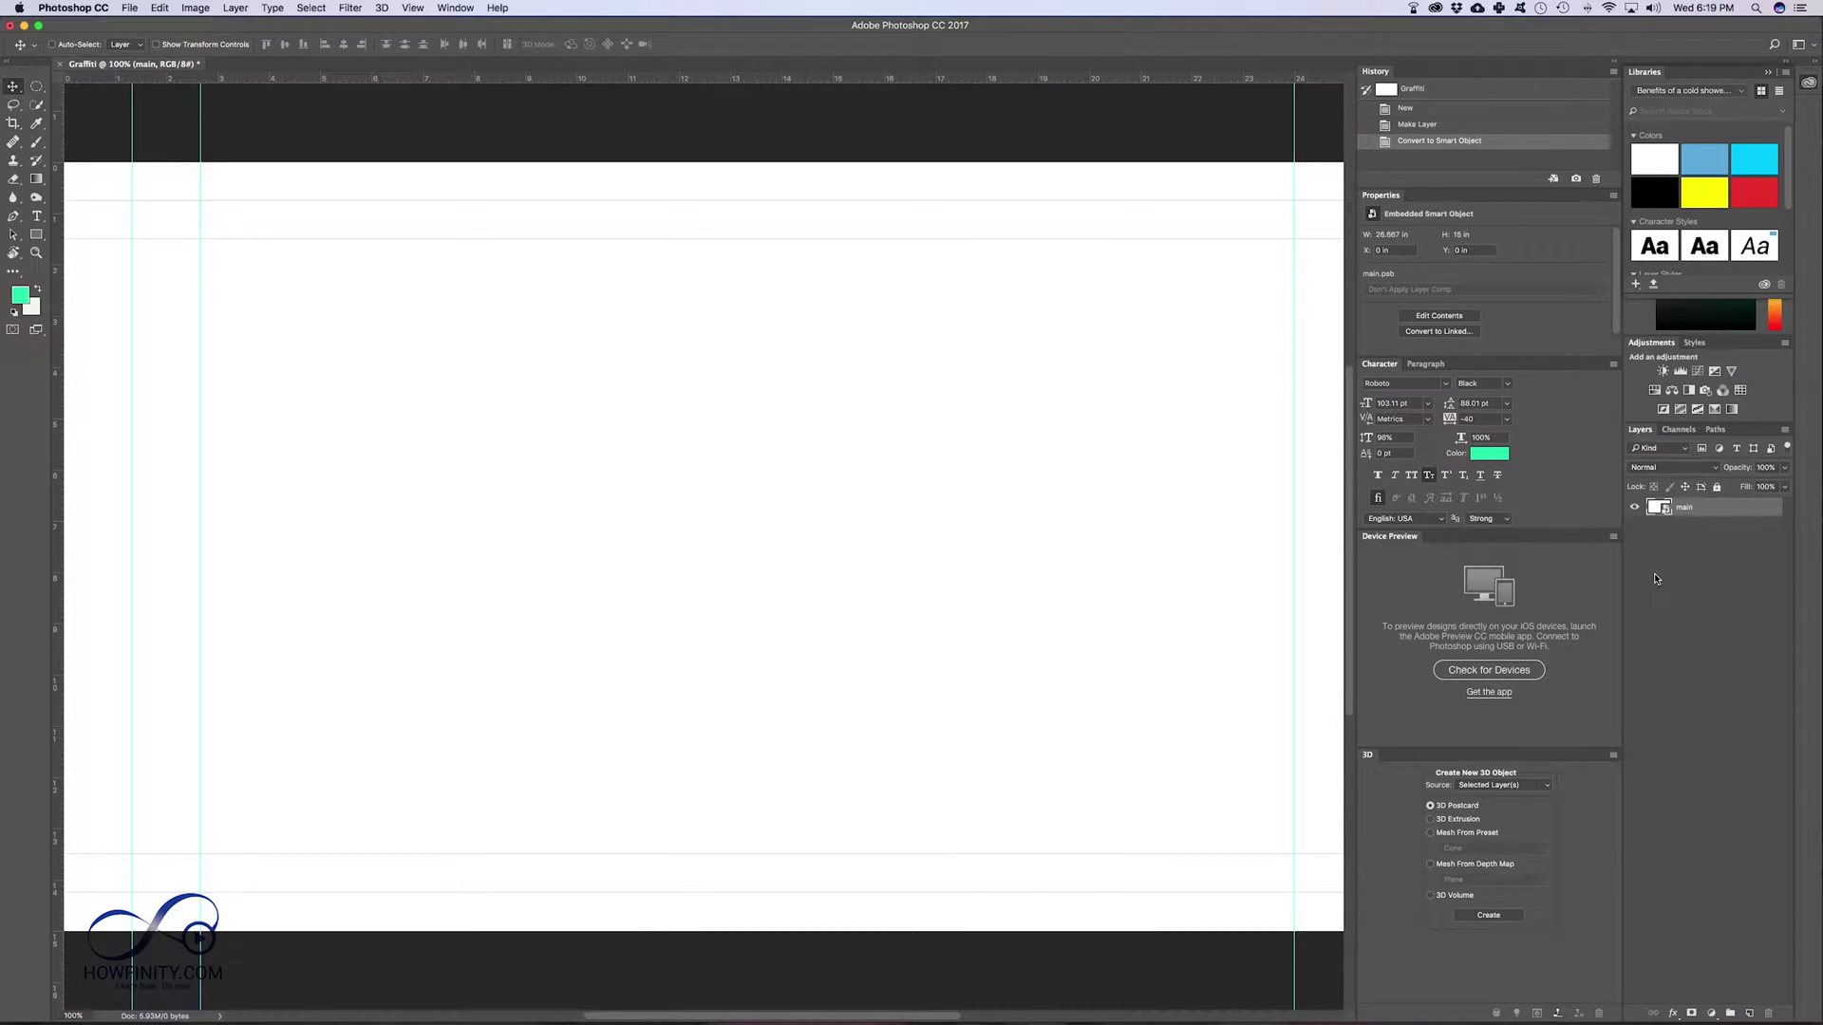
Step: Open the main smart object's contents as main.psb, alongside the Graffiti document
double_click(1657, 509)
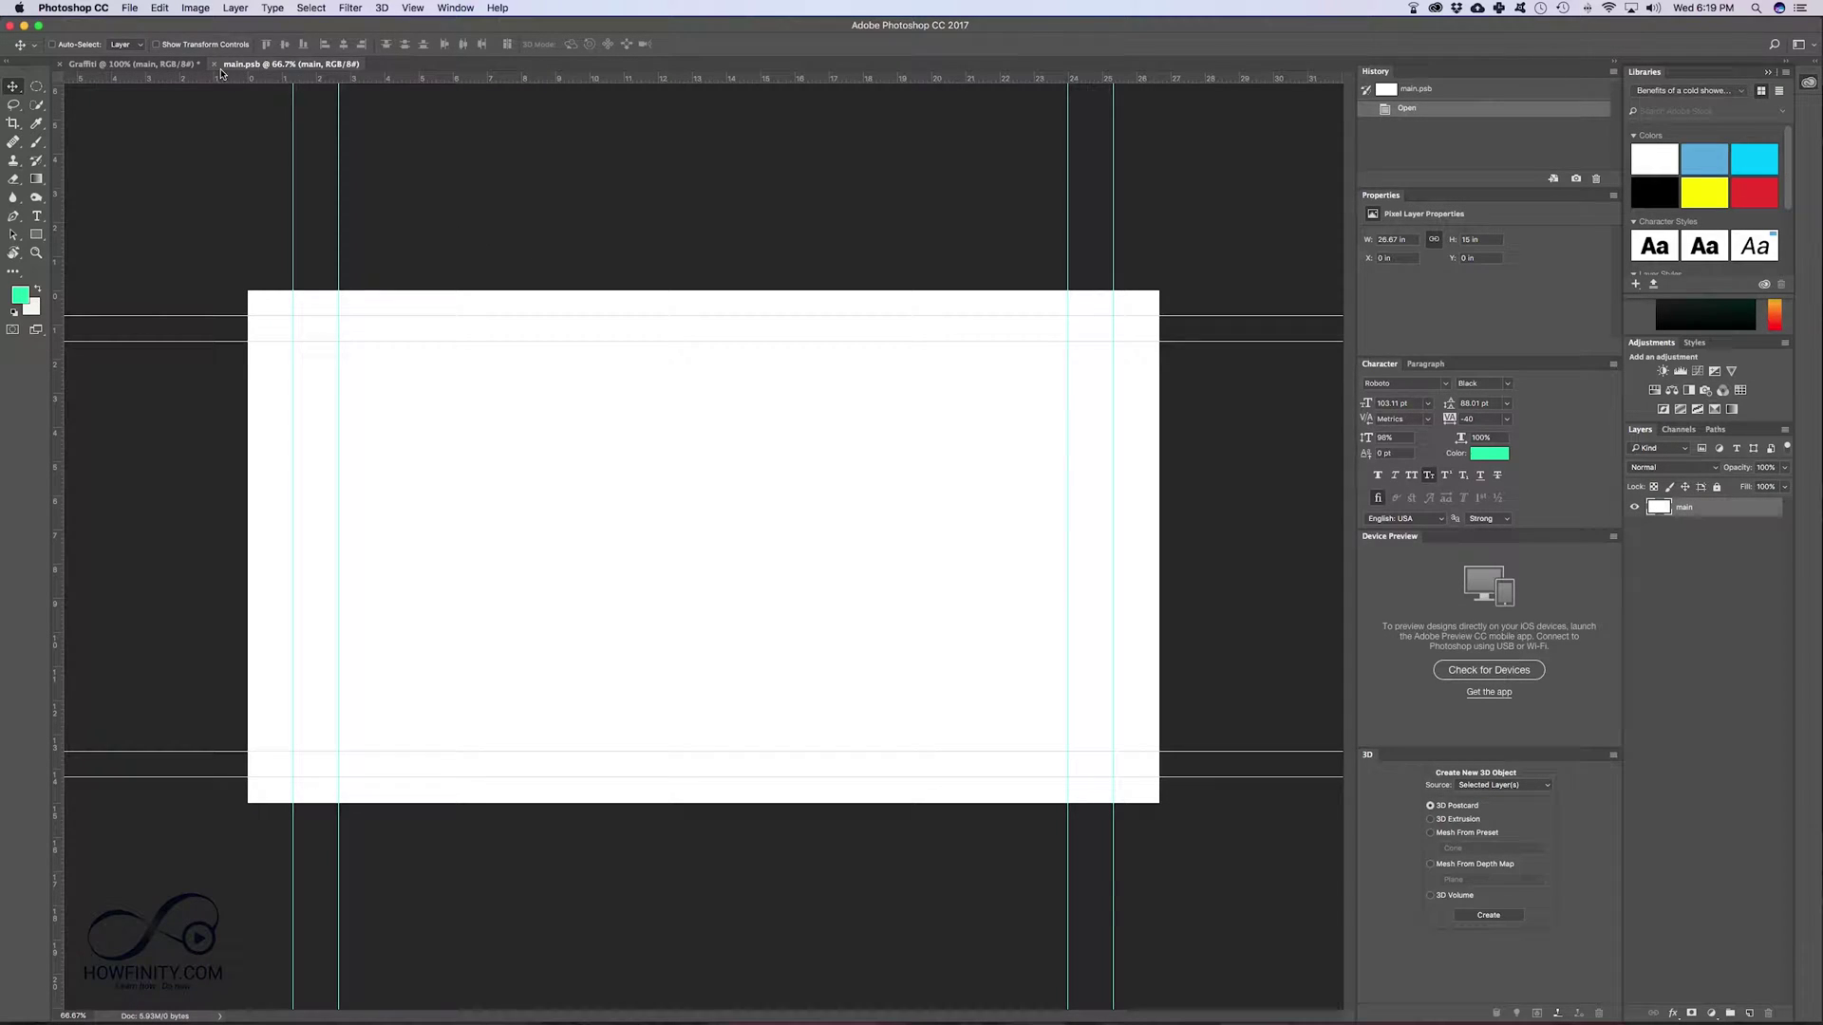
click(133, 63)
click(290, 64)
click(114, 64)
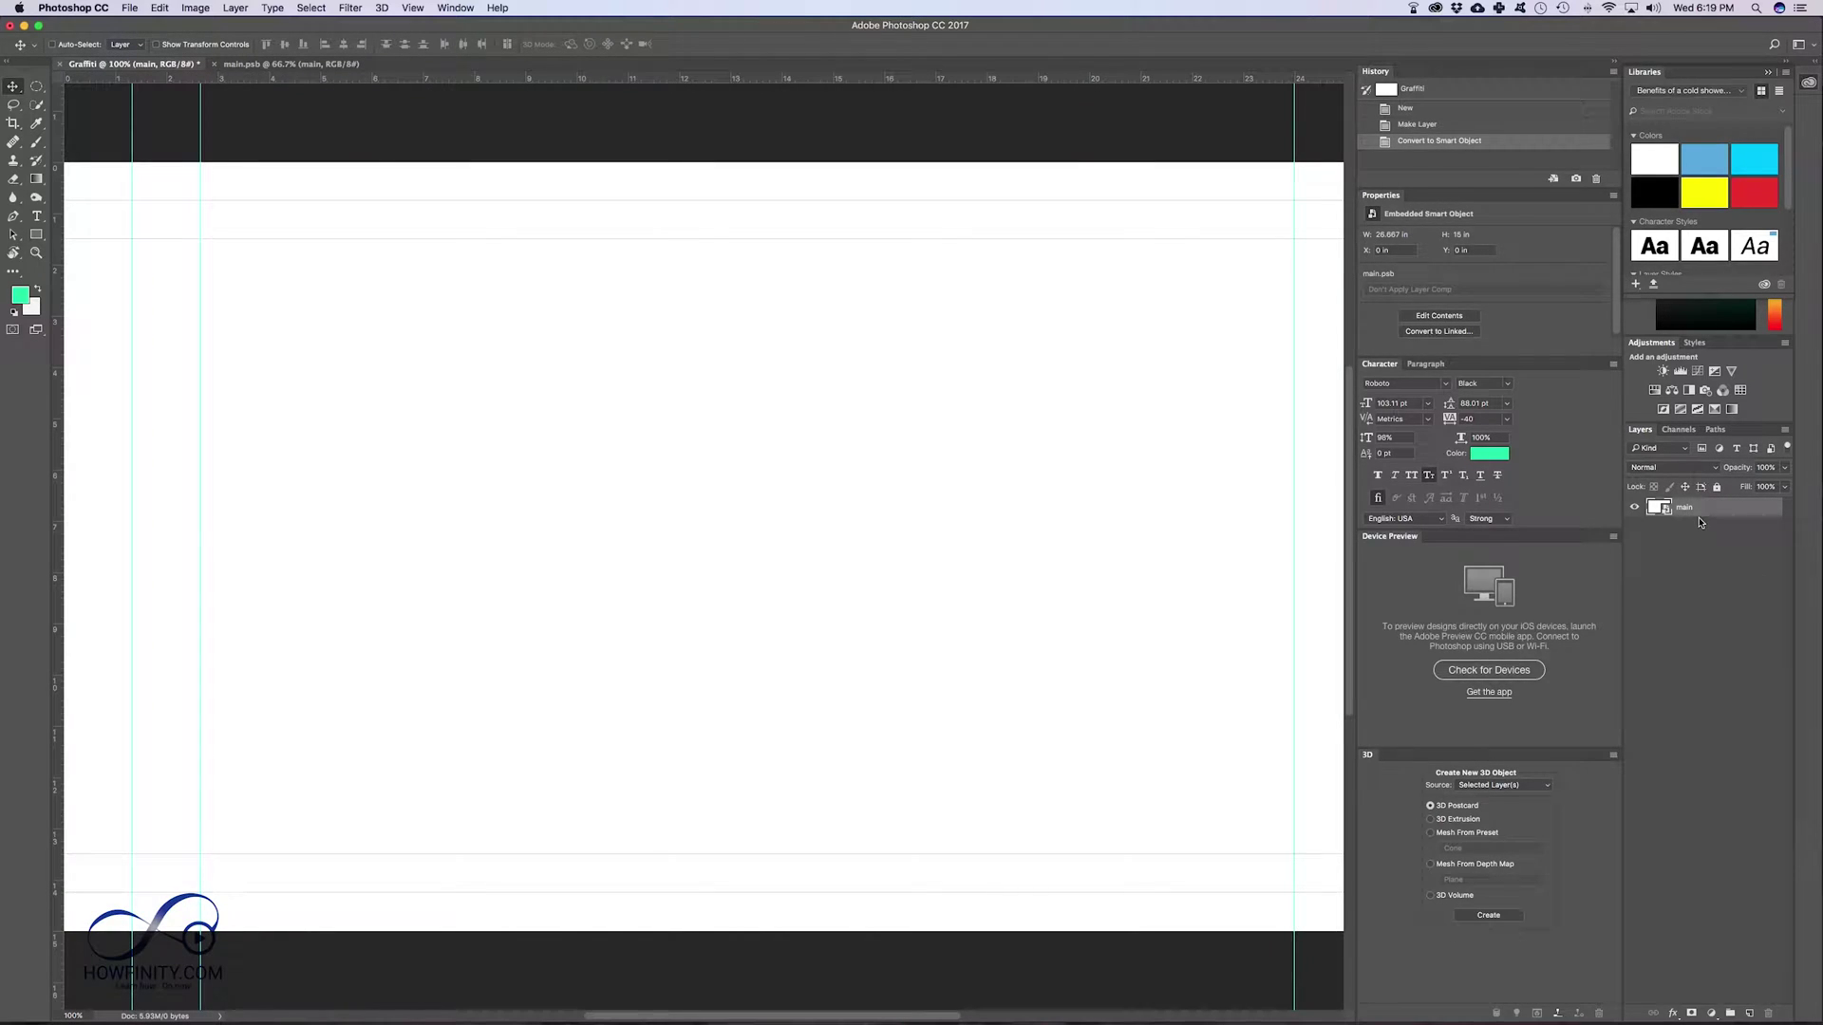
click(256, 65)
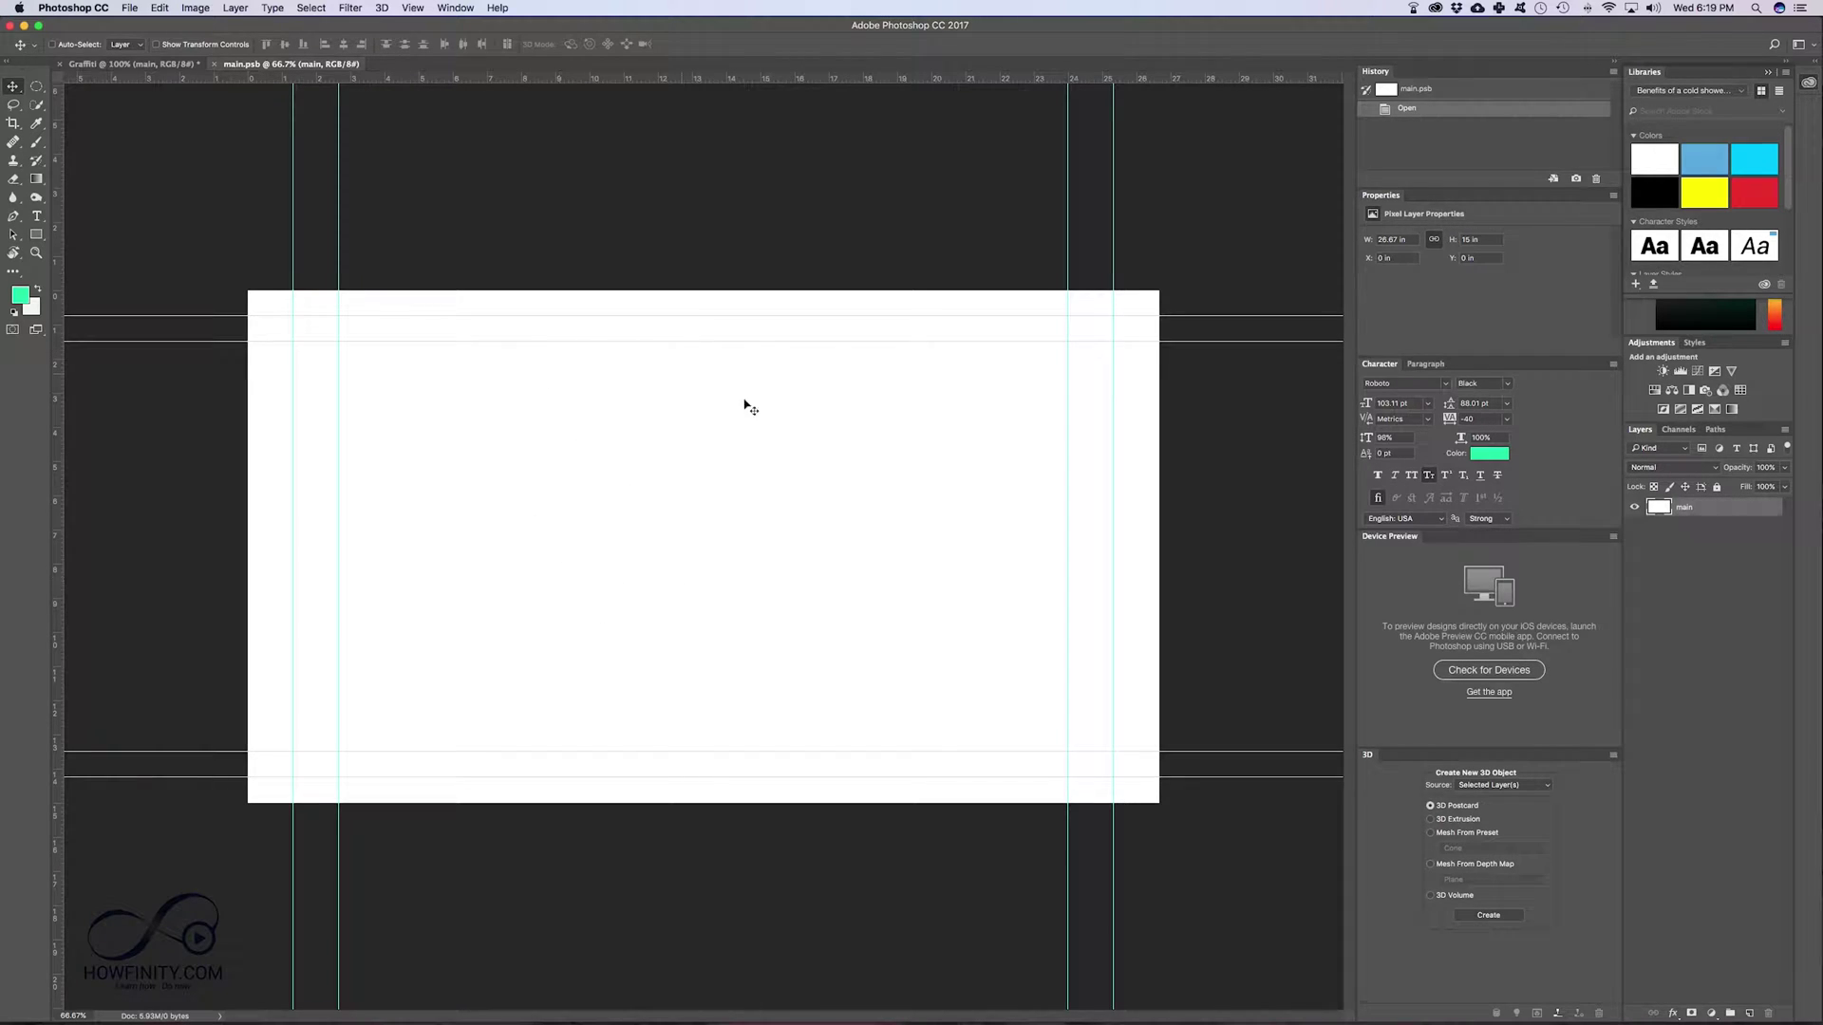
Step: Open the portrait photo pexels-photo-206462.jpeg in Adobe Photoshop CC 2017 from Finder
key(super+Tab)
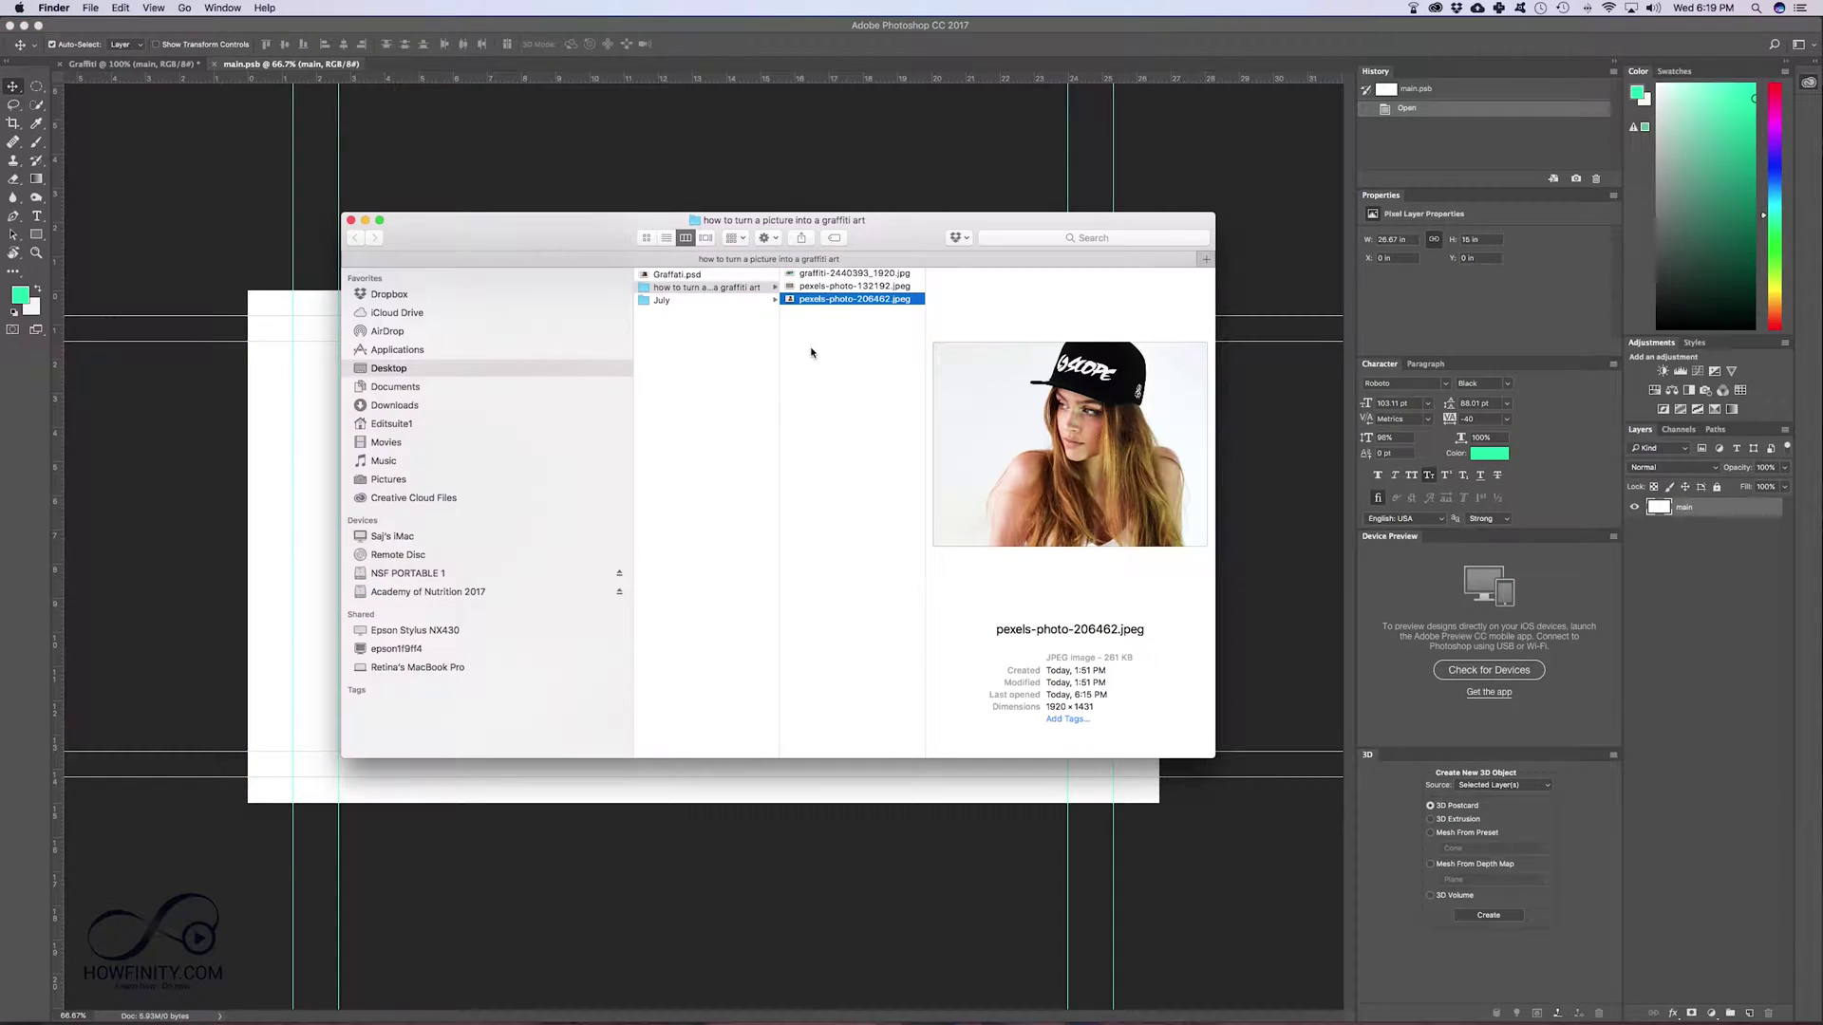
right_click(817, 301)
mouse_move(950, 317)
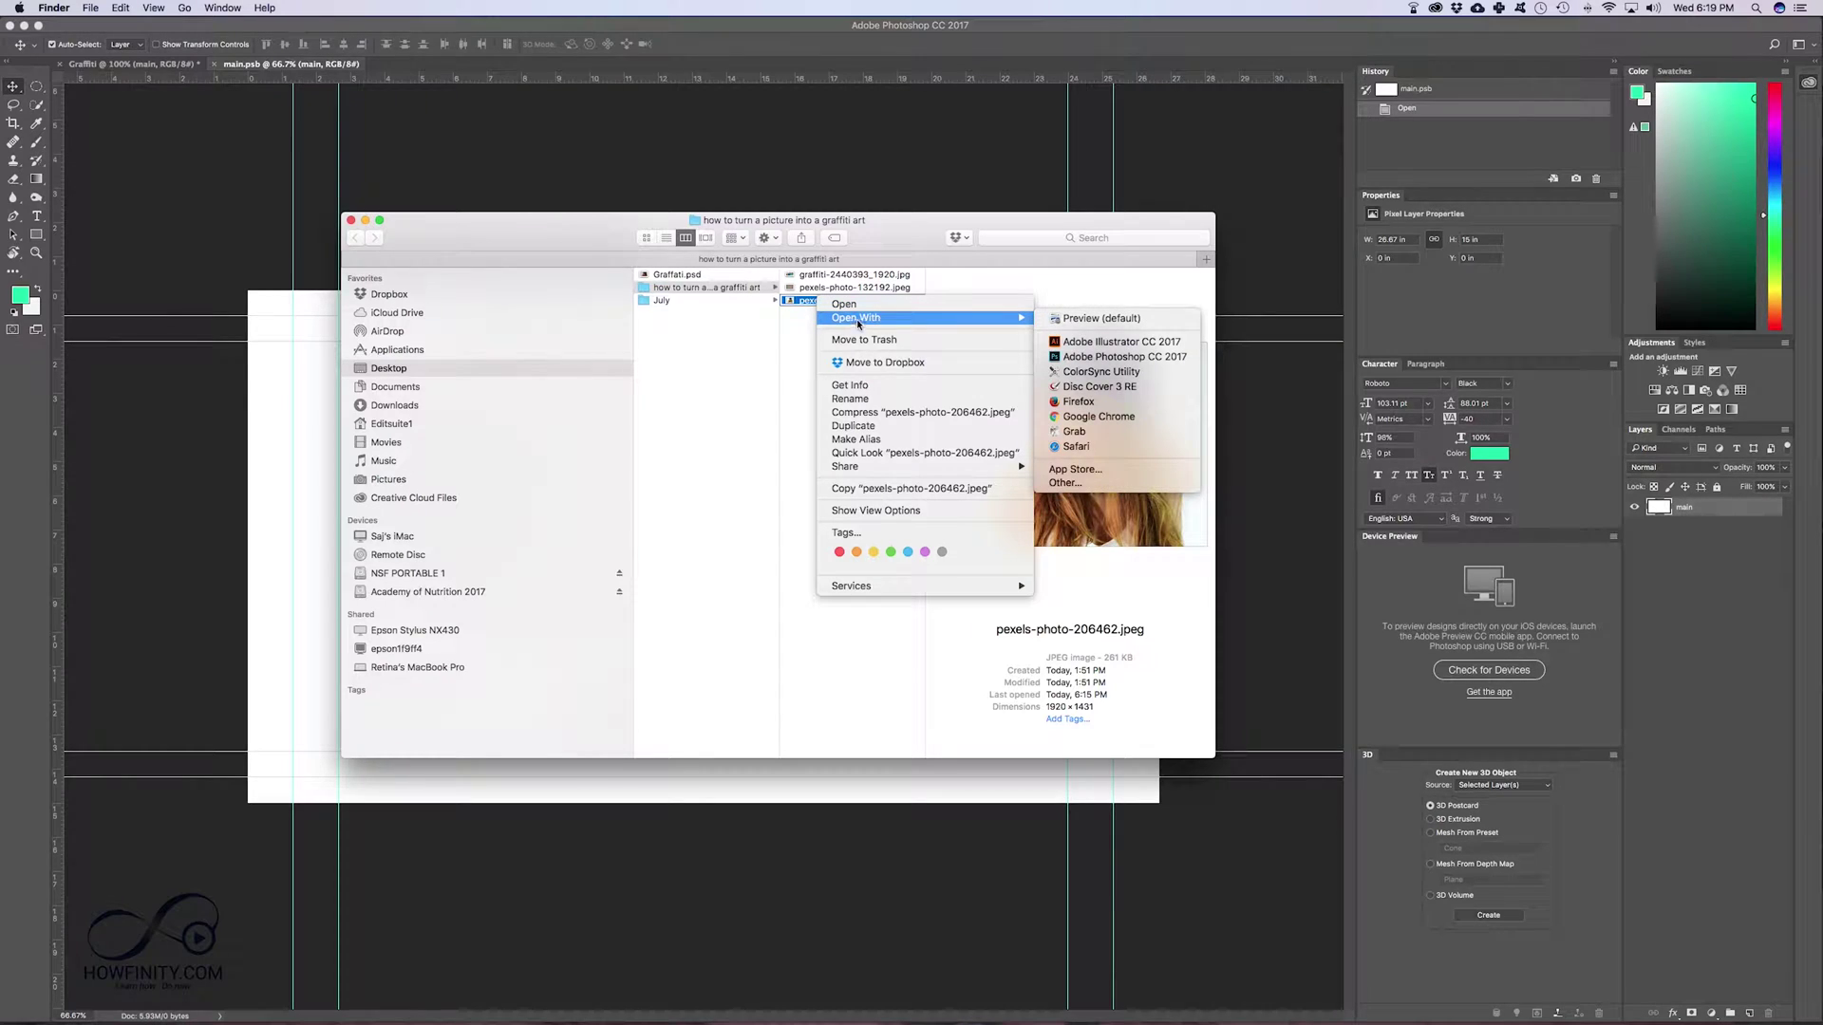
click(1103, 358)
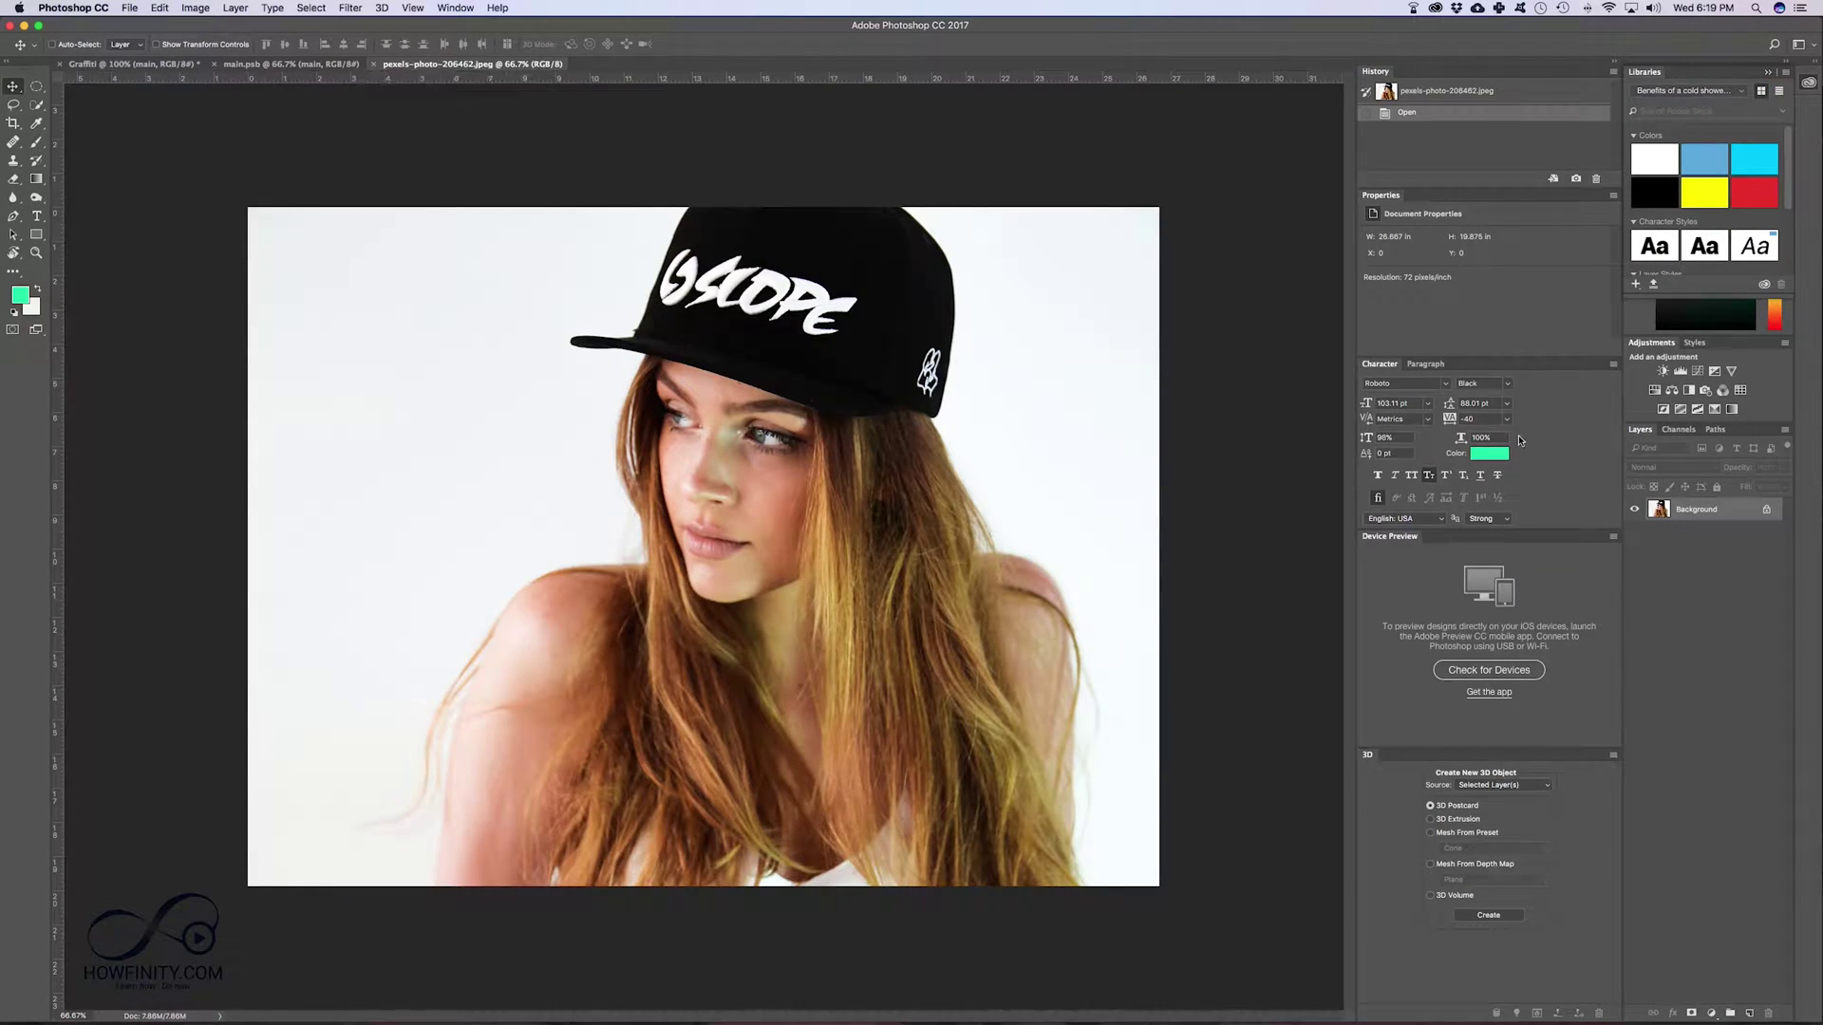
Step: Copy the portrait into main.psb as Layer 1, shift it, and enlarge it to about 106.5%
click(1739, 518)
drag(1739, 519, 563, 433)
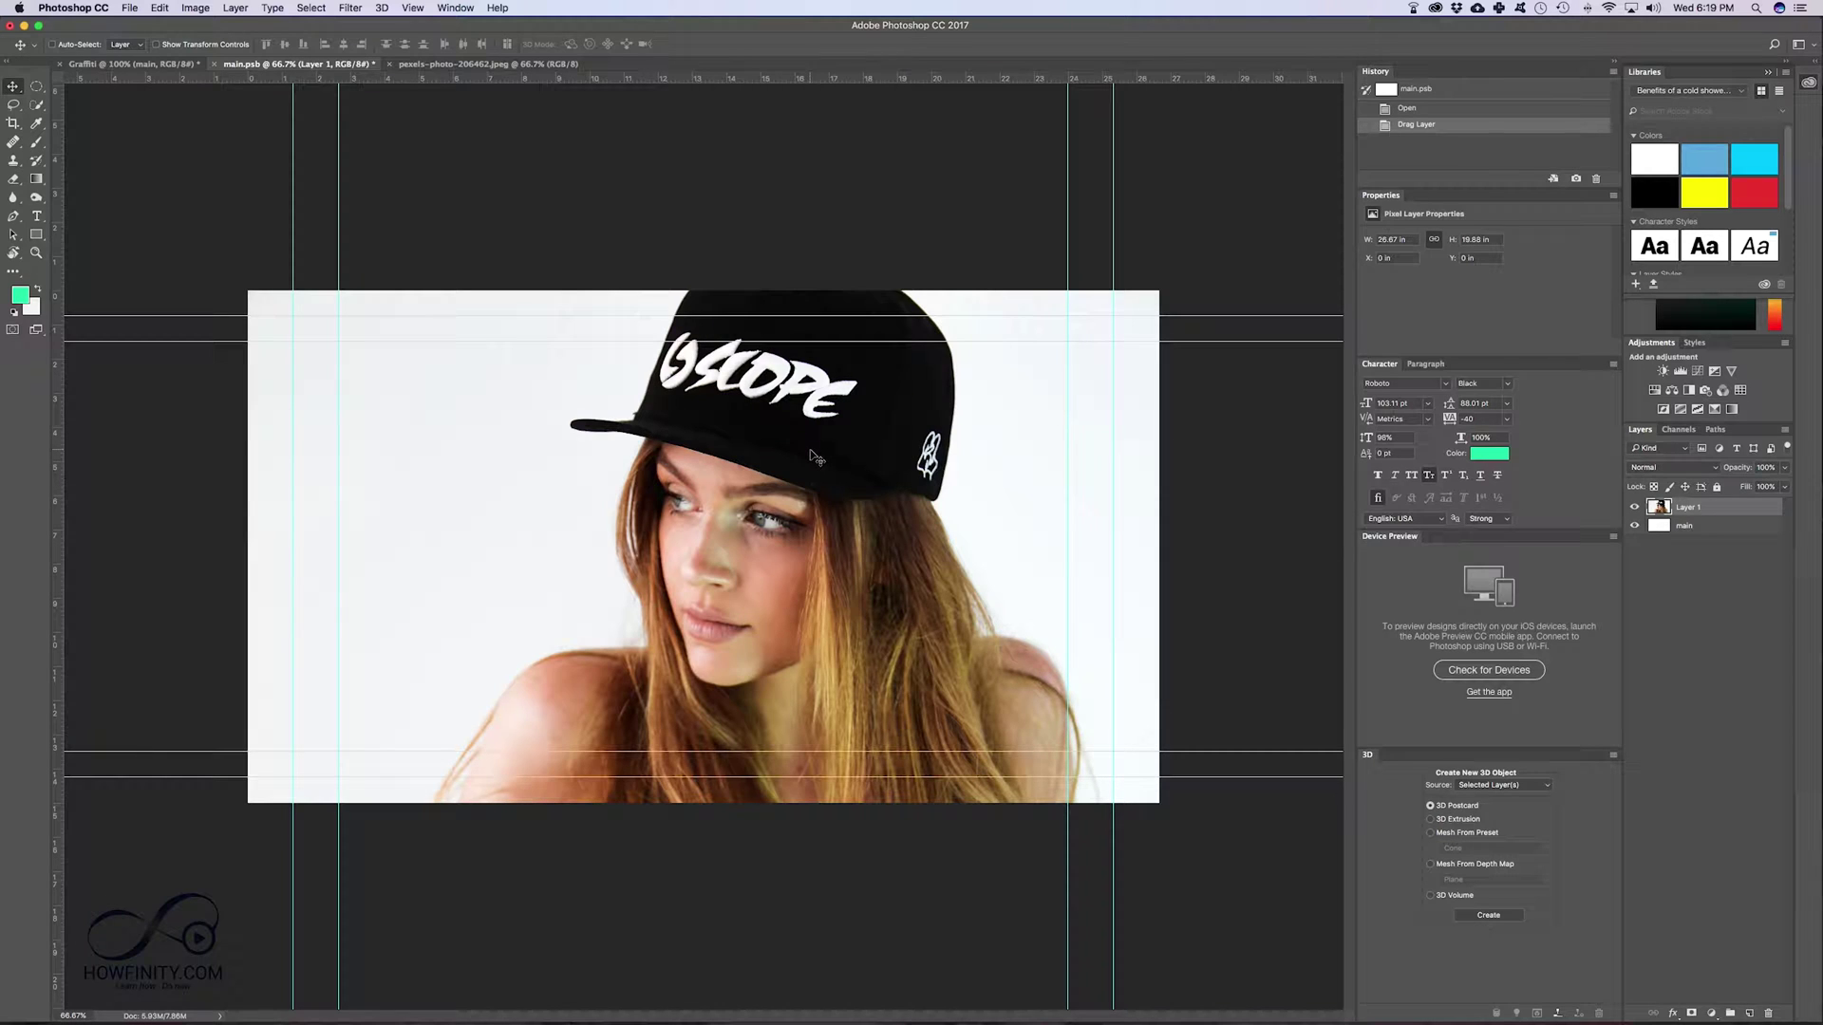
mouse_move(803, 441)
mouse_down()
mouse_move(680, 627)
mouse_move(940, 413)
mouse_move(834, 391)
mouse_move(795, 442)
mouse_up()
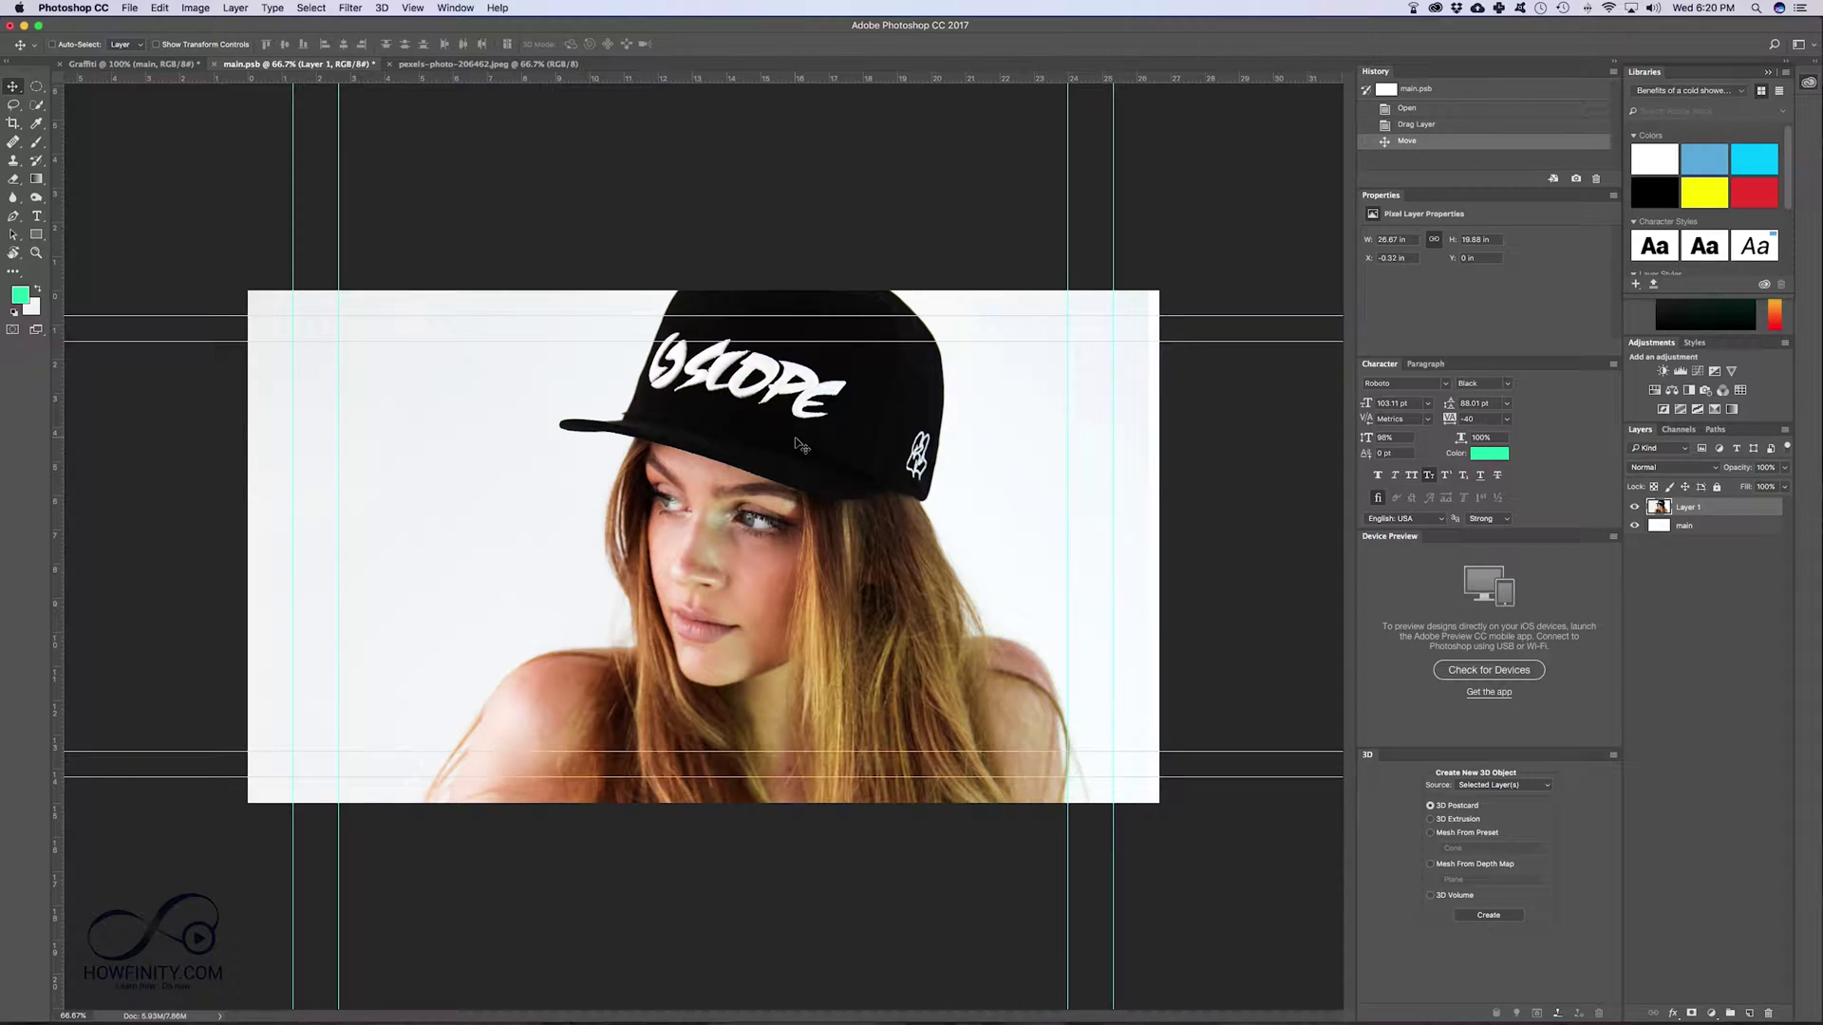
key(super+t)
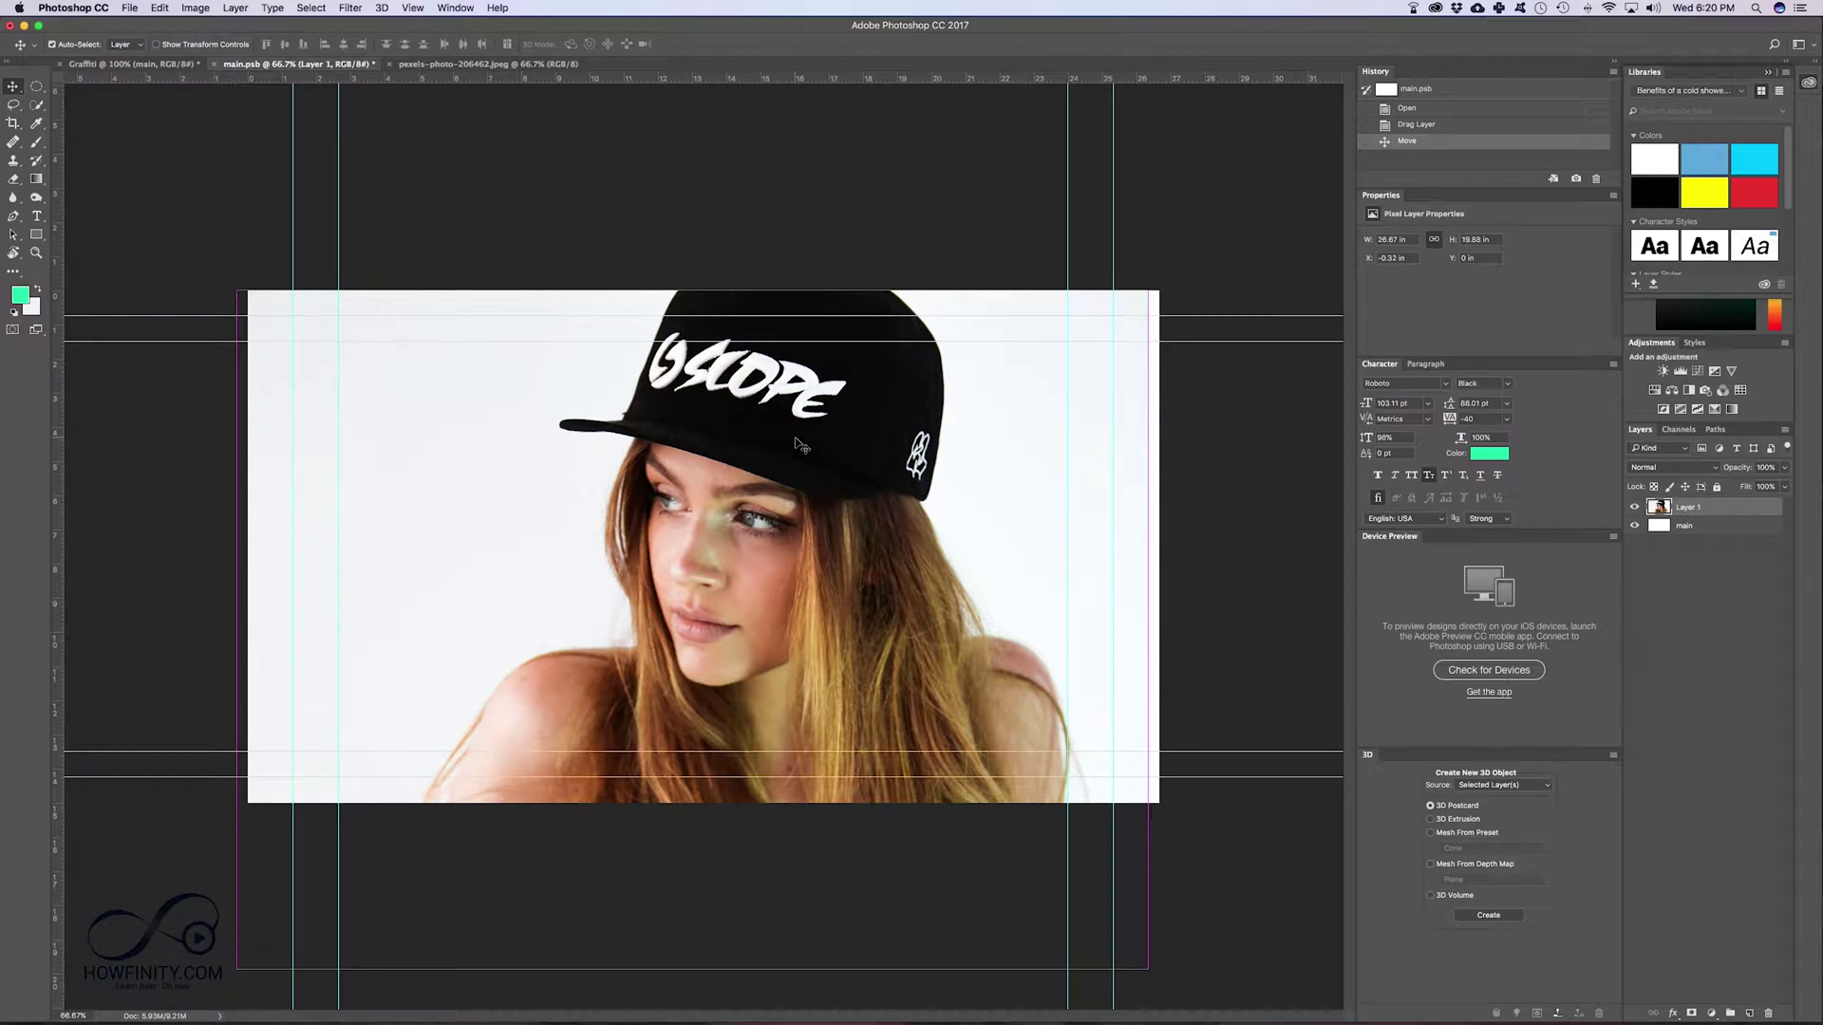
drag(1150, 292, 1218, 264)
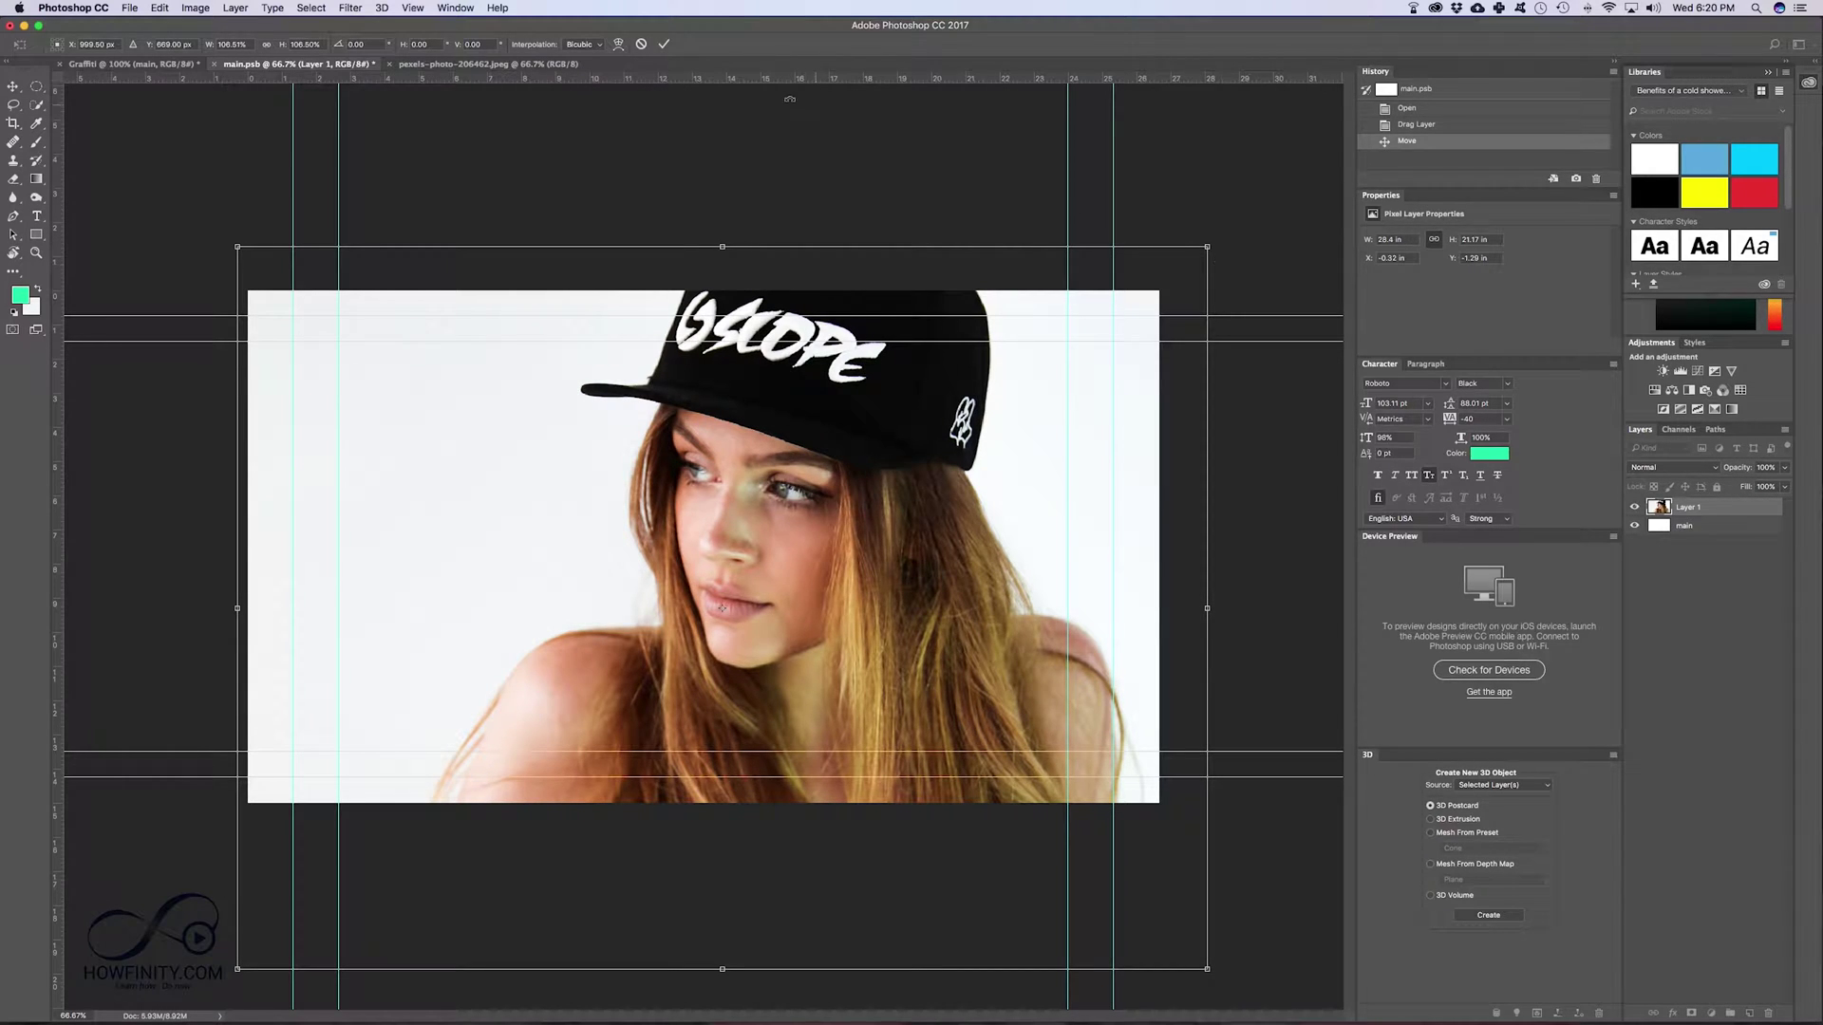
Step: Commit the portrait scaling, then save and close main.psb so Graffiti updates
click(664, 45)
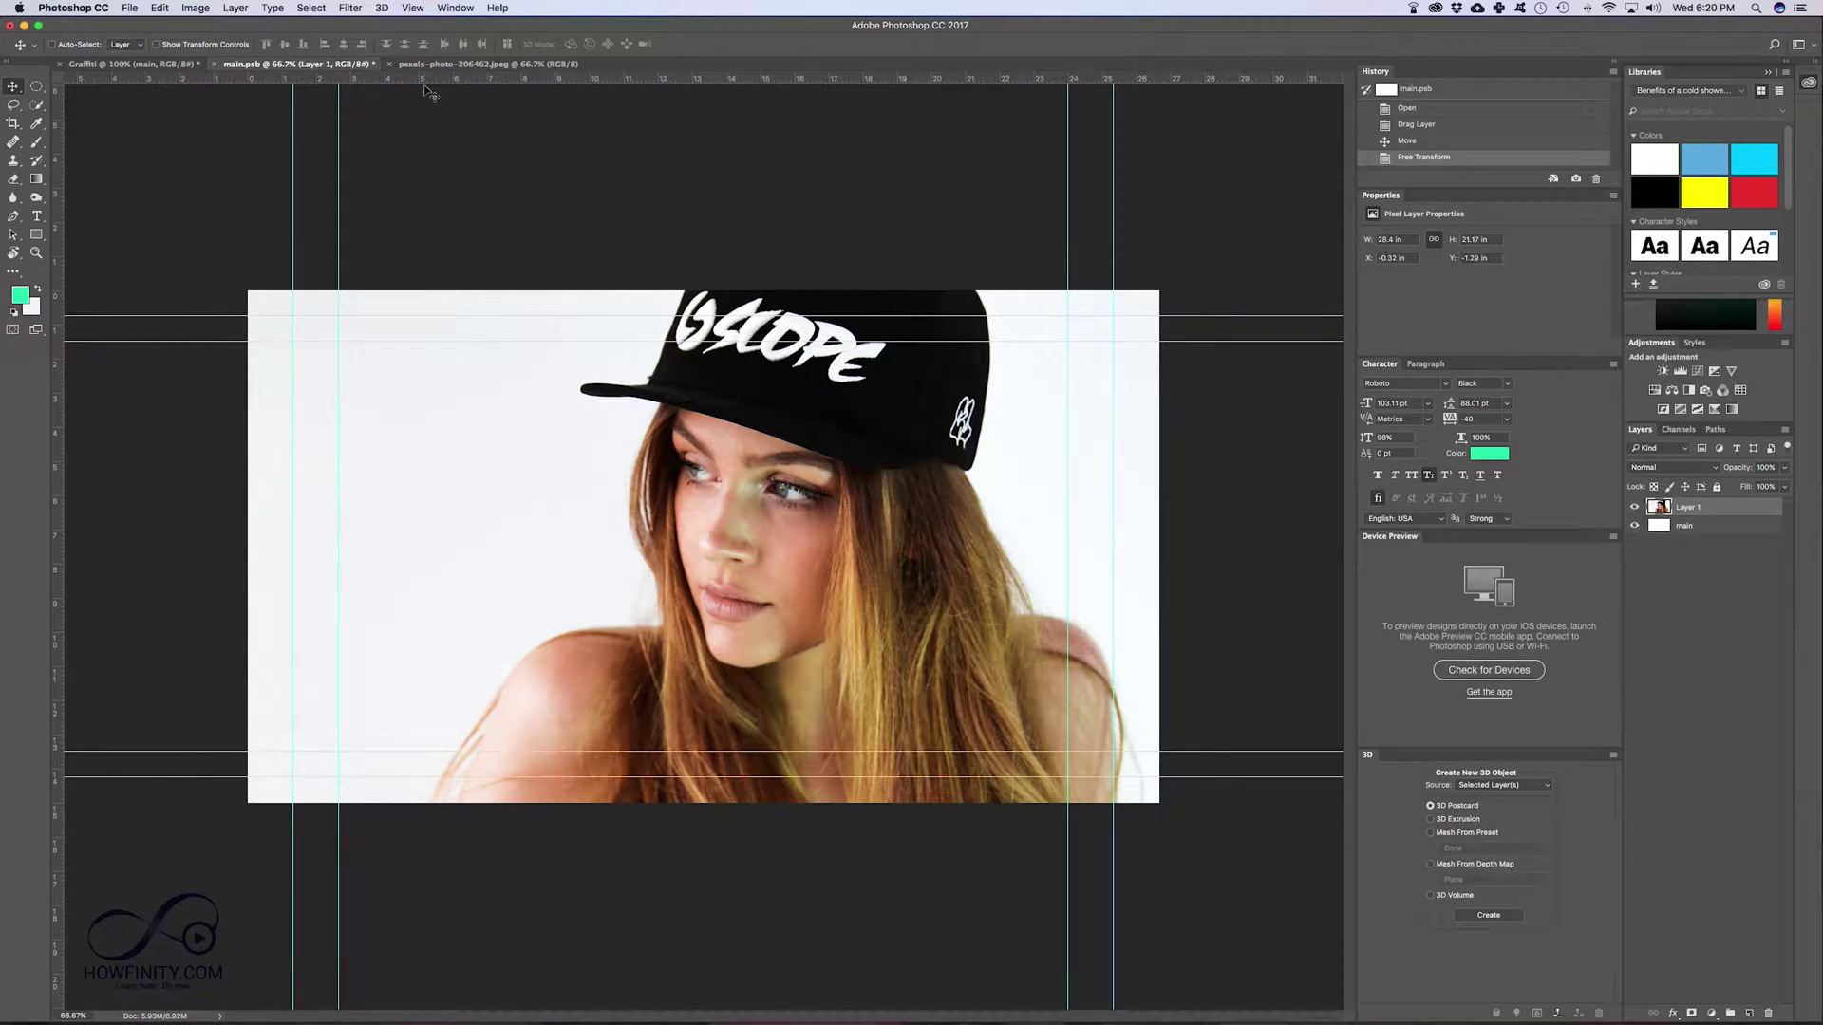
click(213, 65)
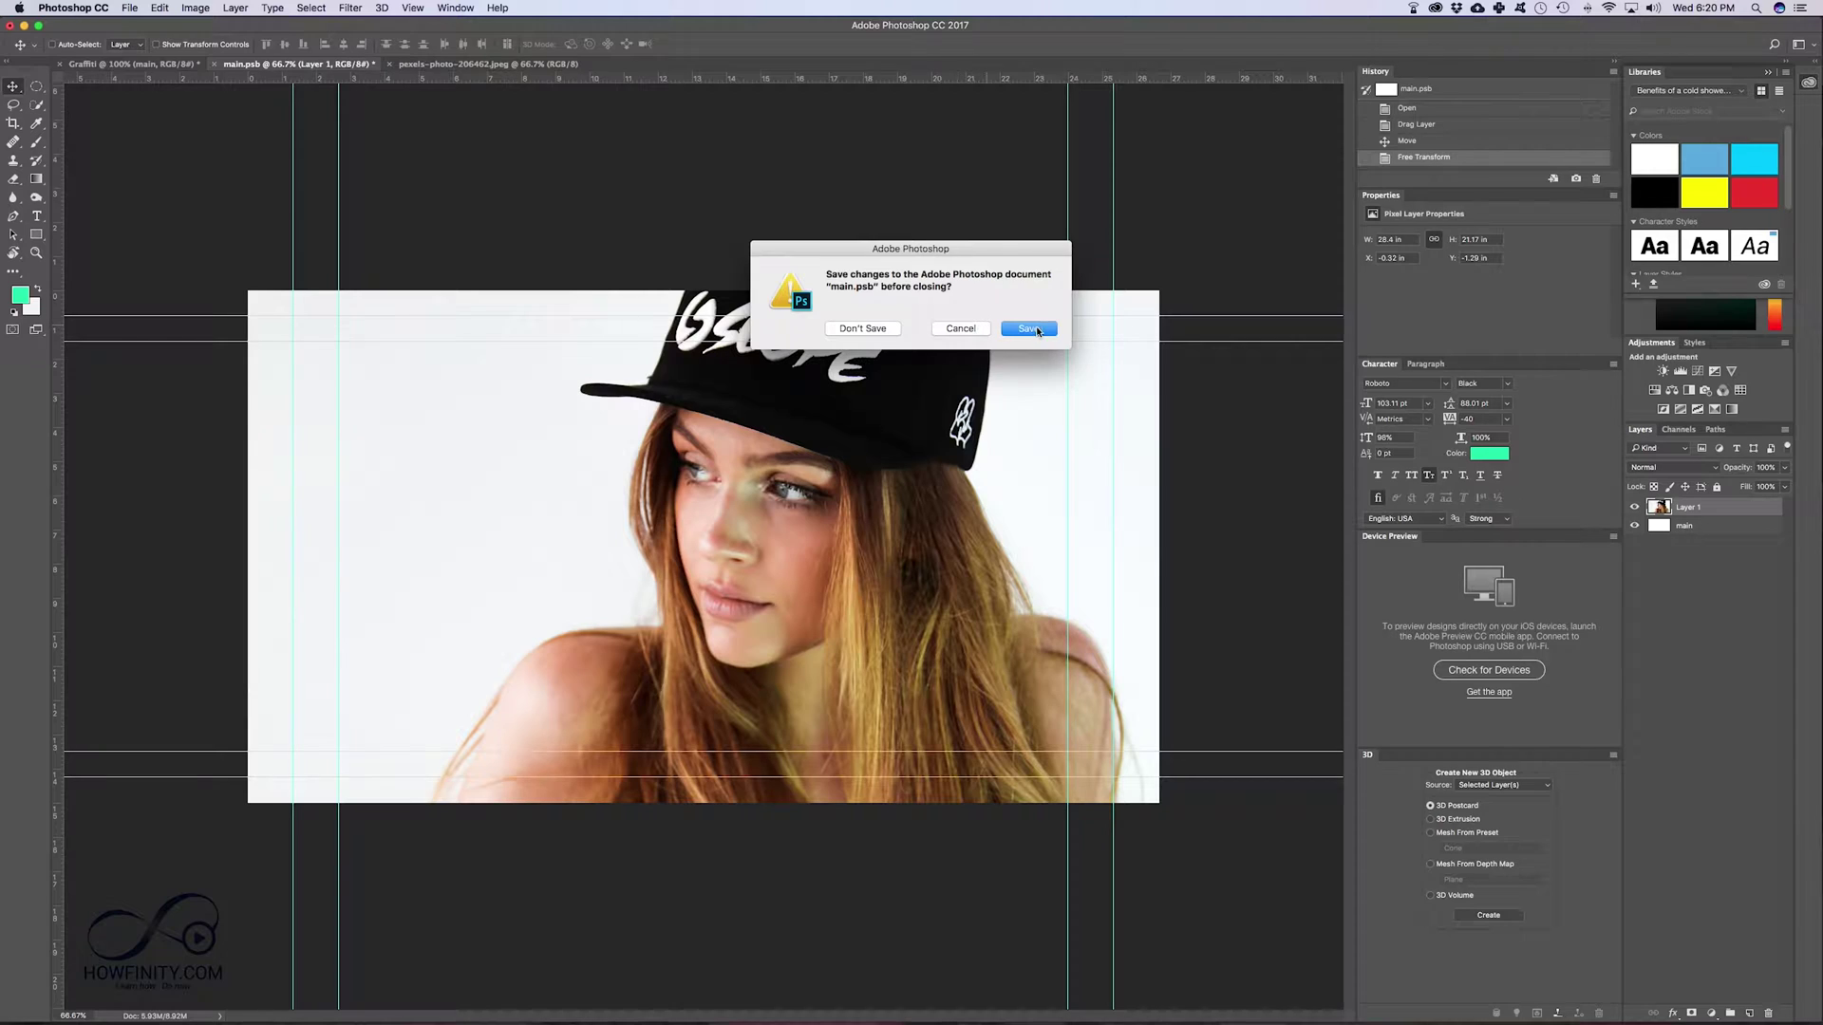
click(1029, 329)
click(85, 70)
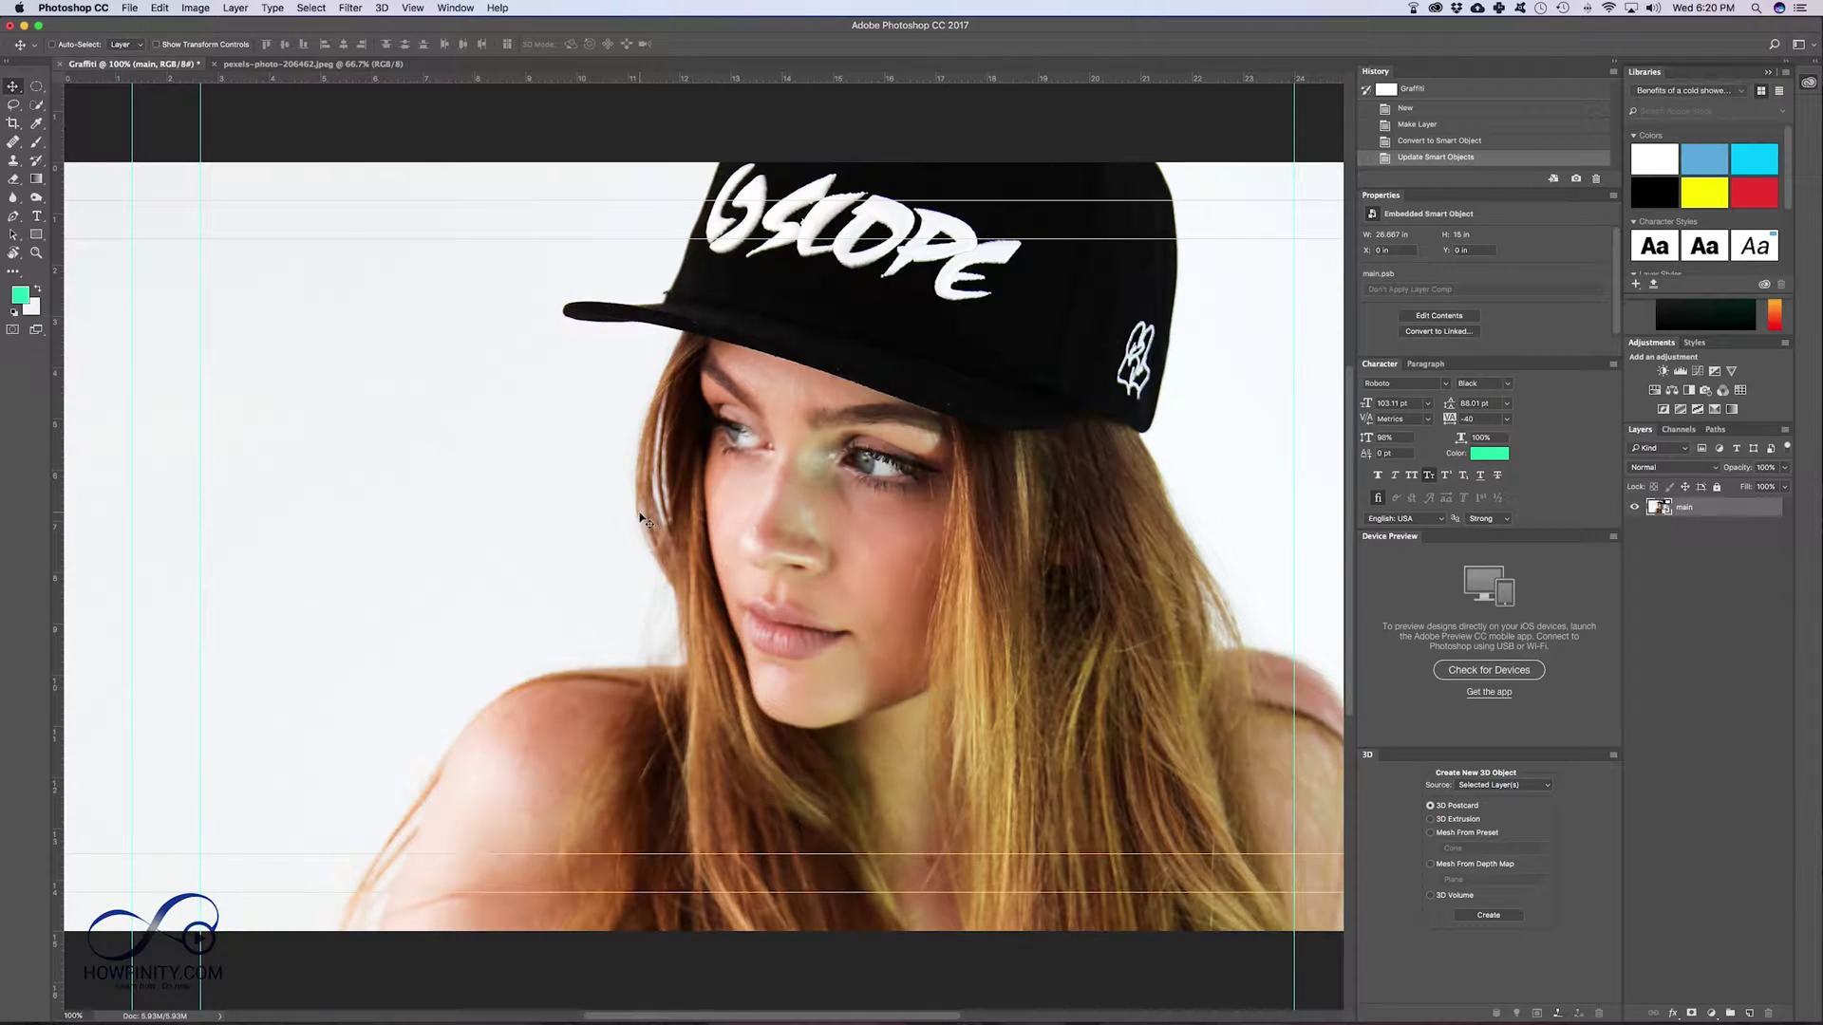
Step: Open the brick wall photo pexels-photo-132192.jpeg in Adobe Photoshop CC 2017
key(super+Tab)
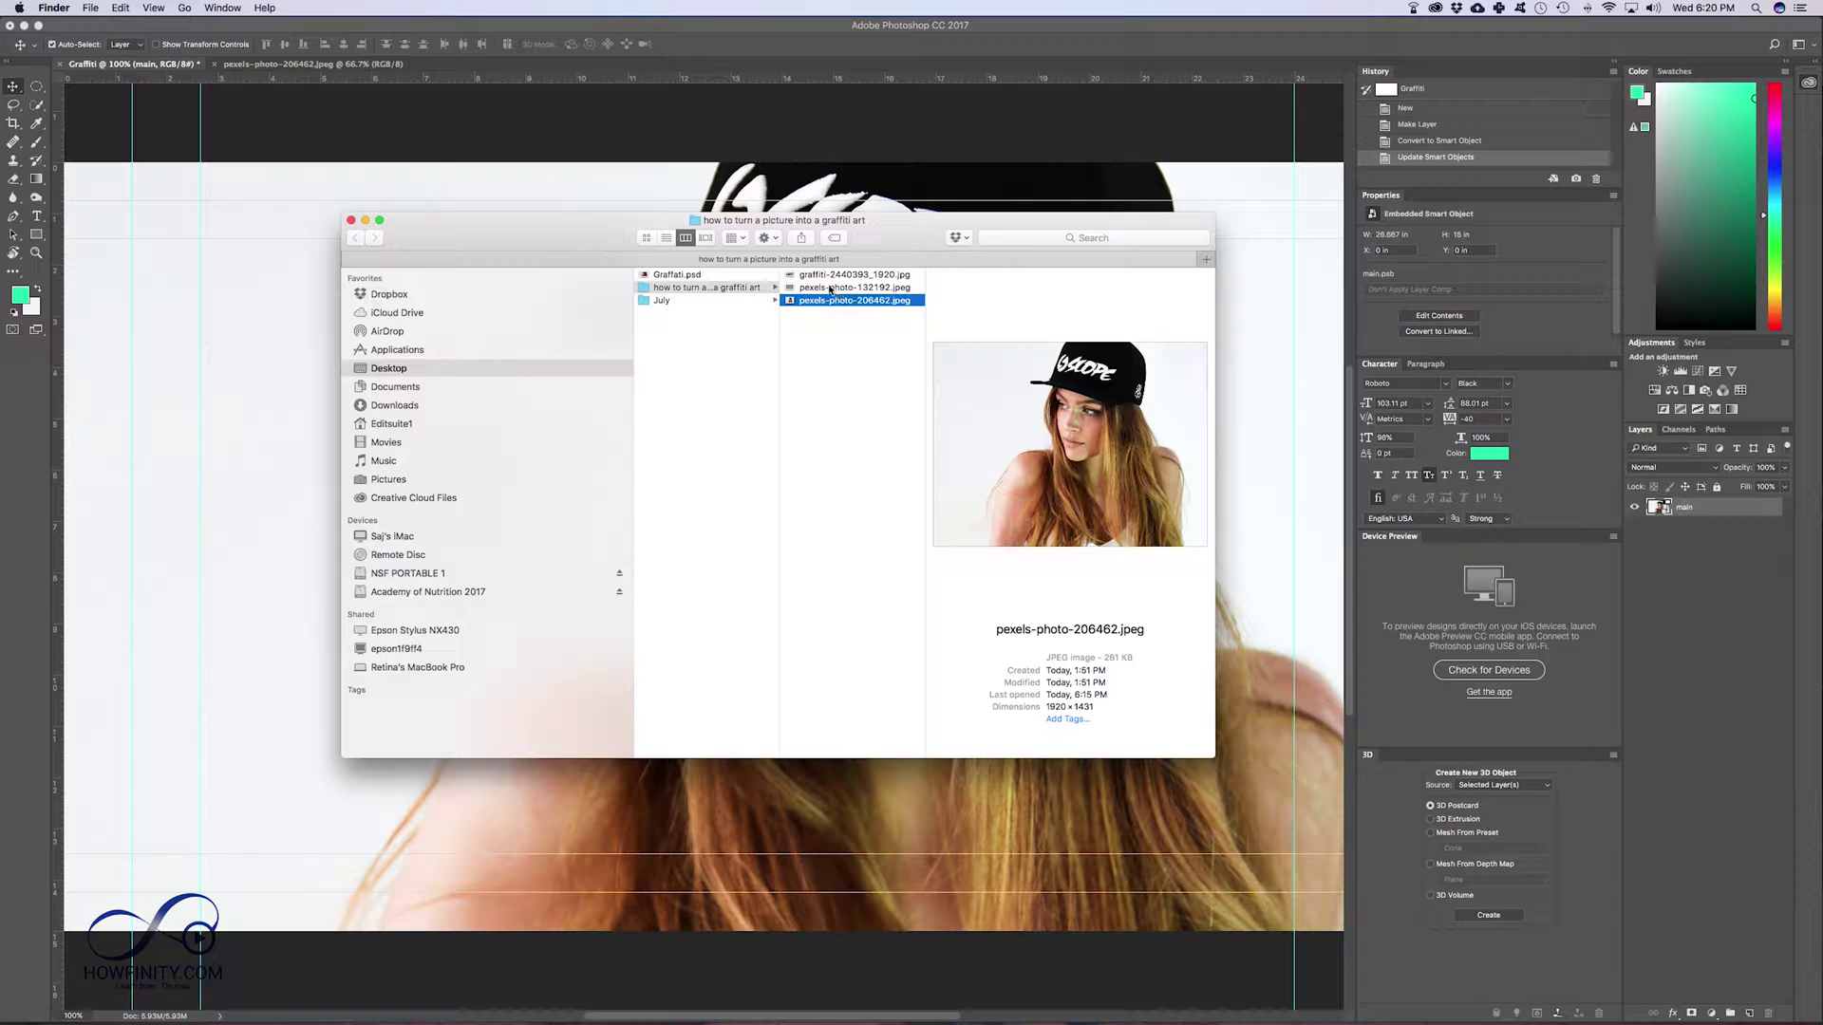
click(830, 289)
right_click(830, 289)
mouse_move(829, 311)
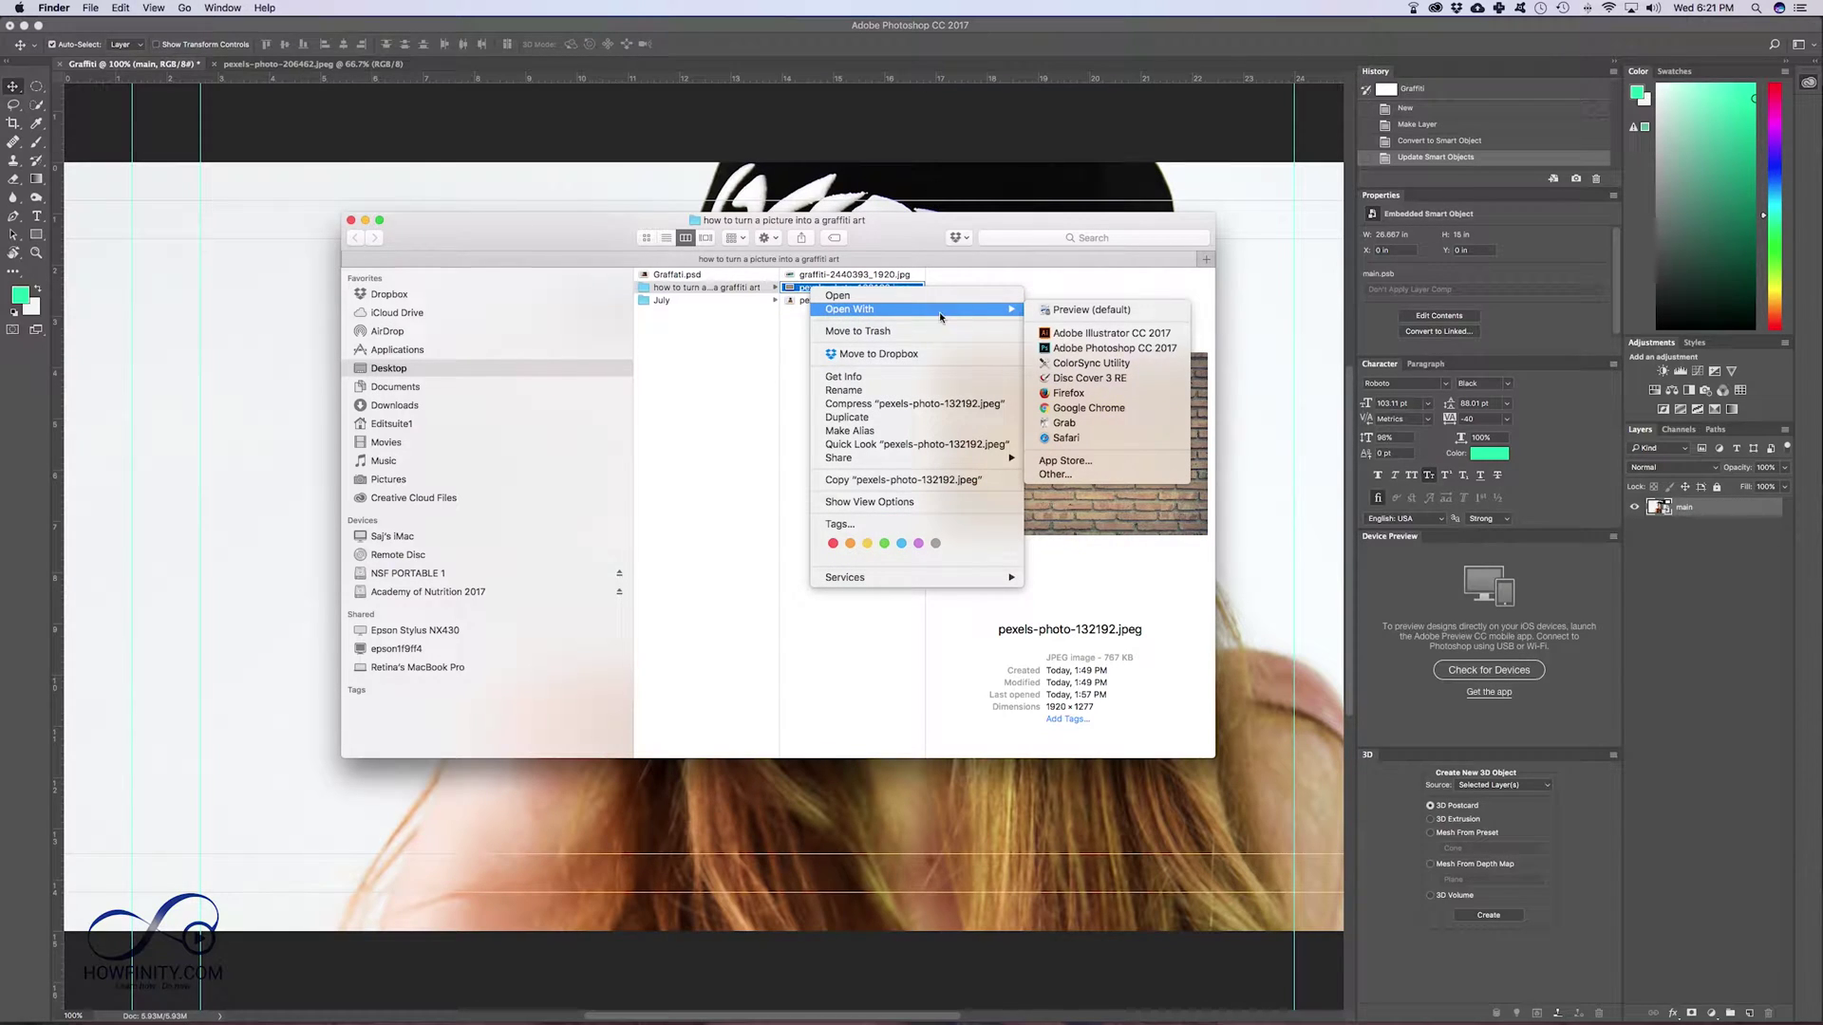
click(1110, 348)
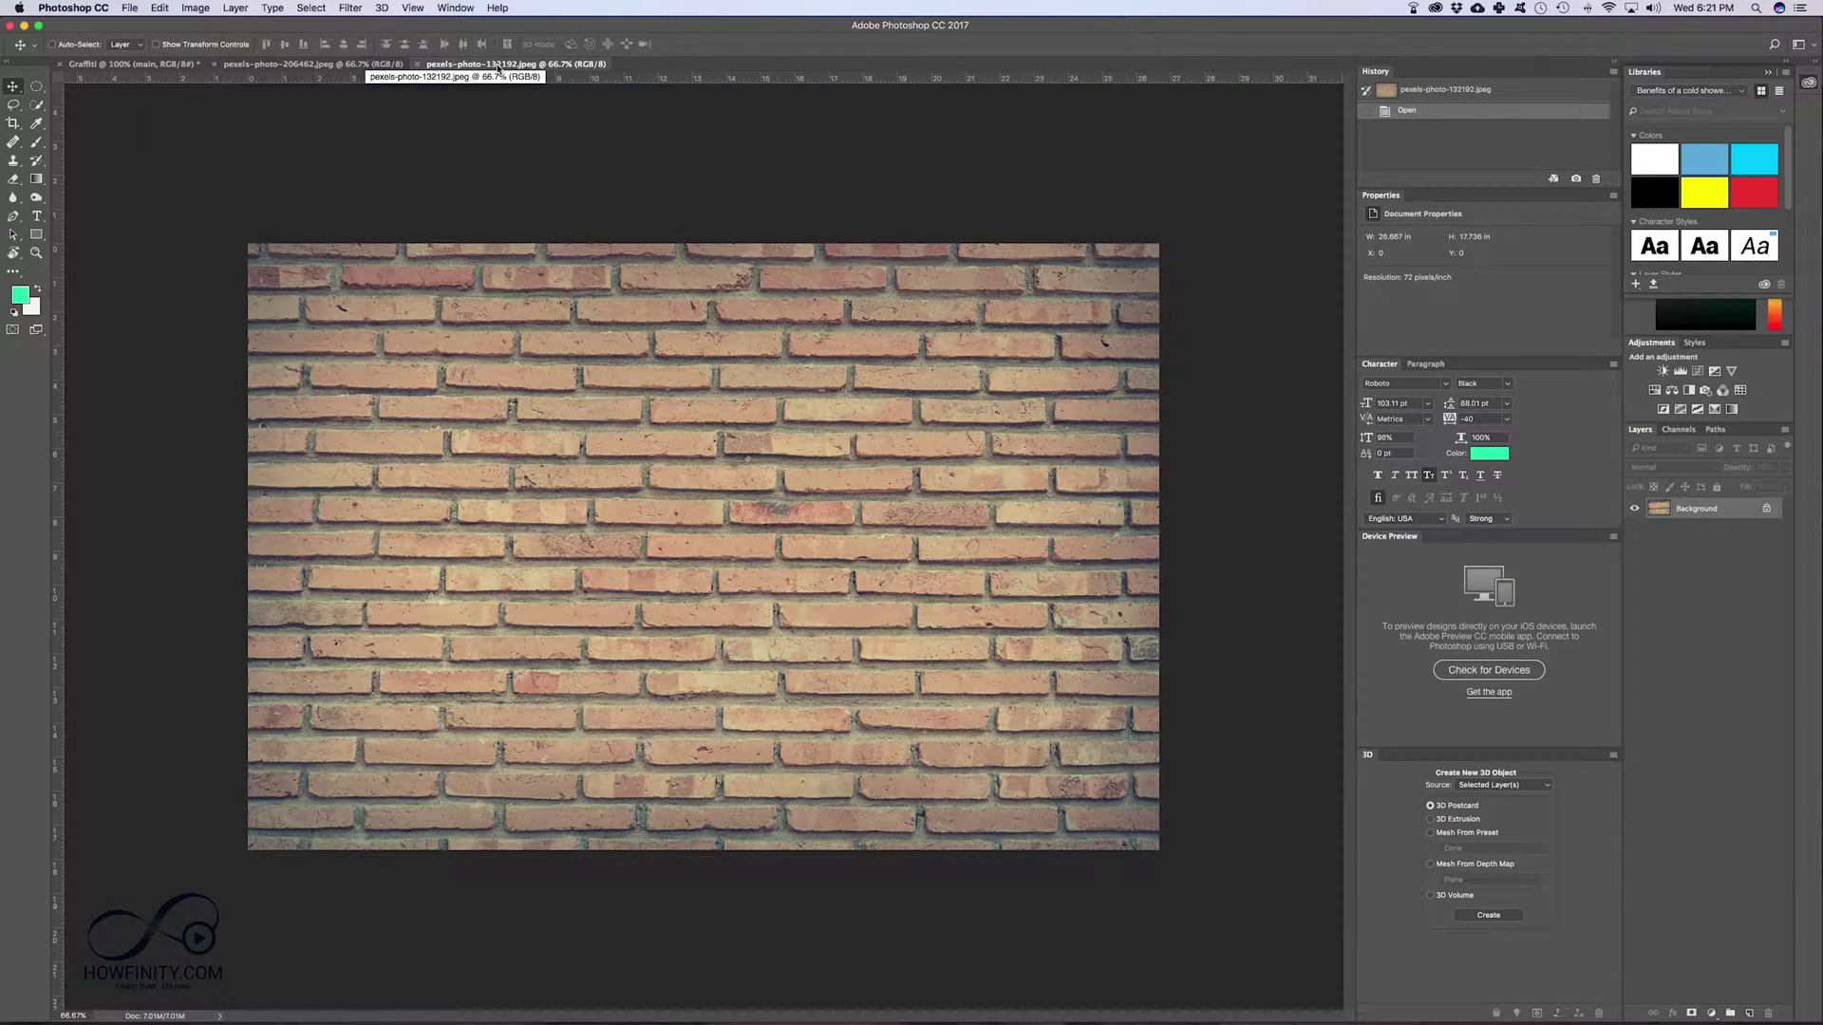
Step: Copy the brick wall into Graffiti and rename the new layer brick
drag(1730, 516, 786, 573)
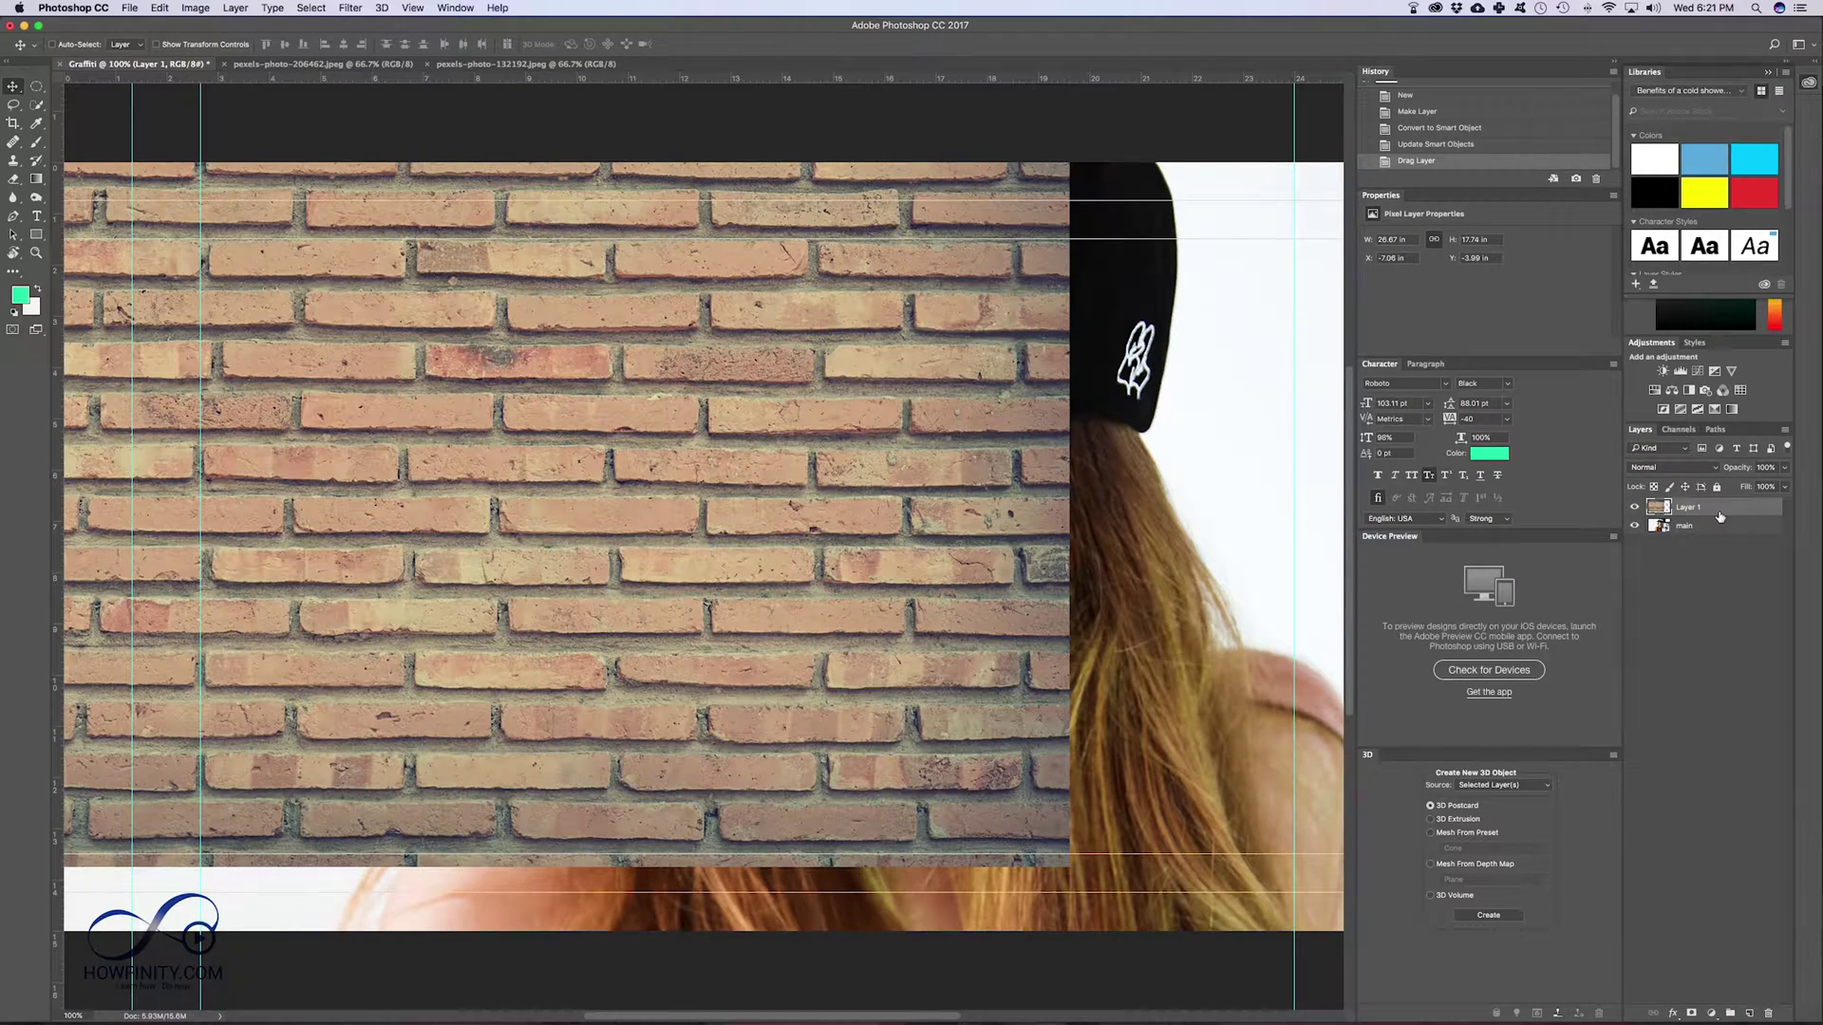
double_click(1688, 507)
text(brick)
key(Return)
click(1635, 510)
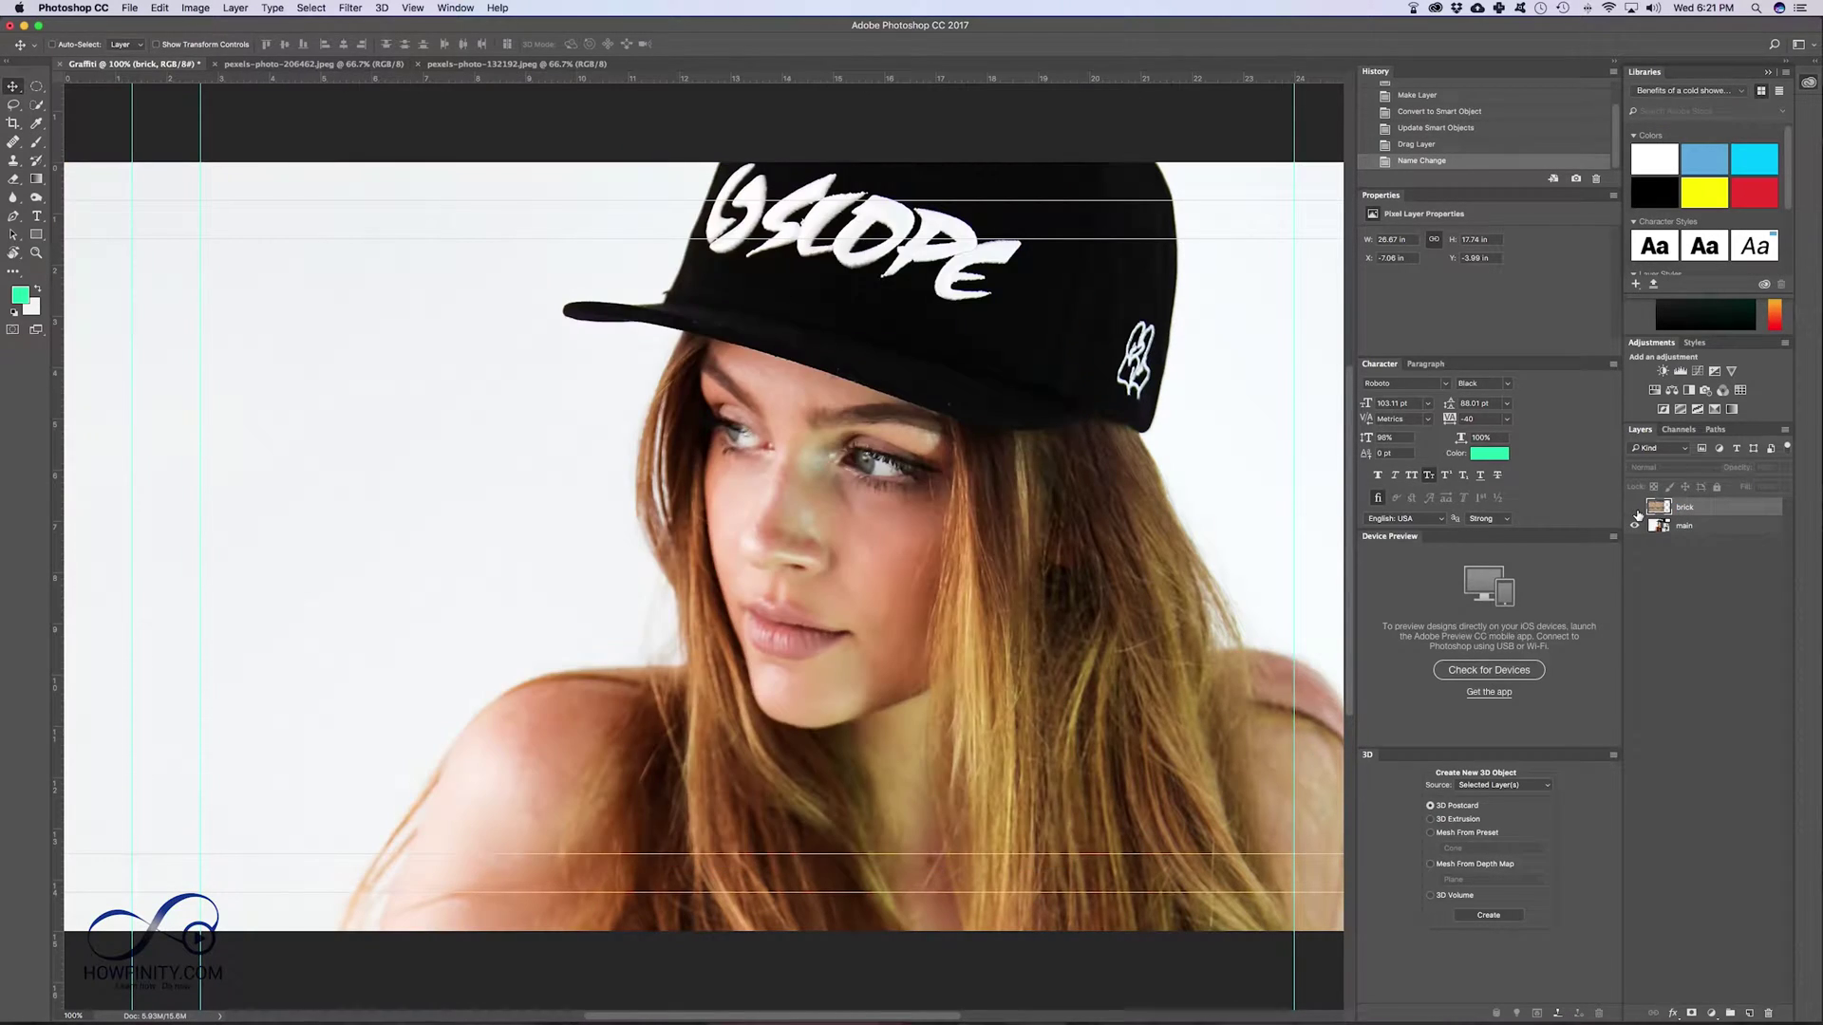
click(1636, 510)
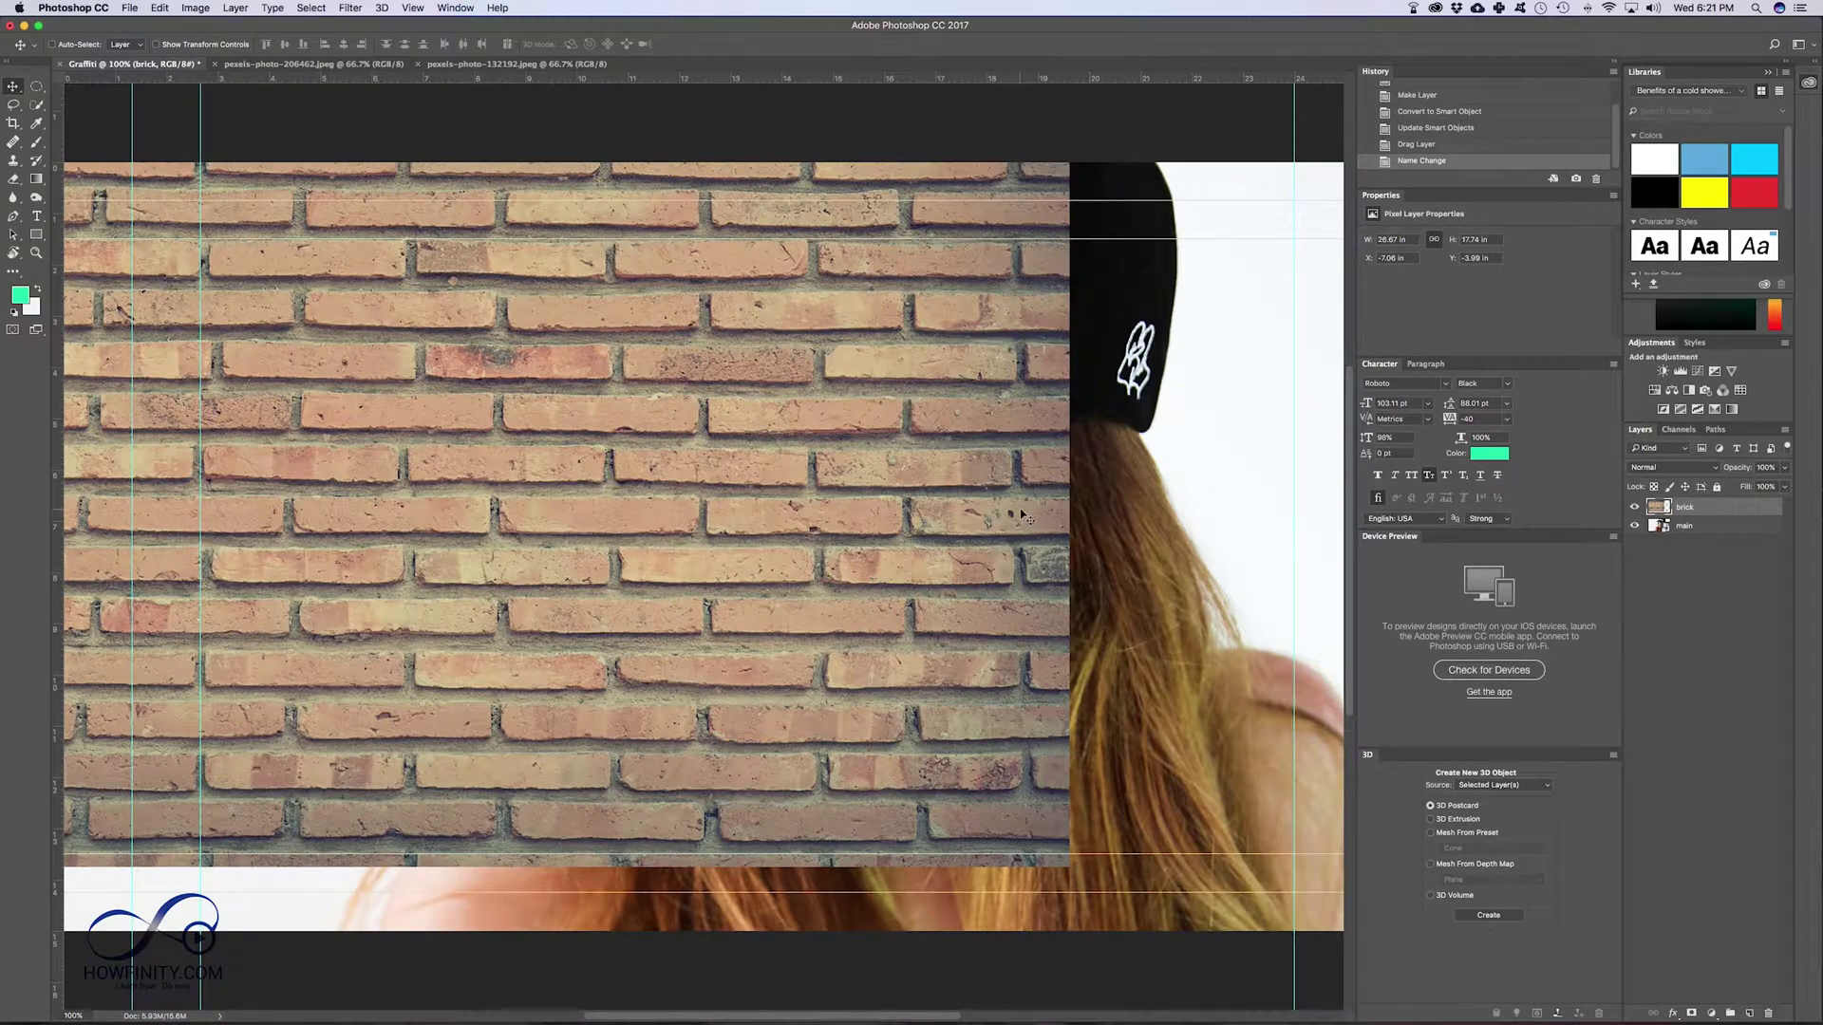
Step: Scale and position the brick layer so it covers the entire canvas
key(super+t)
drag(1070, 867, 1275, 939)
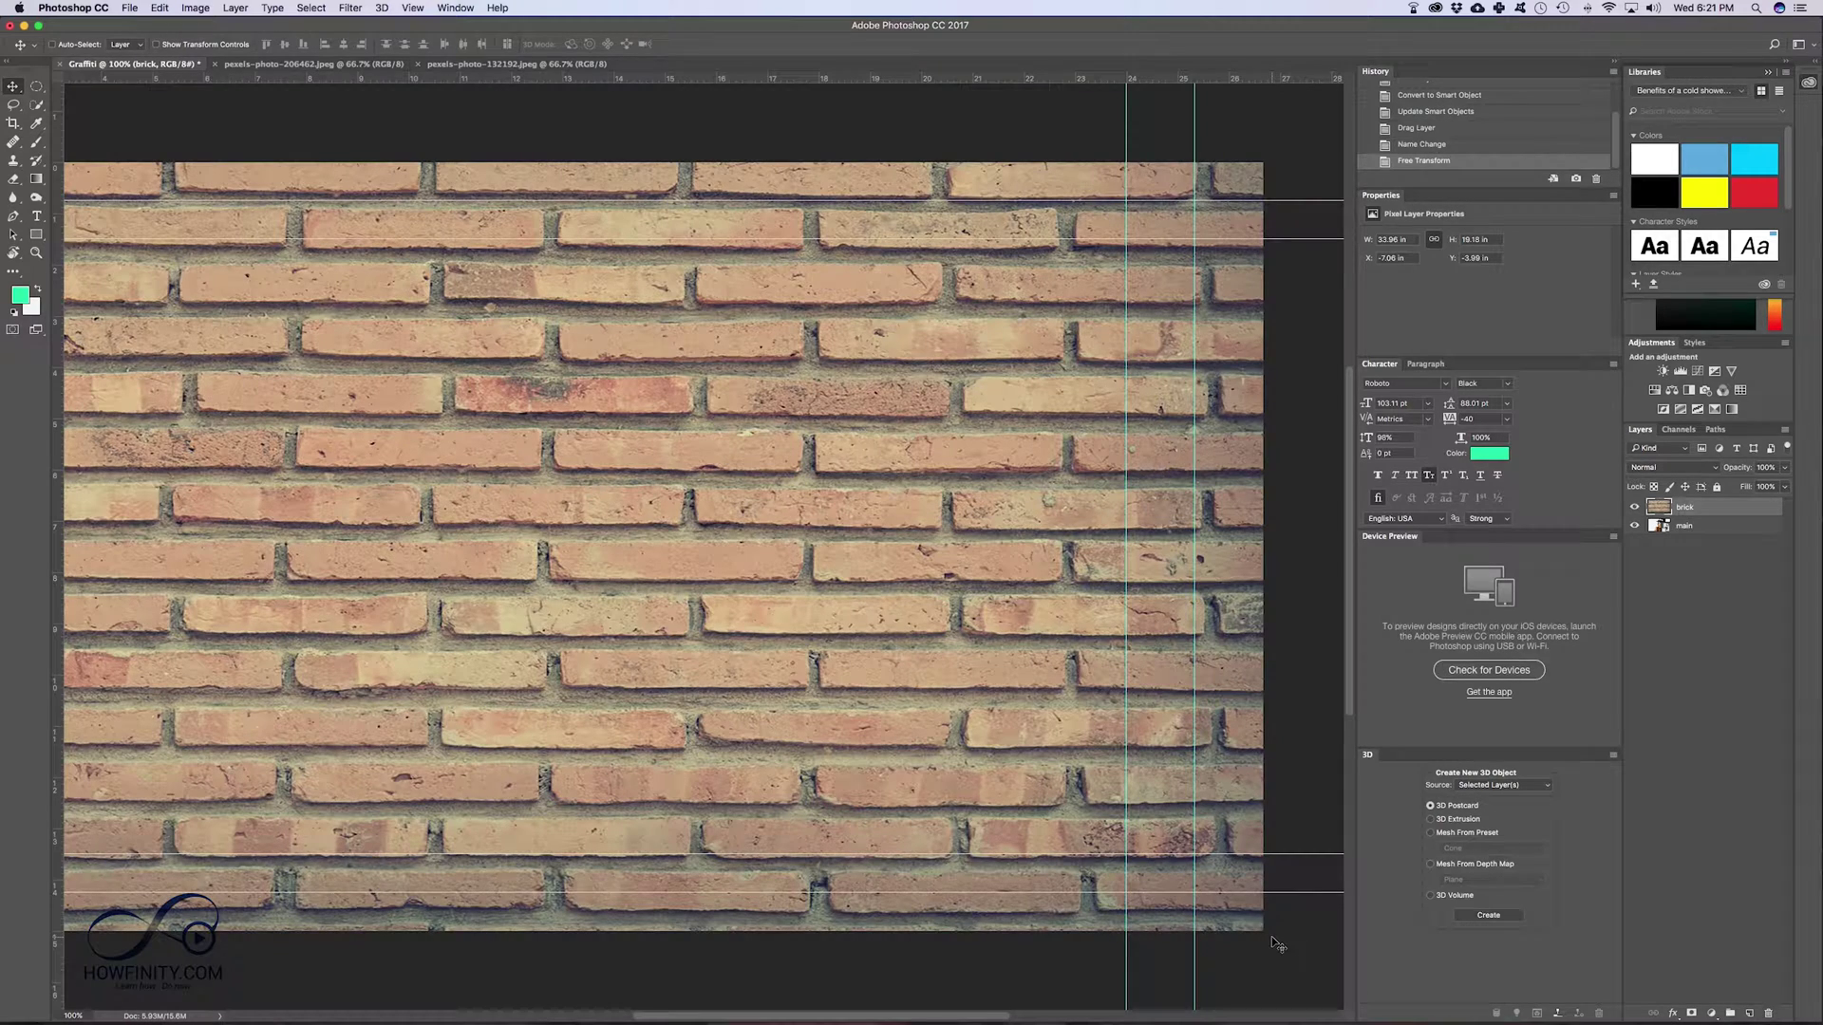
key(Return)
key(super+minus)
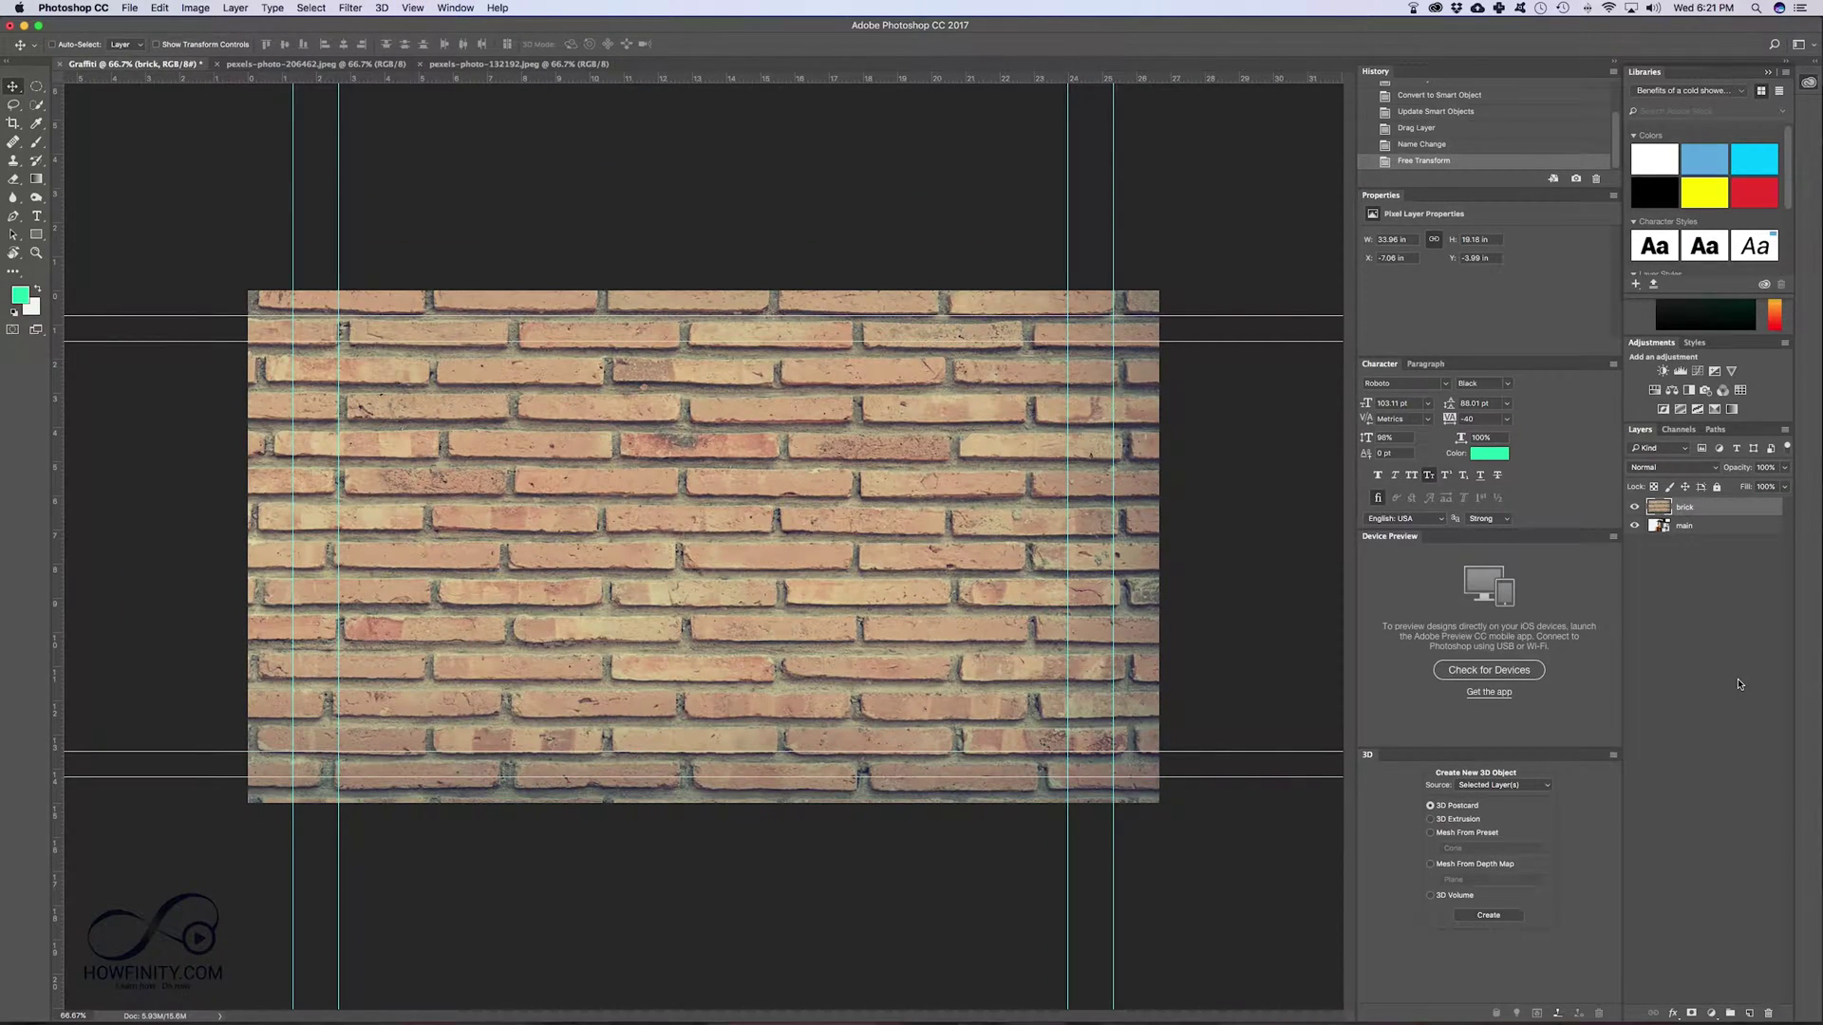
key(super+t)
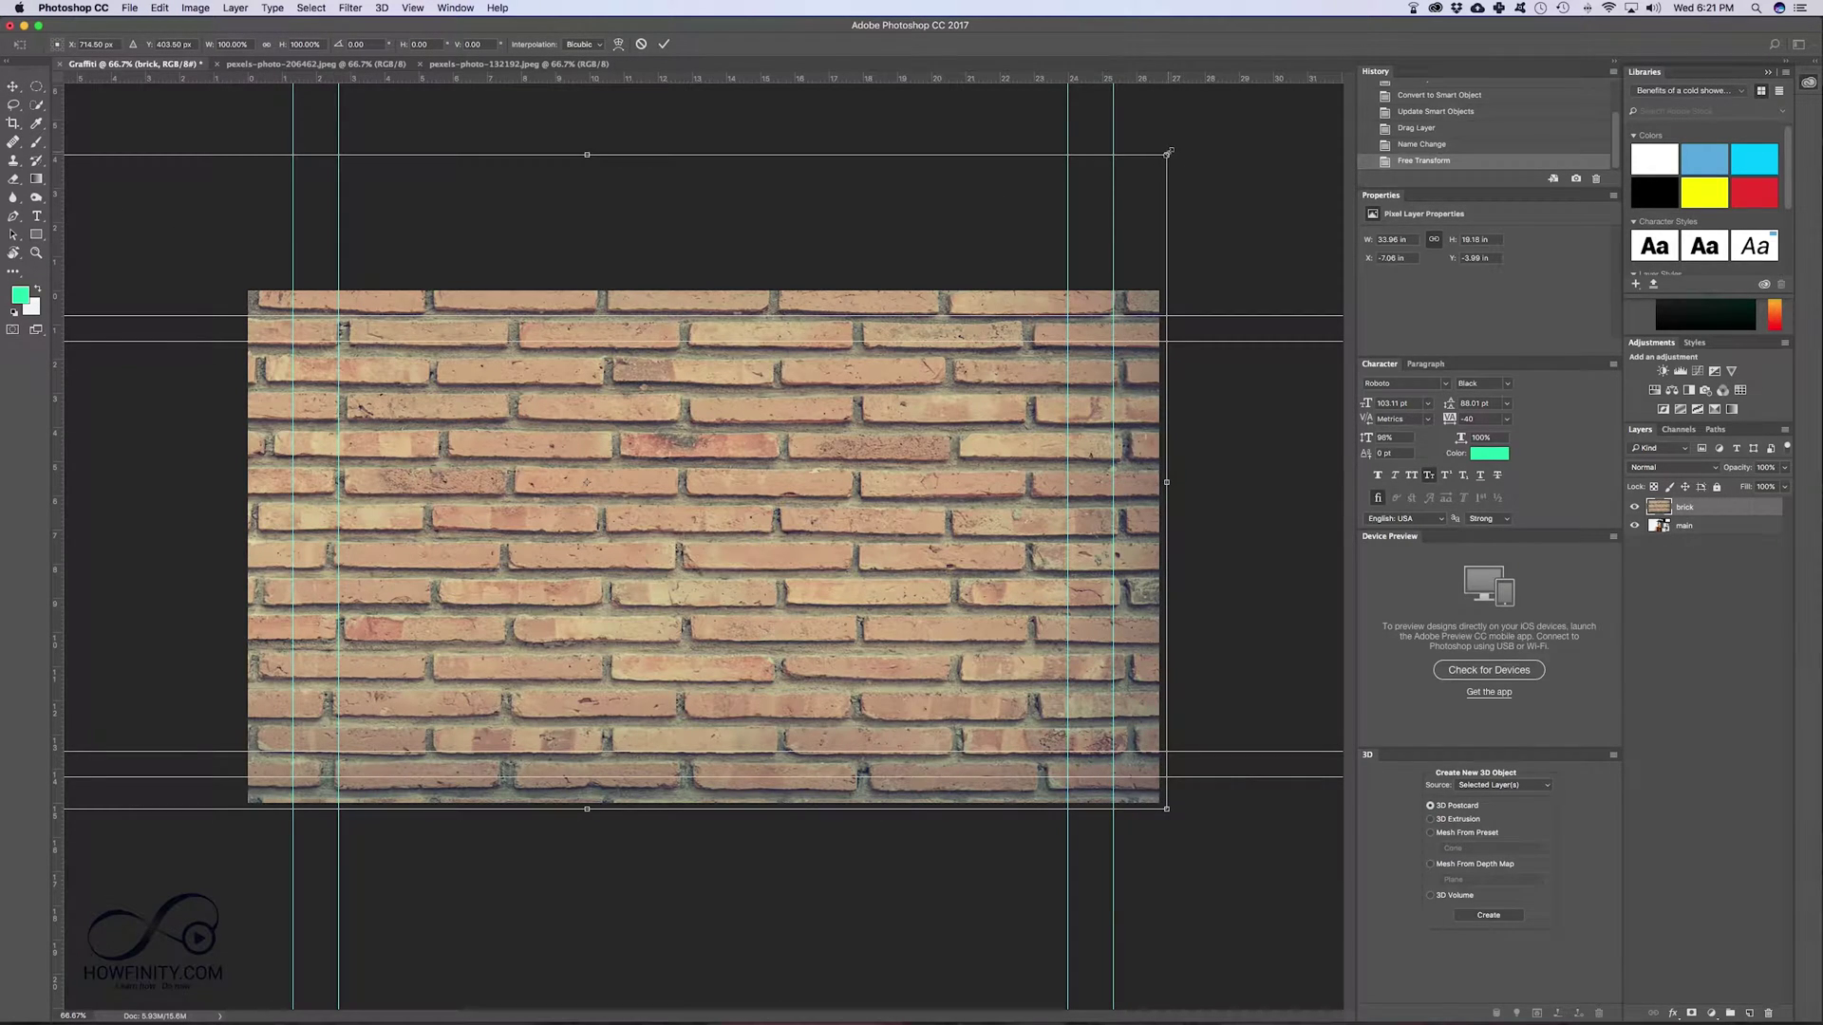
drag(1160, 155, 964, 270)
drag(859, 333, 1076, 350)
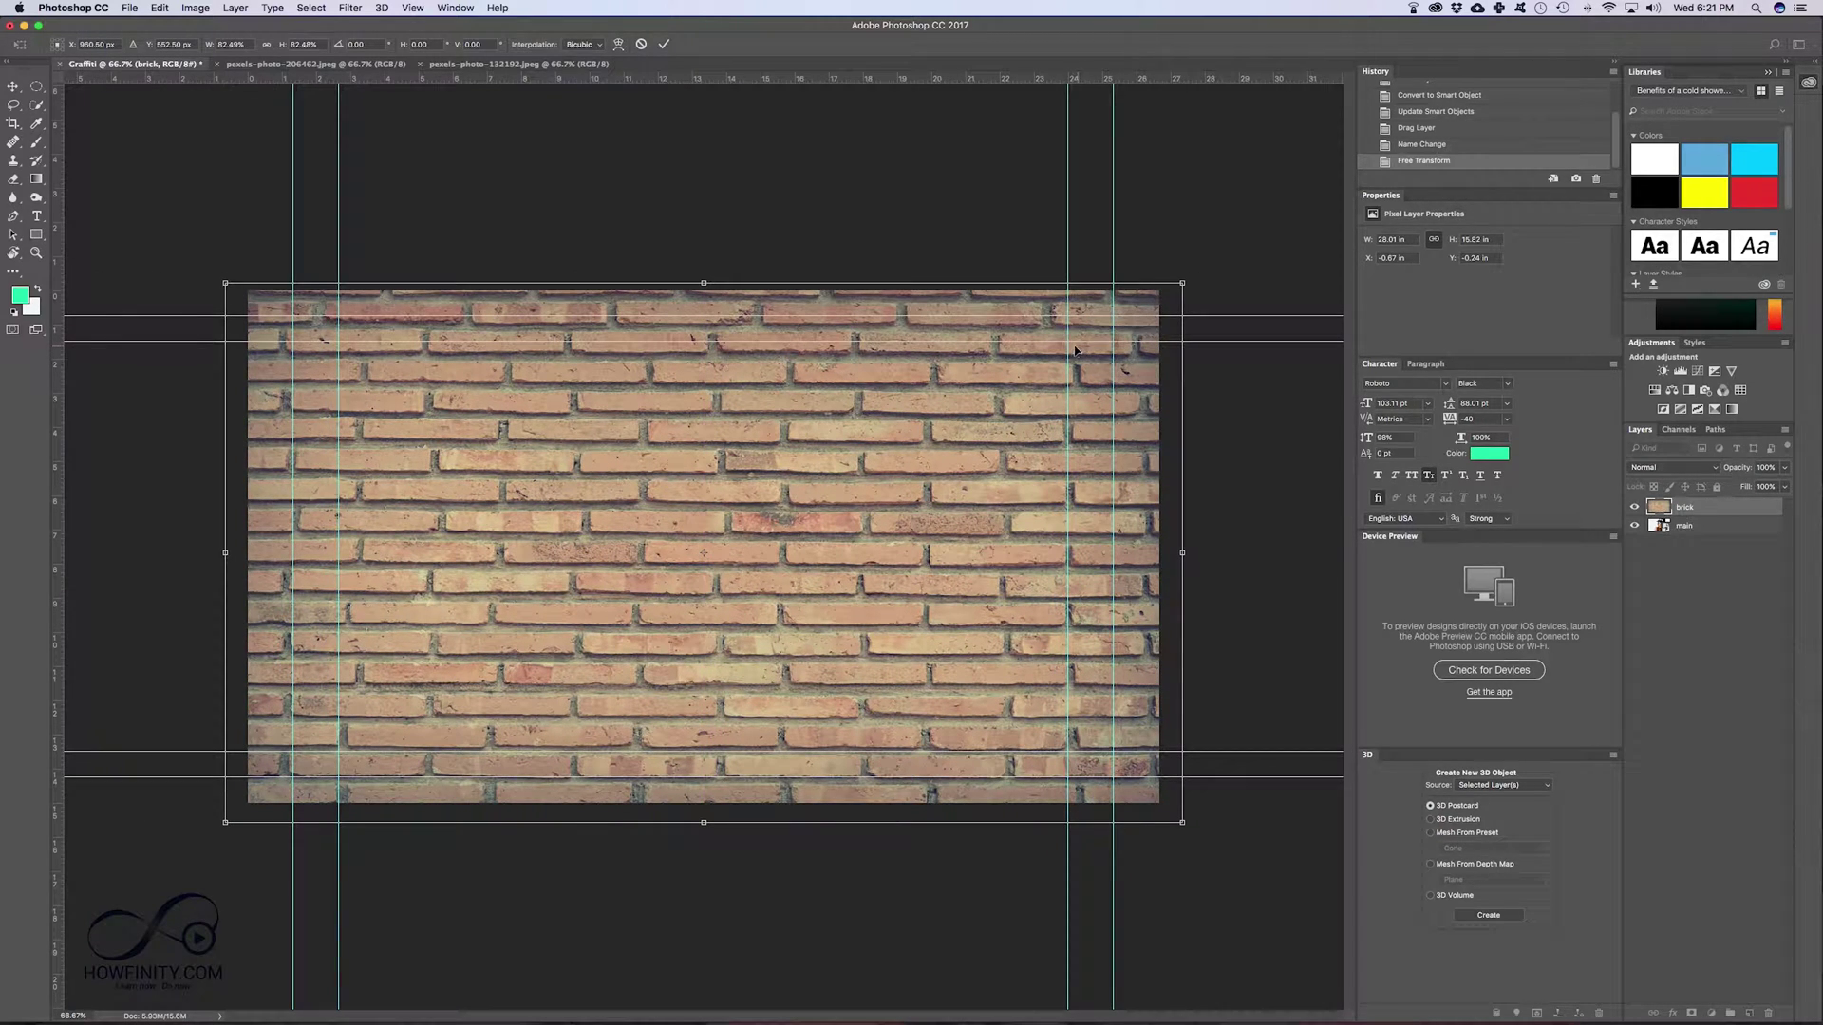
click(664, 44)
mouse_move(912, 427)
mouse_down()
mouse_move(700, 374)
mouse_move(843, 458)
mouse_move(928, 436)
mouse_move(899, 441)
mouse_up()
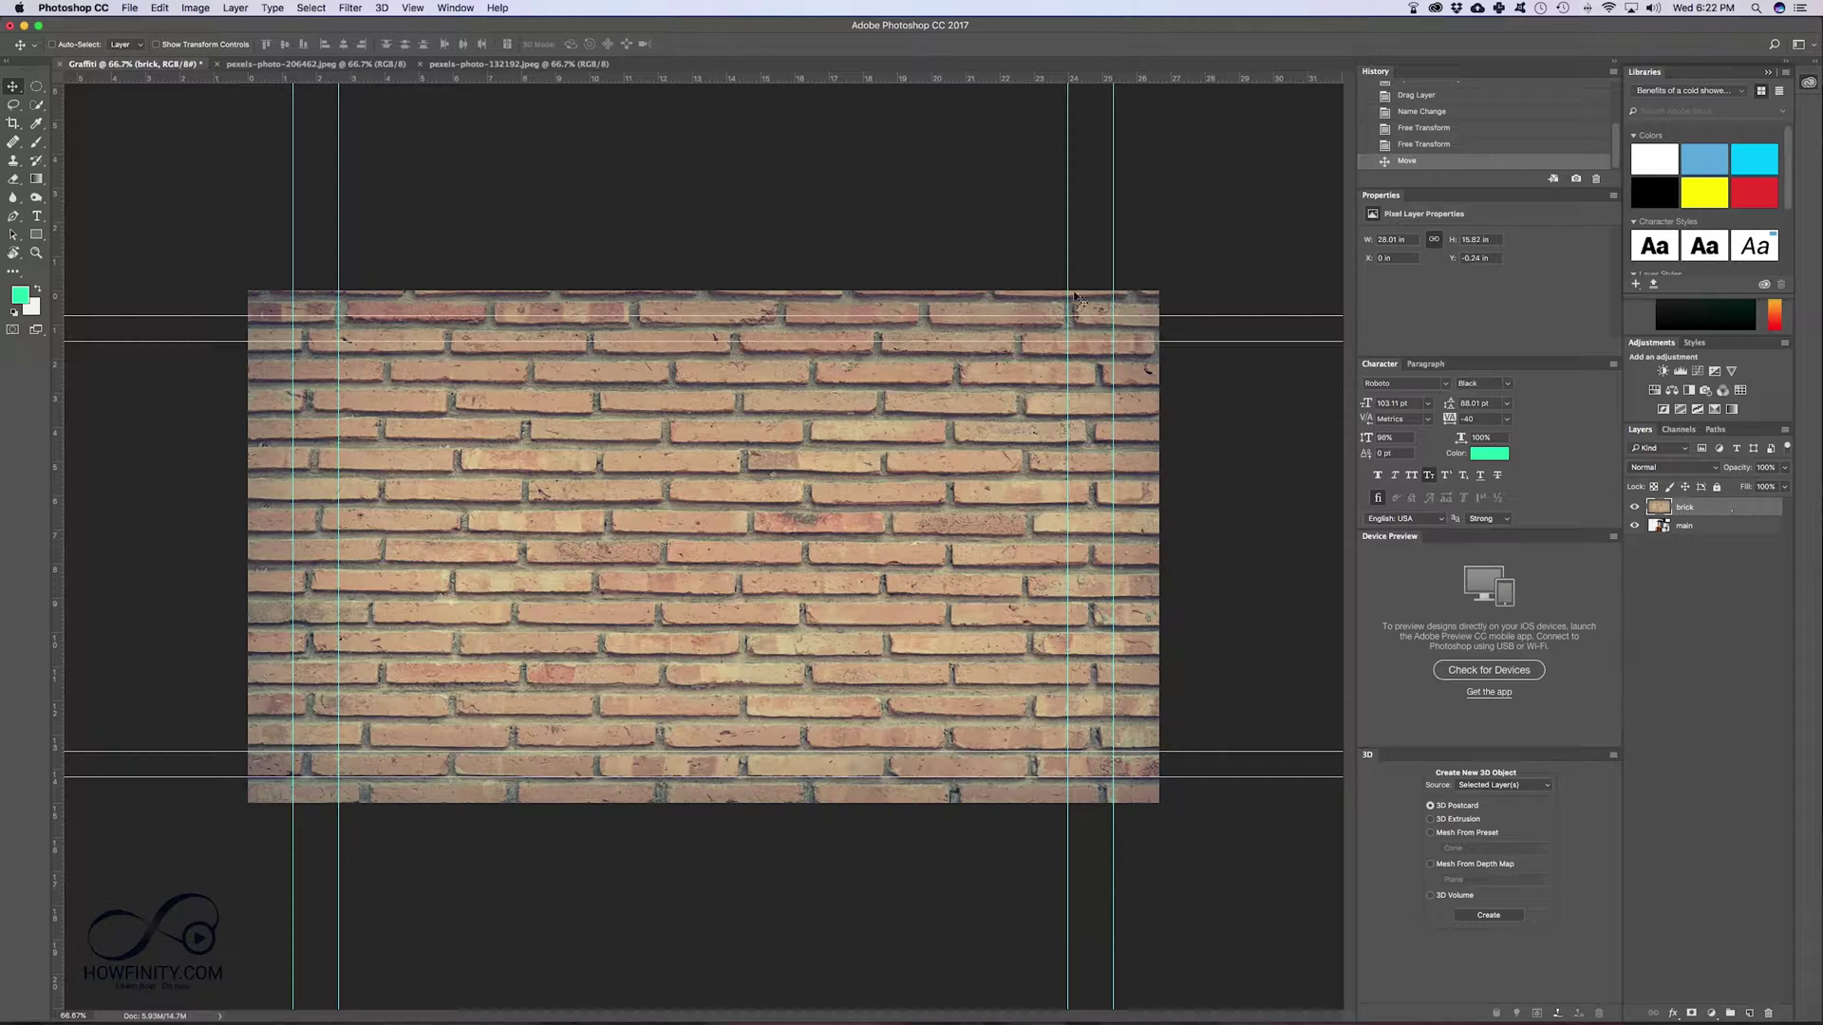
Step: Desaturate the brick layer and set its blend mode to Hard Light
click(195, 8)
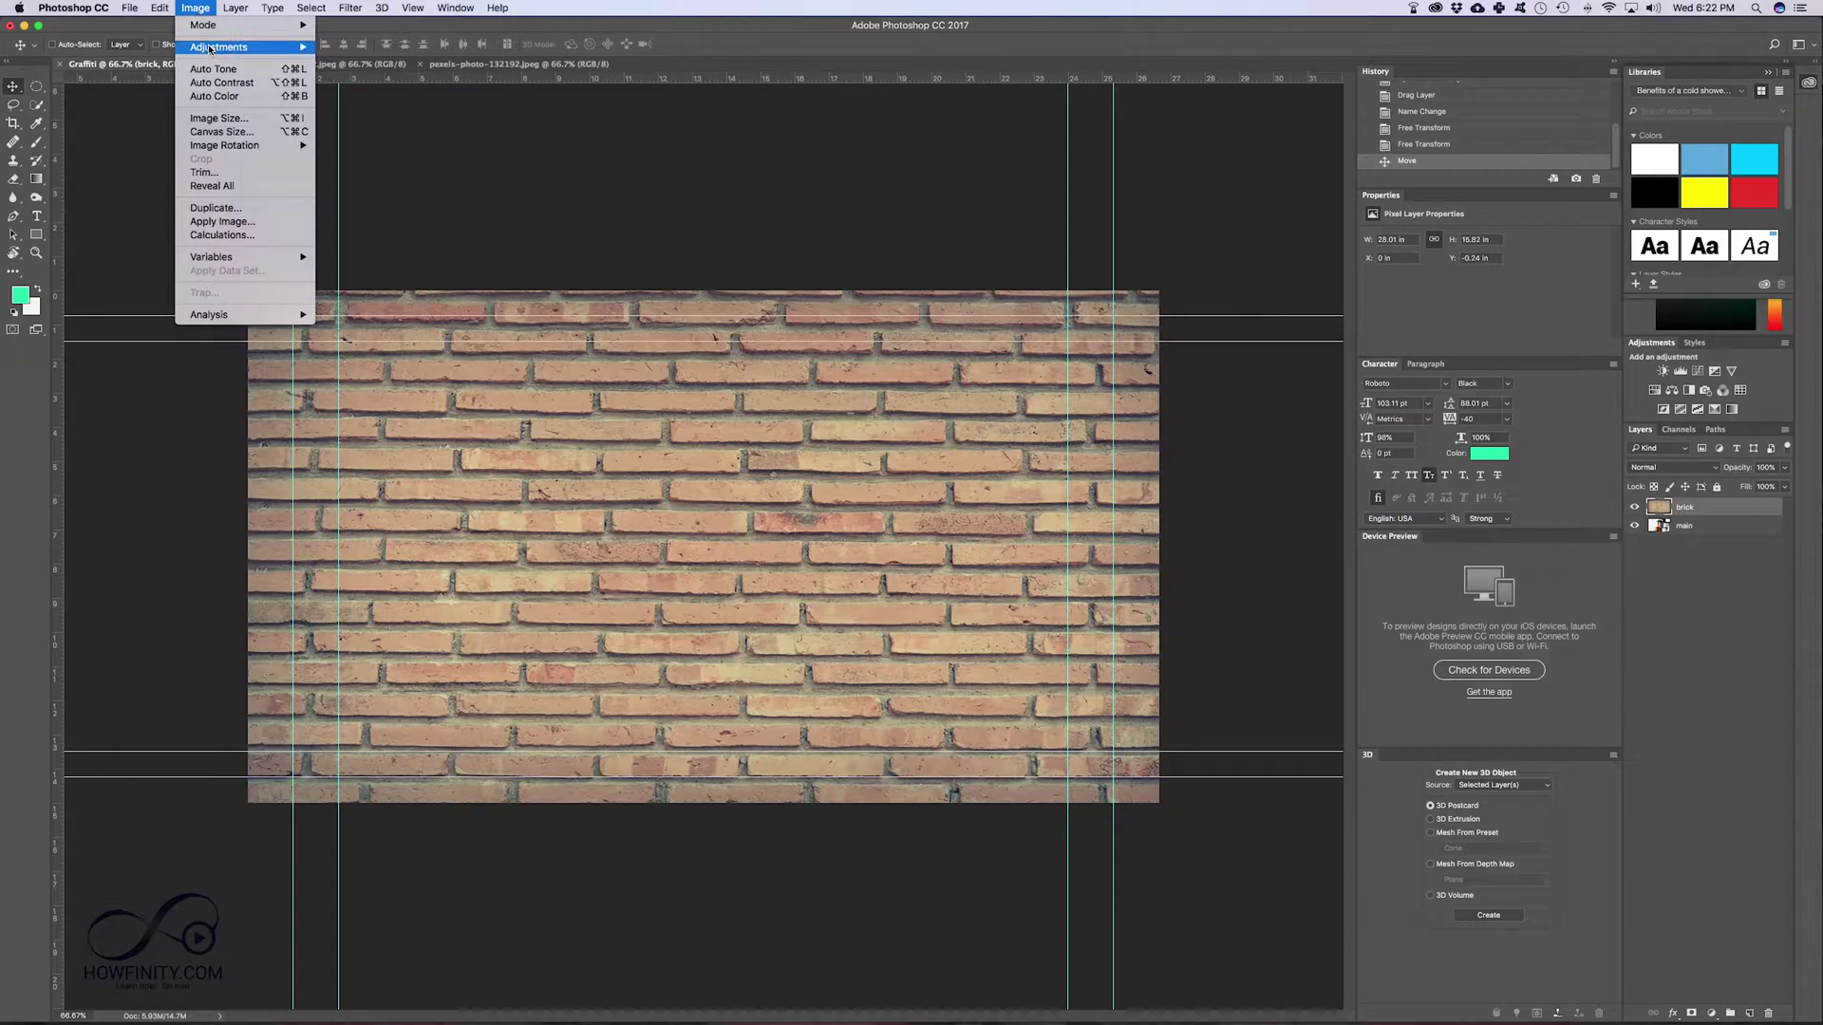
mouse_move(237, 47)
click(357, 325)
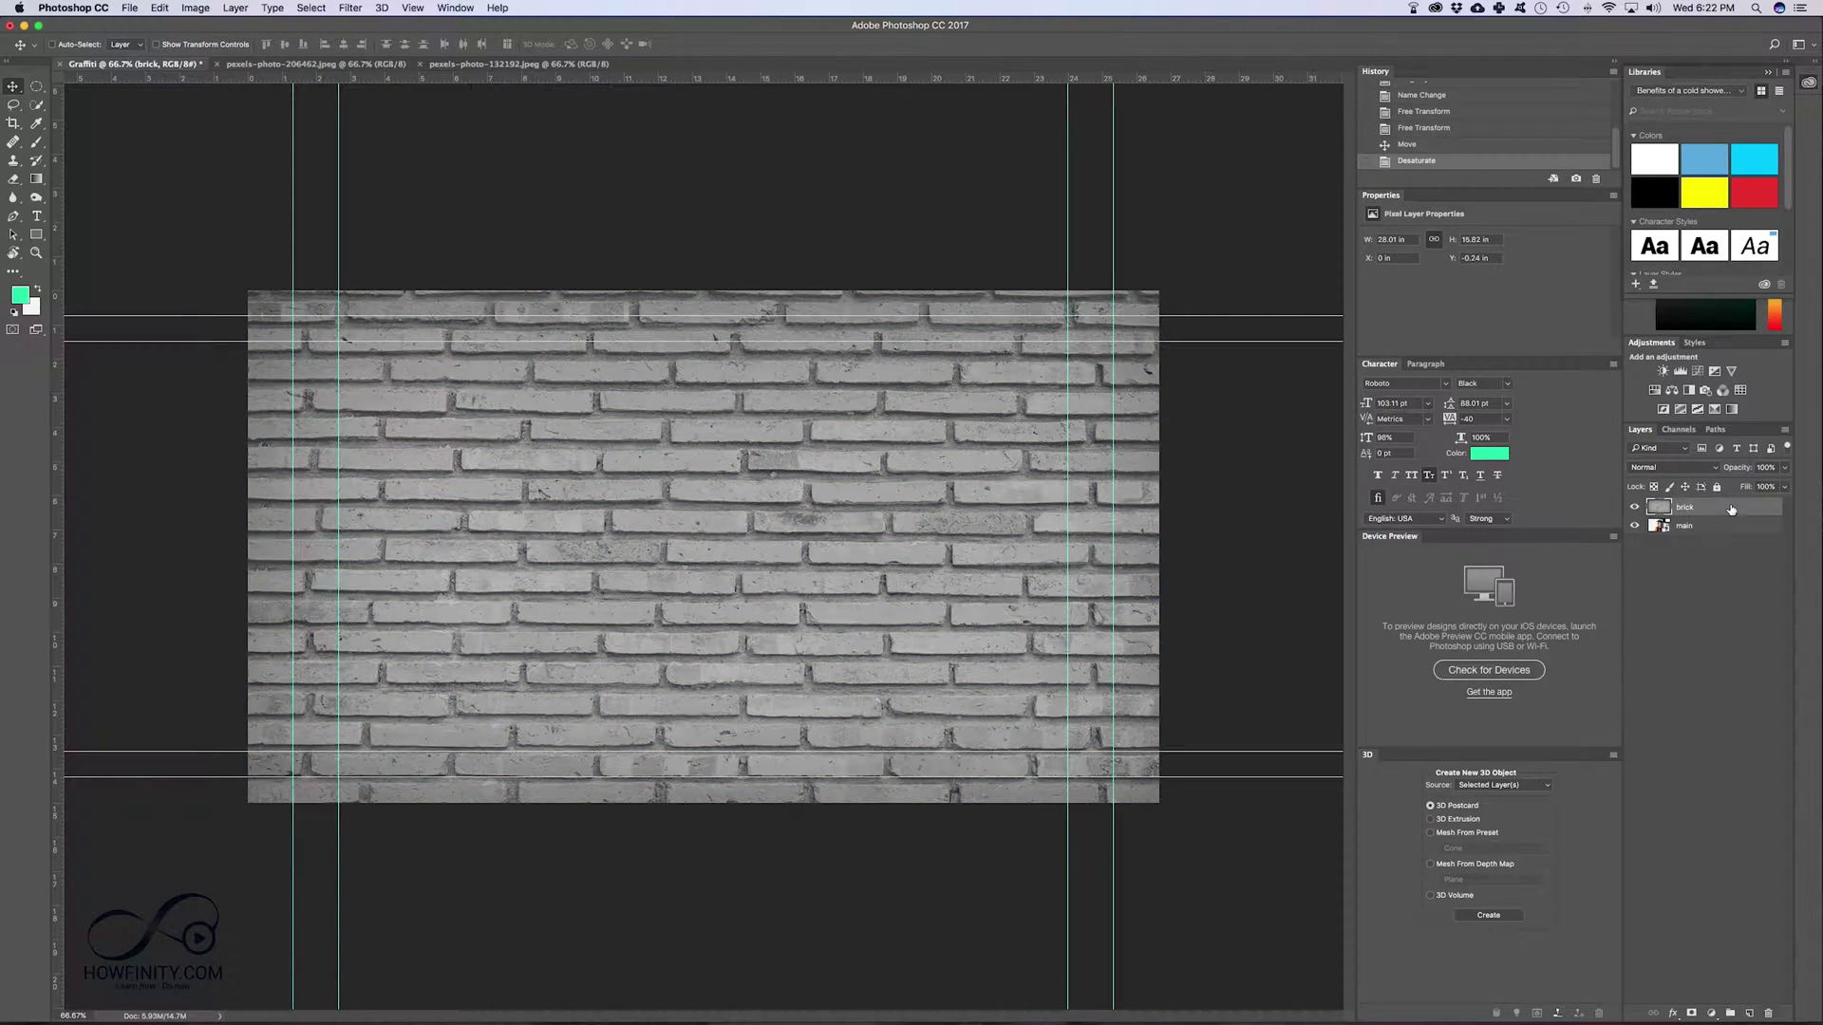
click(1682, 472)
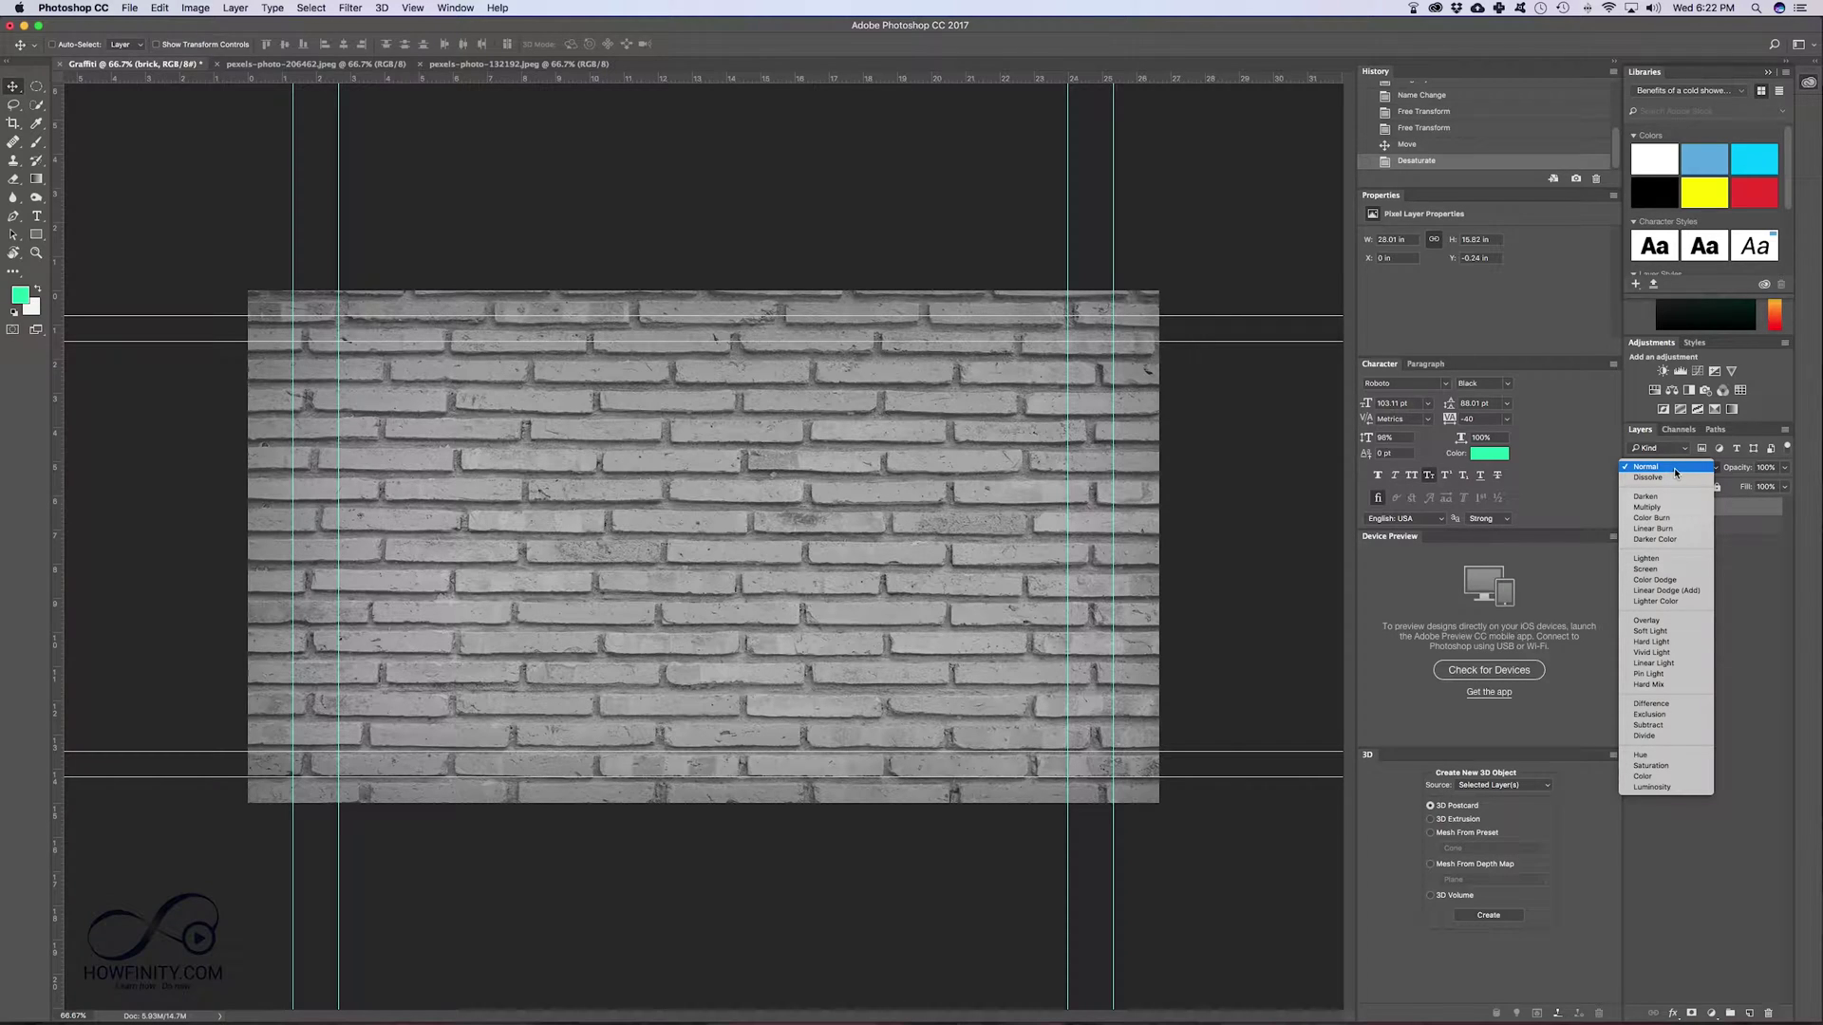
click(1650, 643)
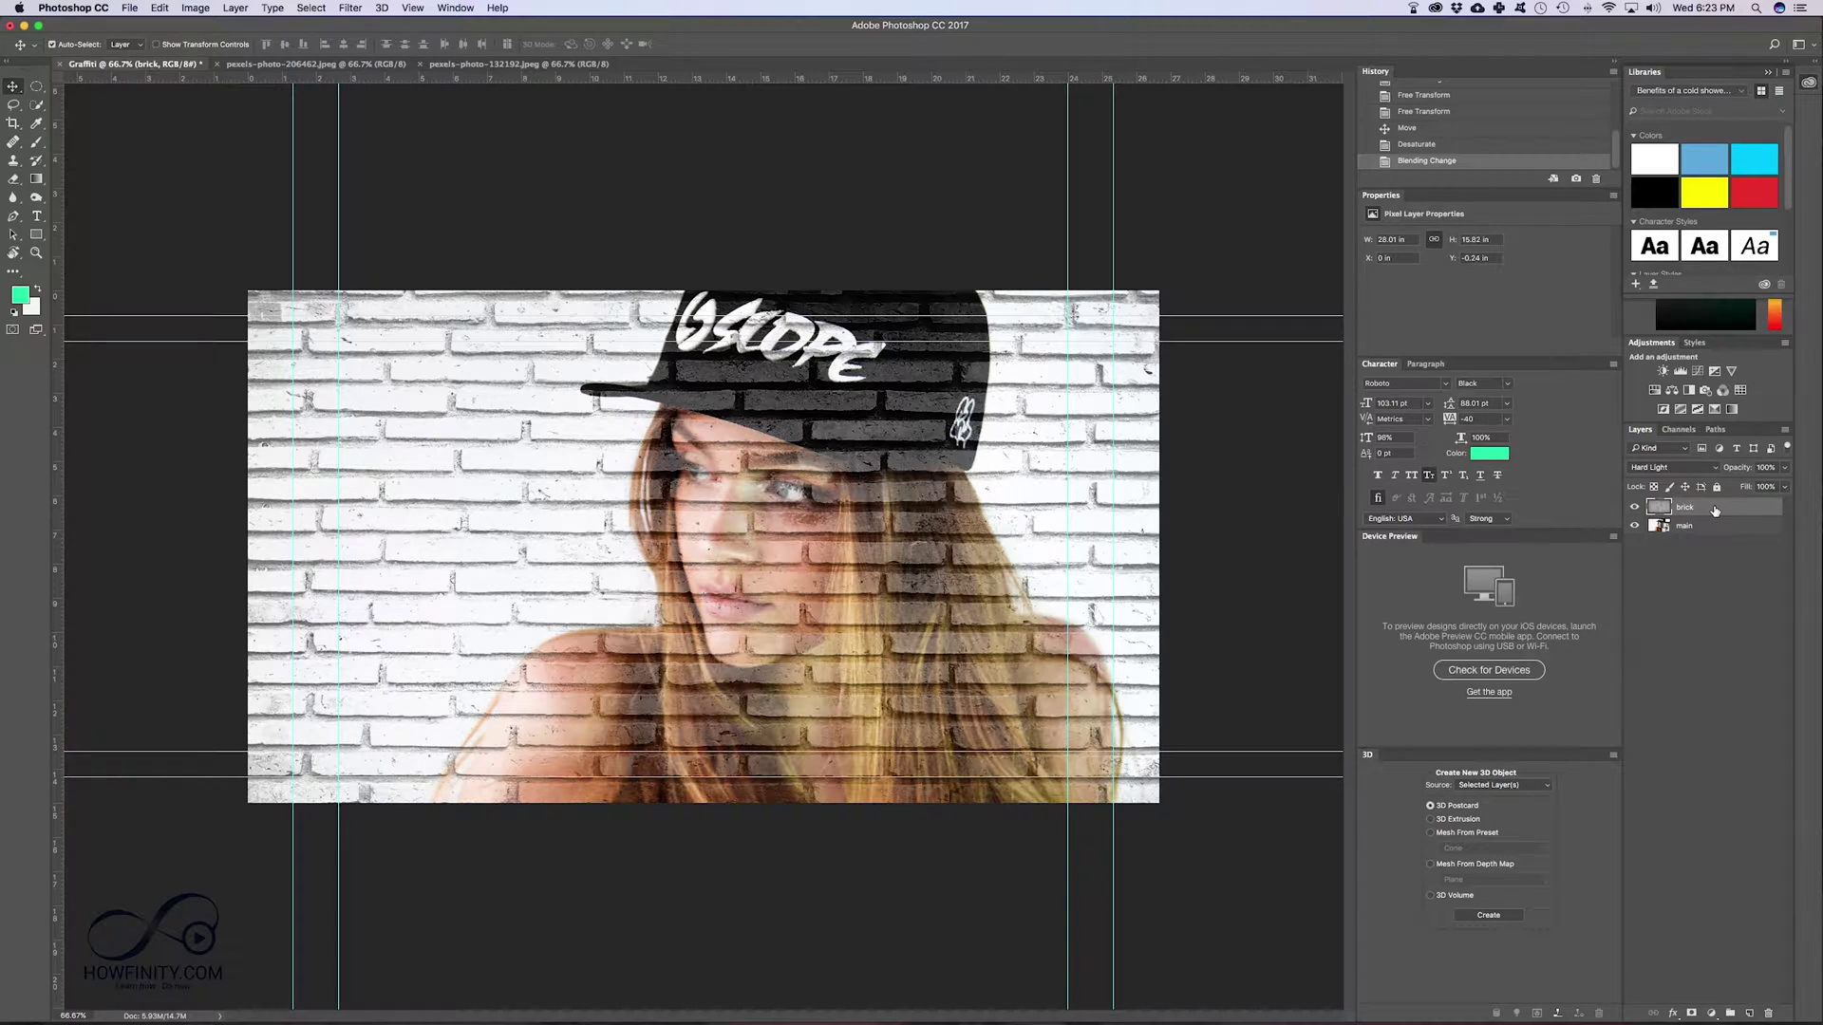
Step: Apply Levels to the brick layer with input values 42, 1.00 and 223
key(super+l)
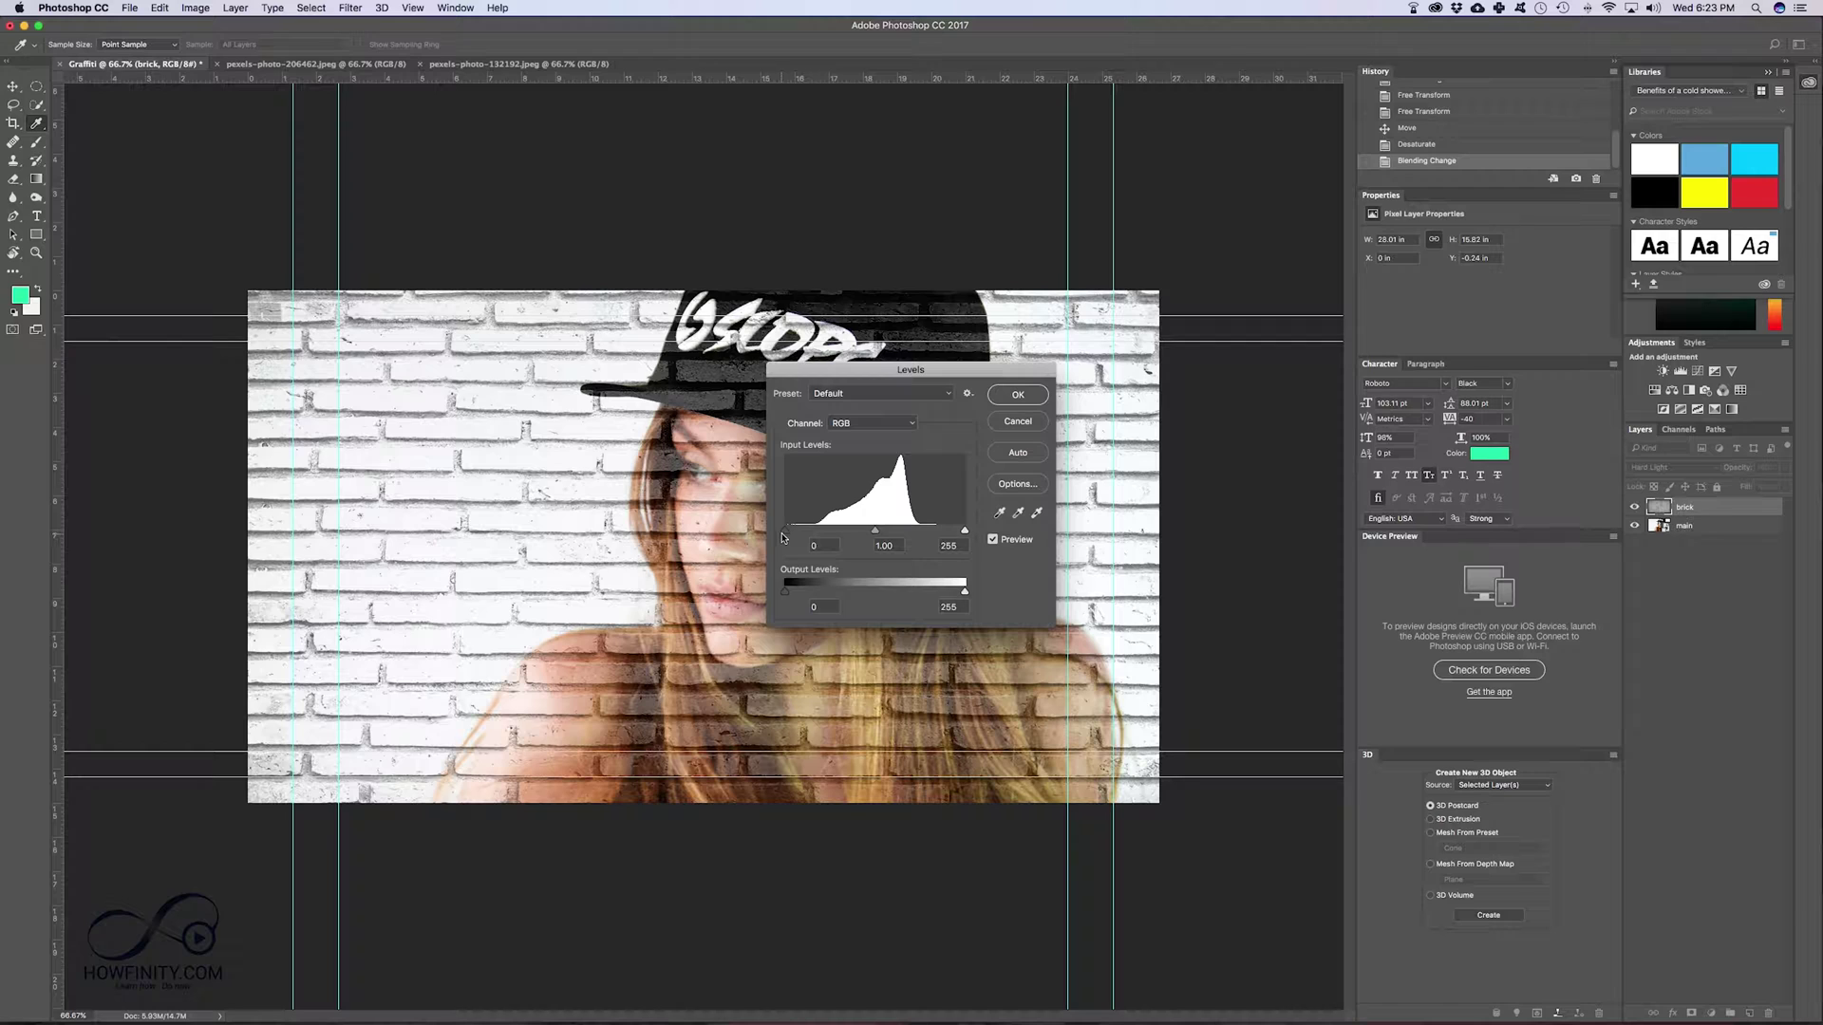
drag(786, 535, 816, 534)
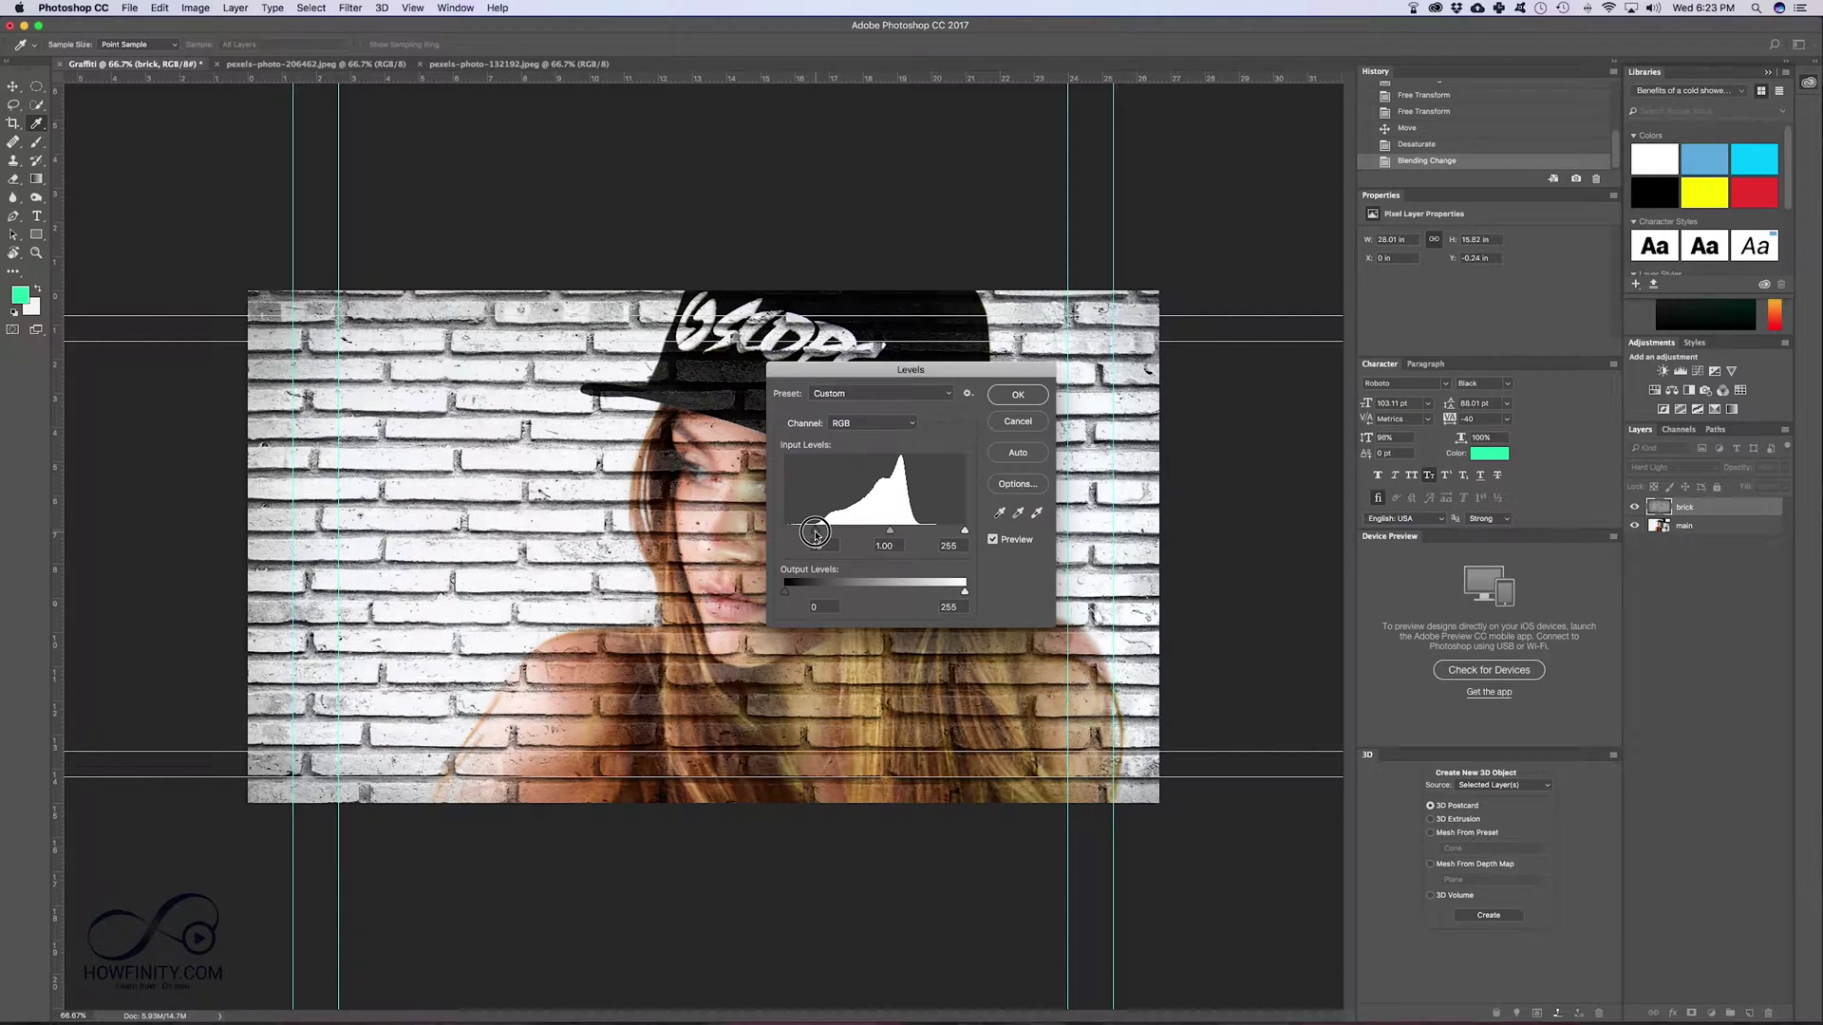
drag(965, 531, 935, 531)
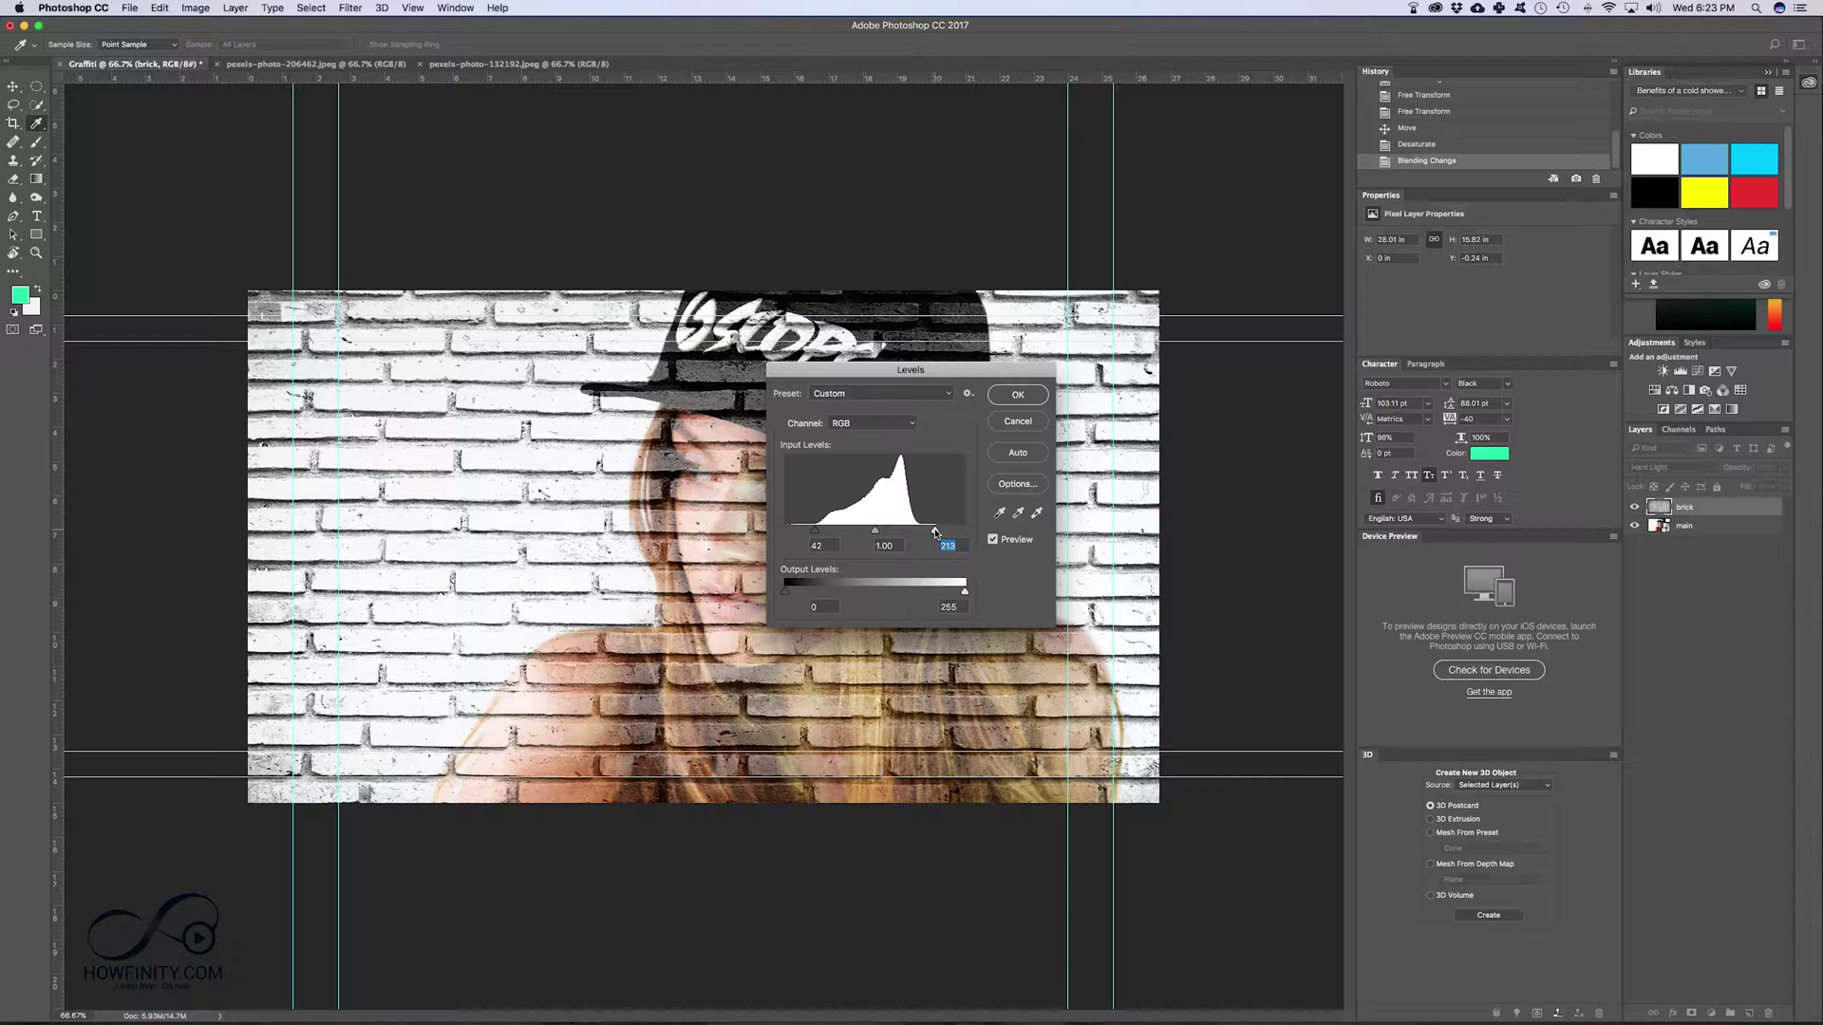
drag(935, 533, 942, 535)
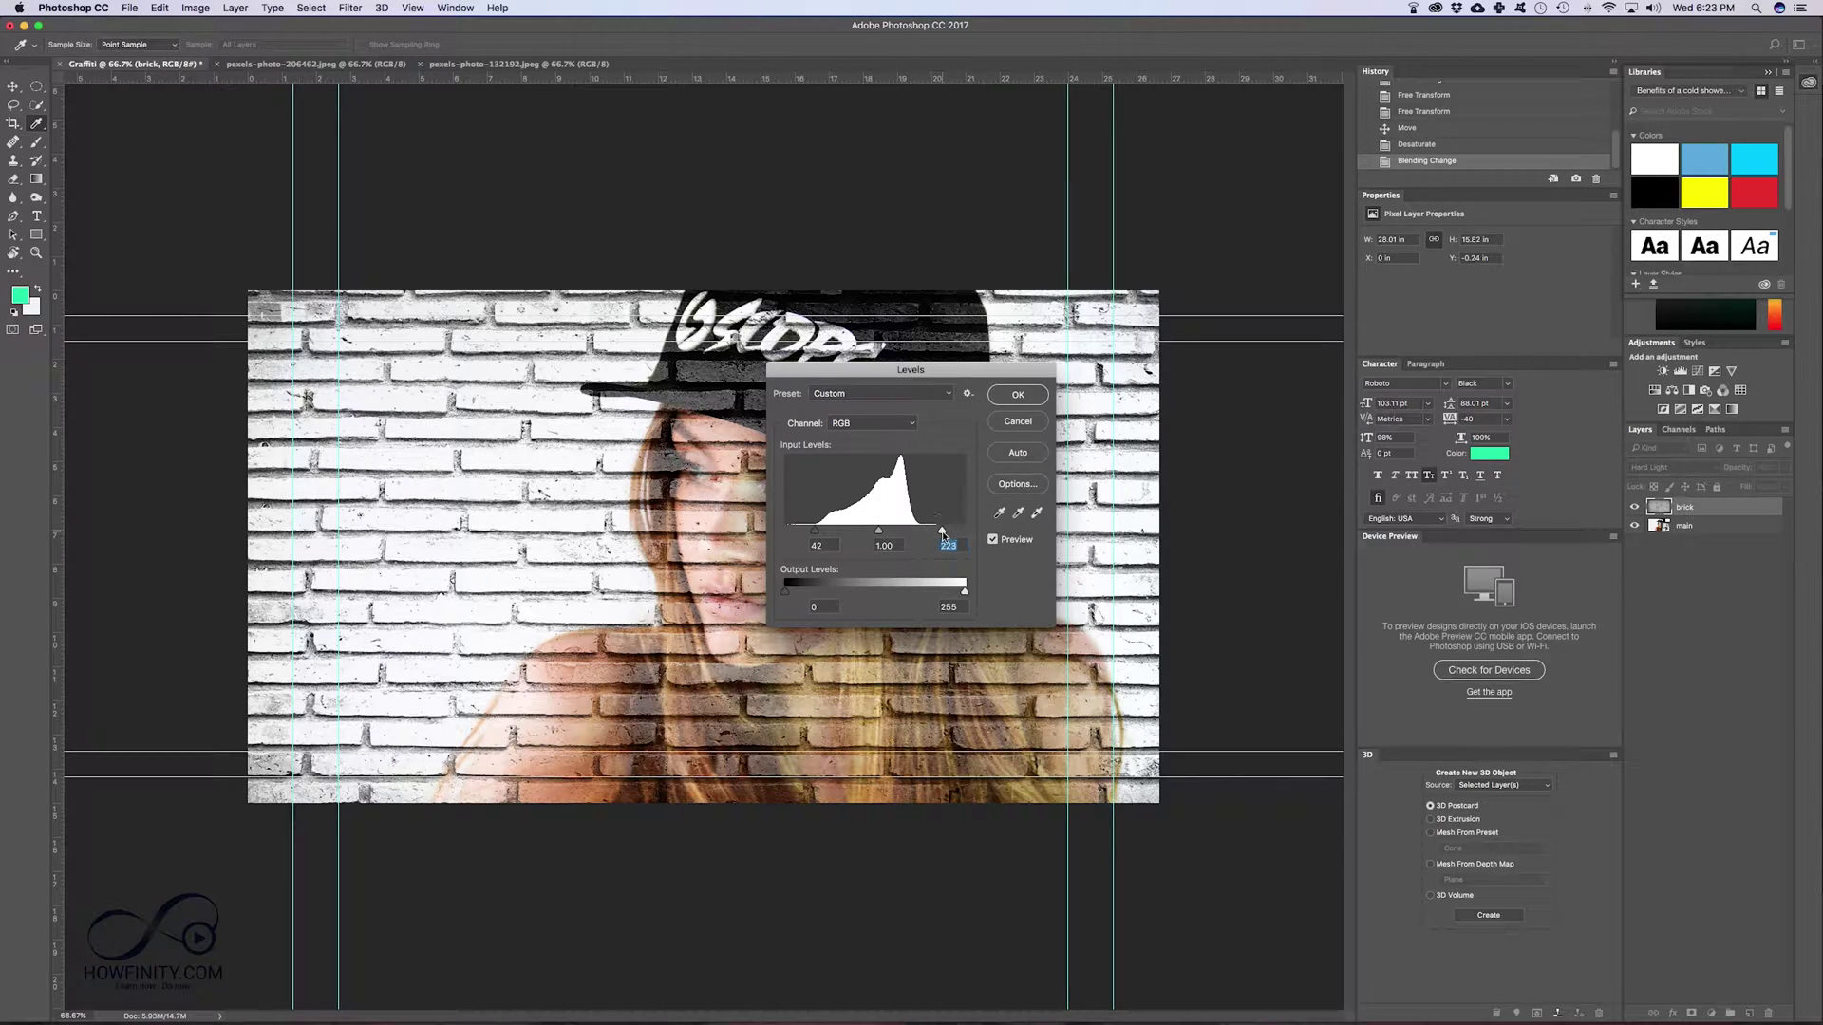
click(1017, 395)
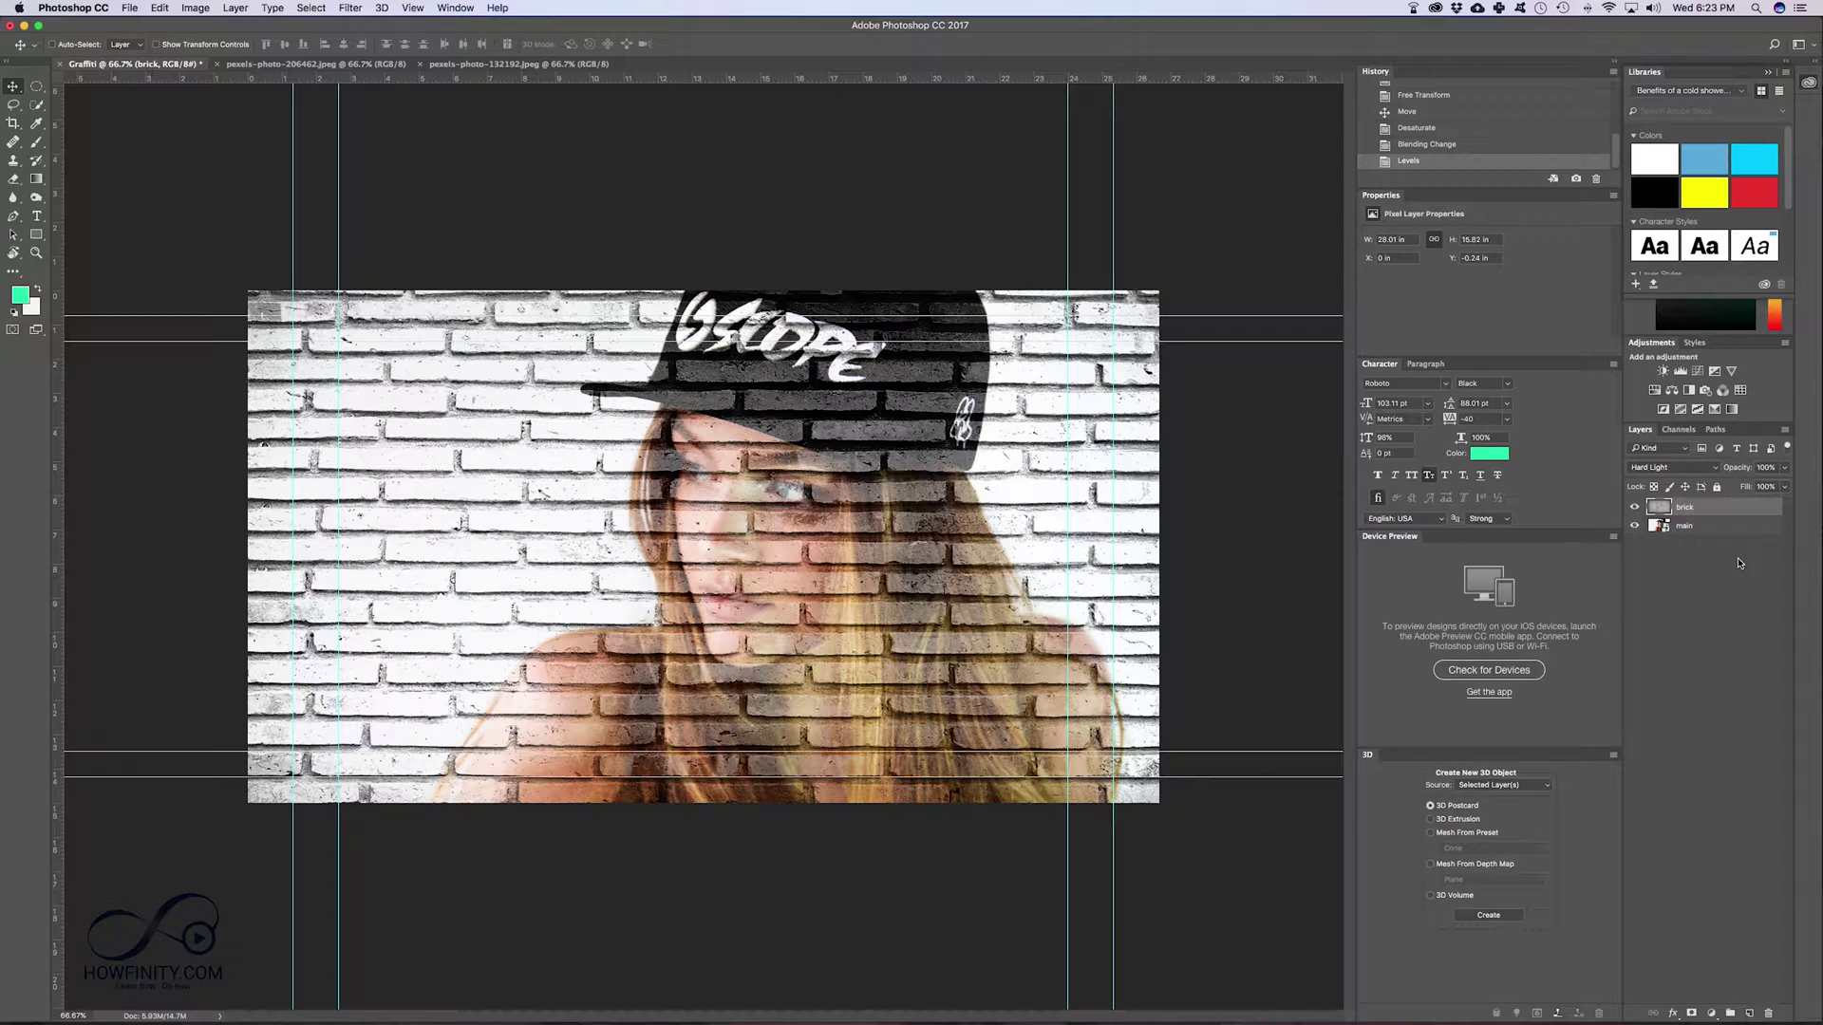
Step: Duplicate the main layer and move main copy above the brick layer
click(1681, 527)
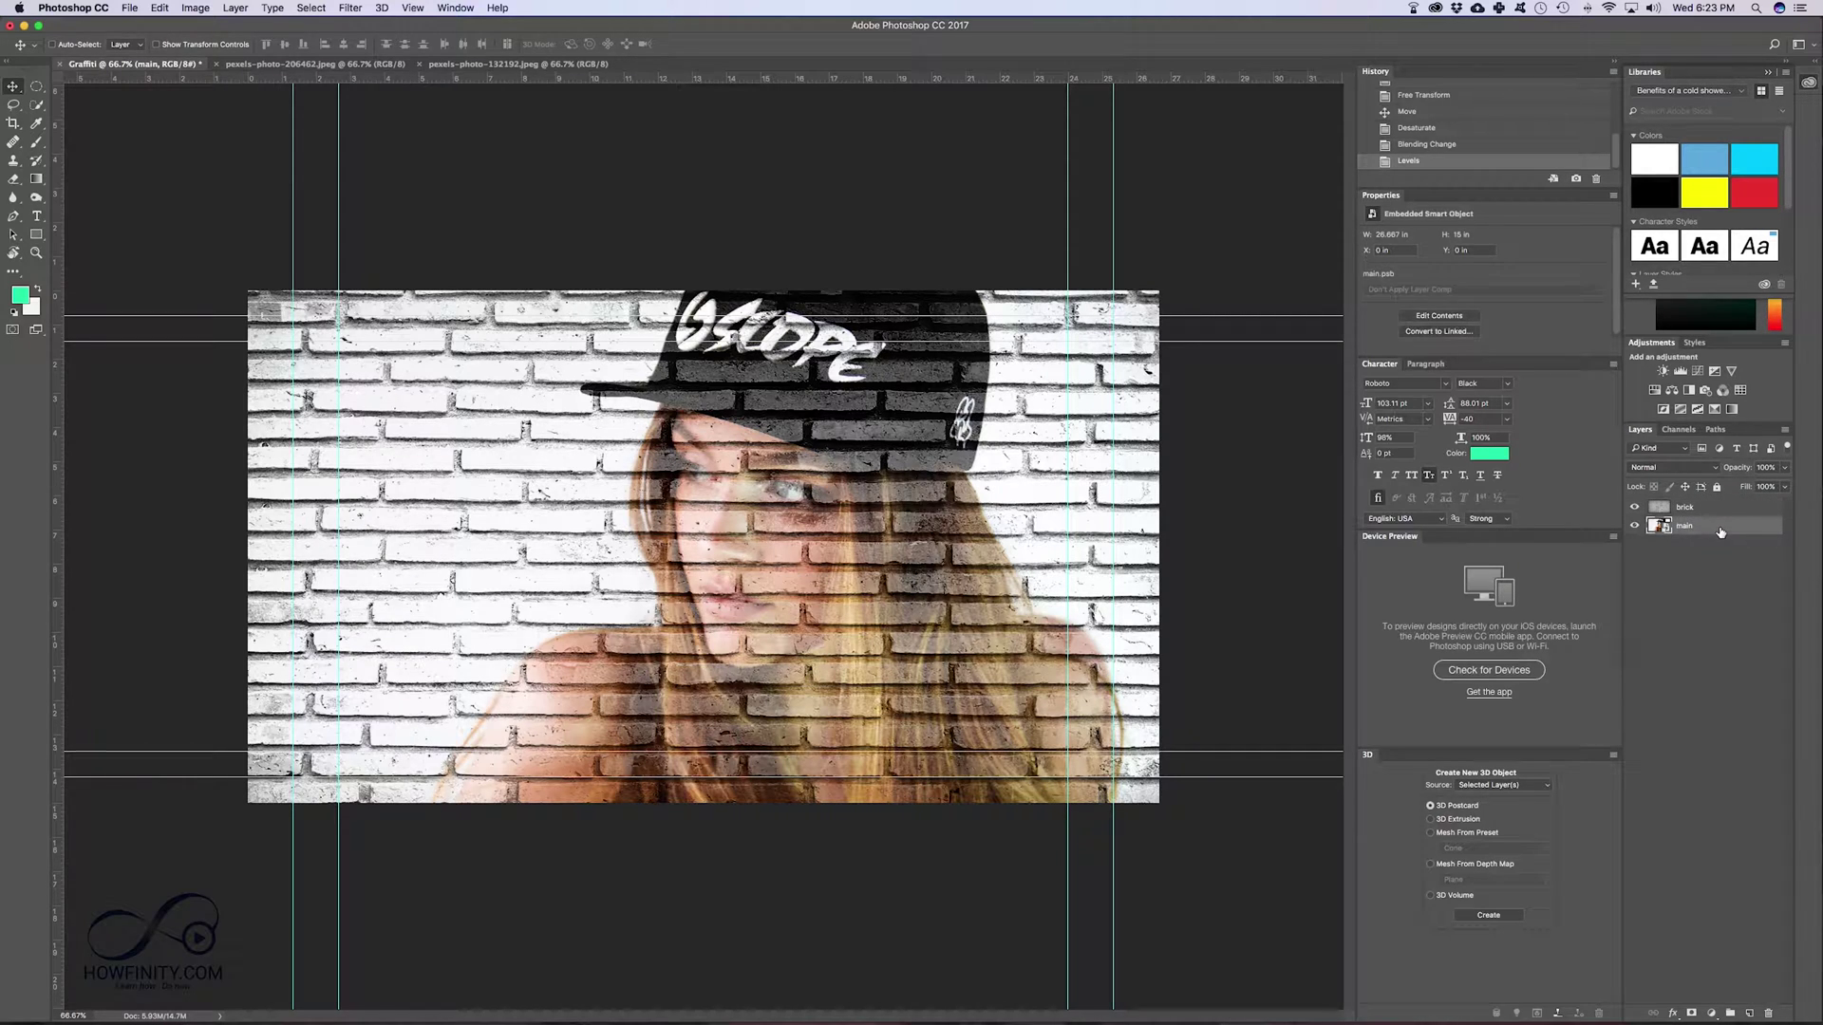
key(super+j)
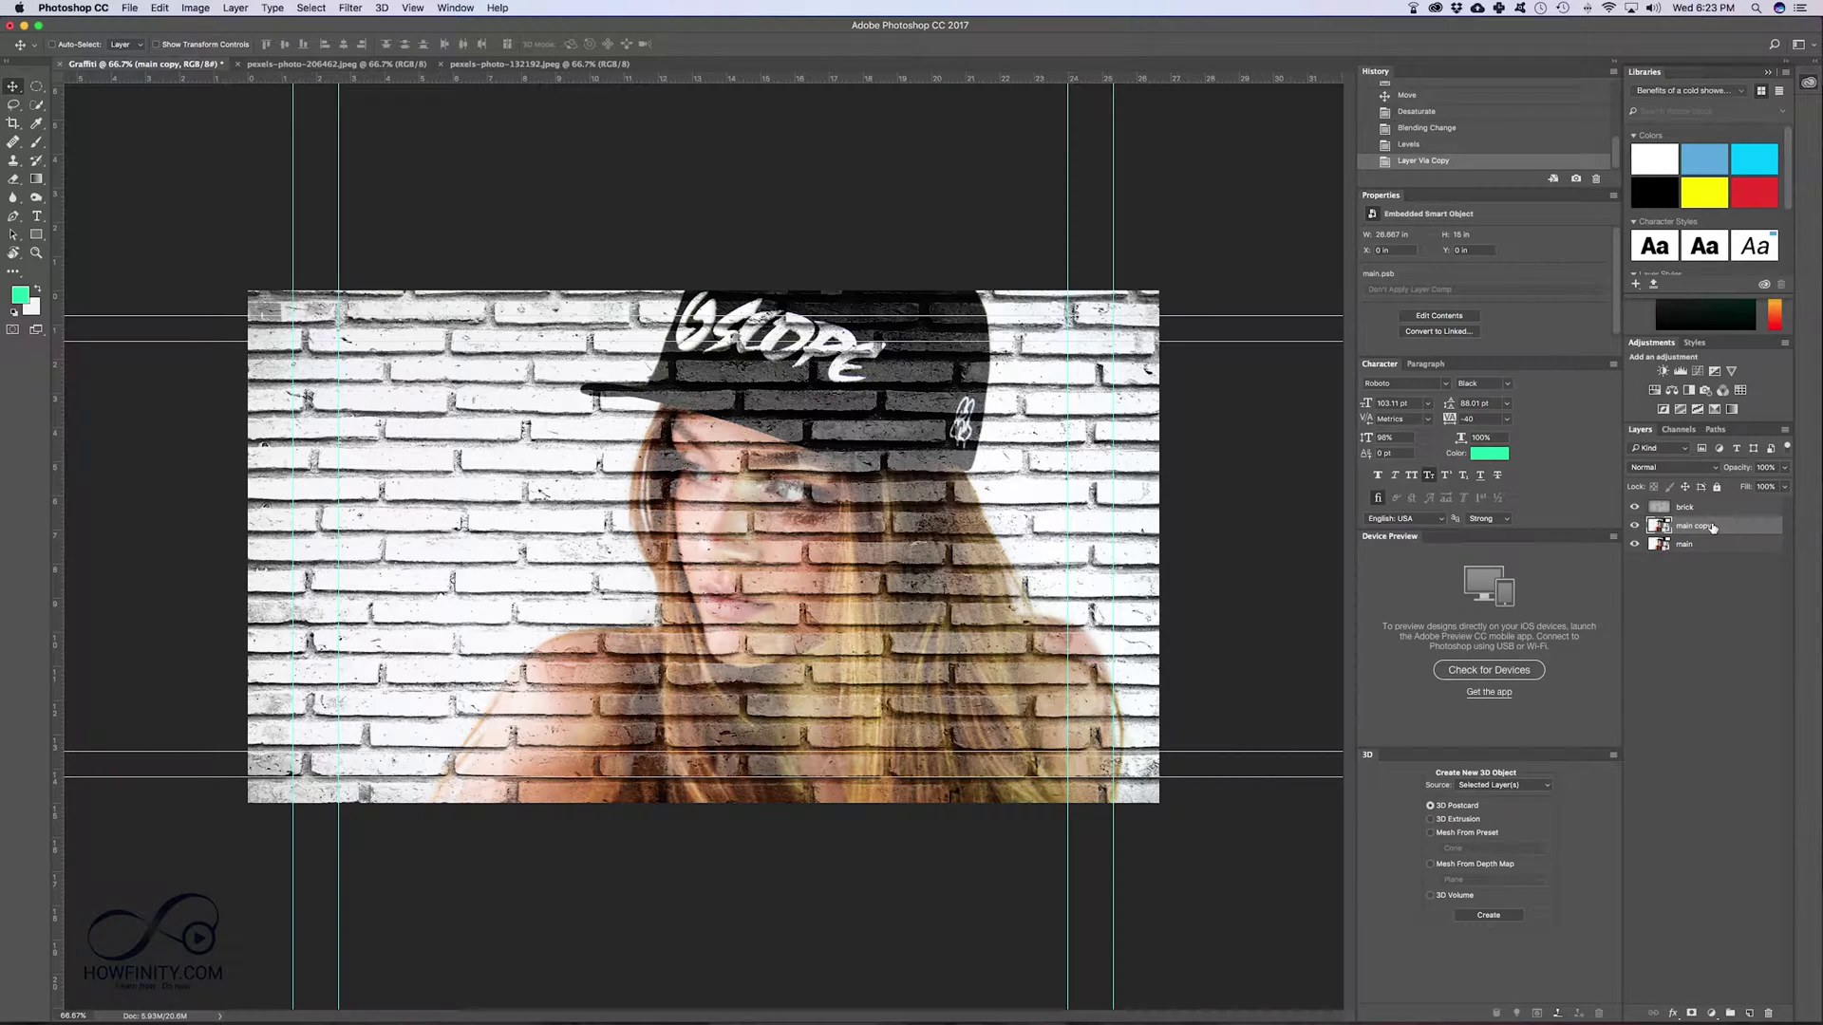
drag(1714, 528, 1711, 505)
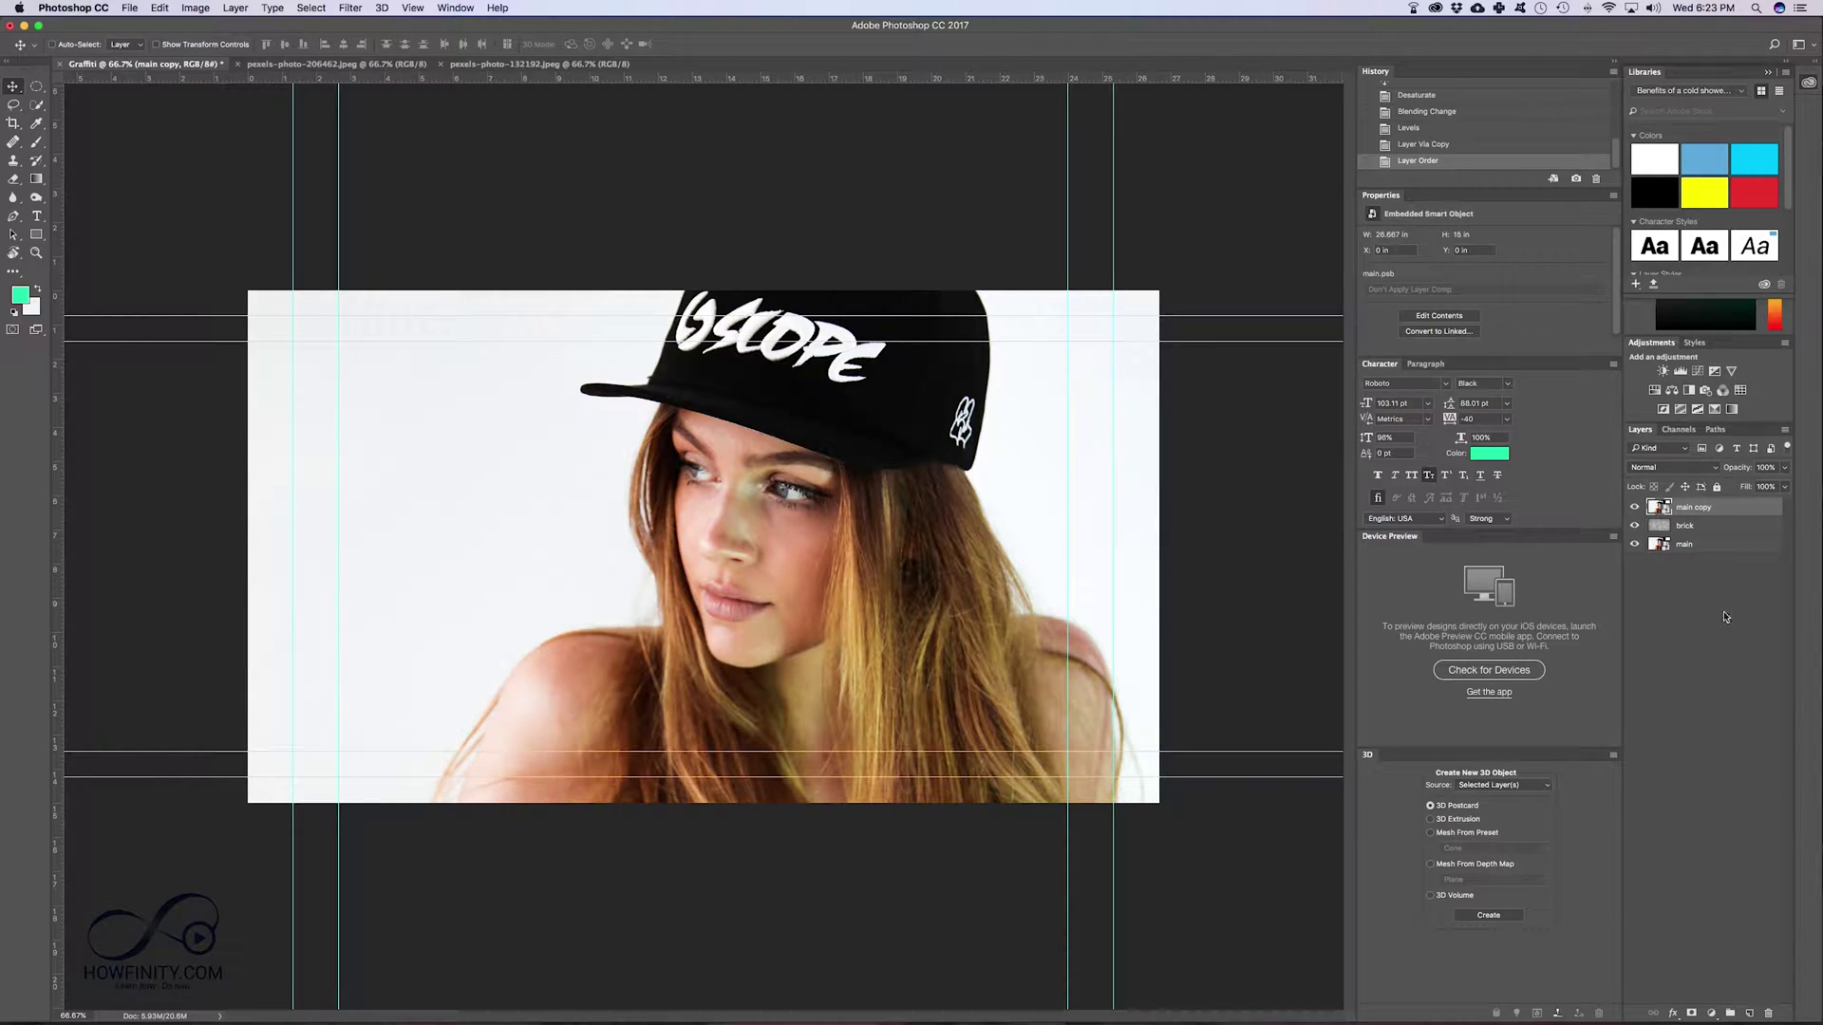
Step: Enable 'Show all Filter Gallery groups and names' in the Plug-ins preferences
click(76, 9)
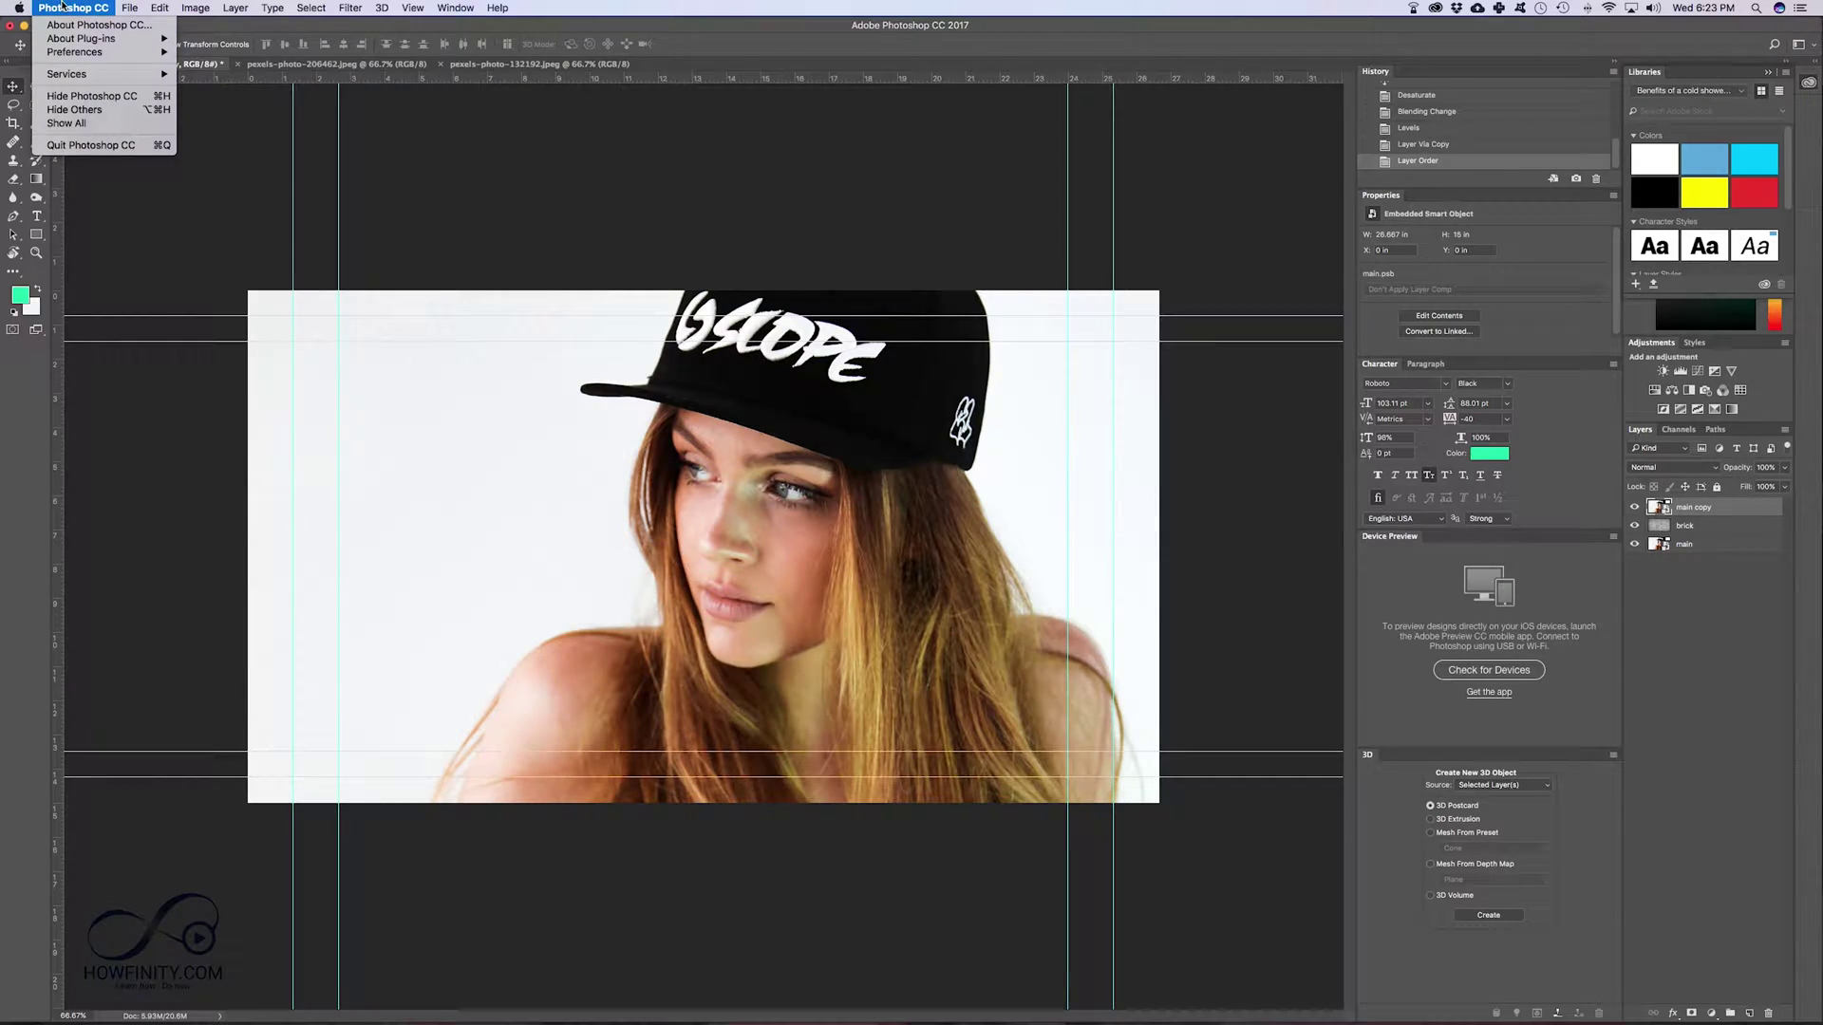
mouse_move(74, 54)
mouse_move(161, 7)
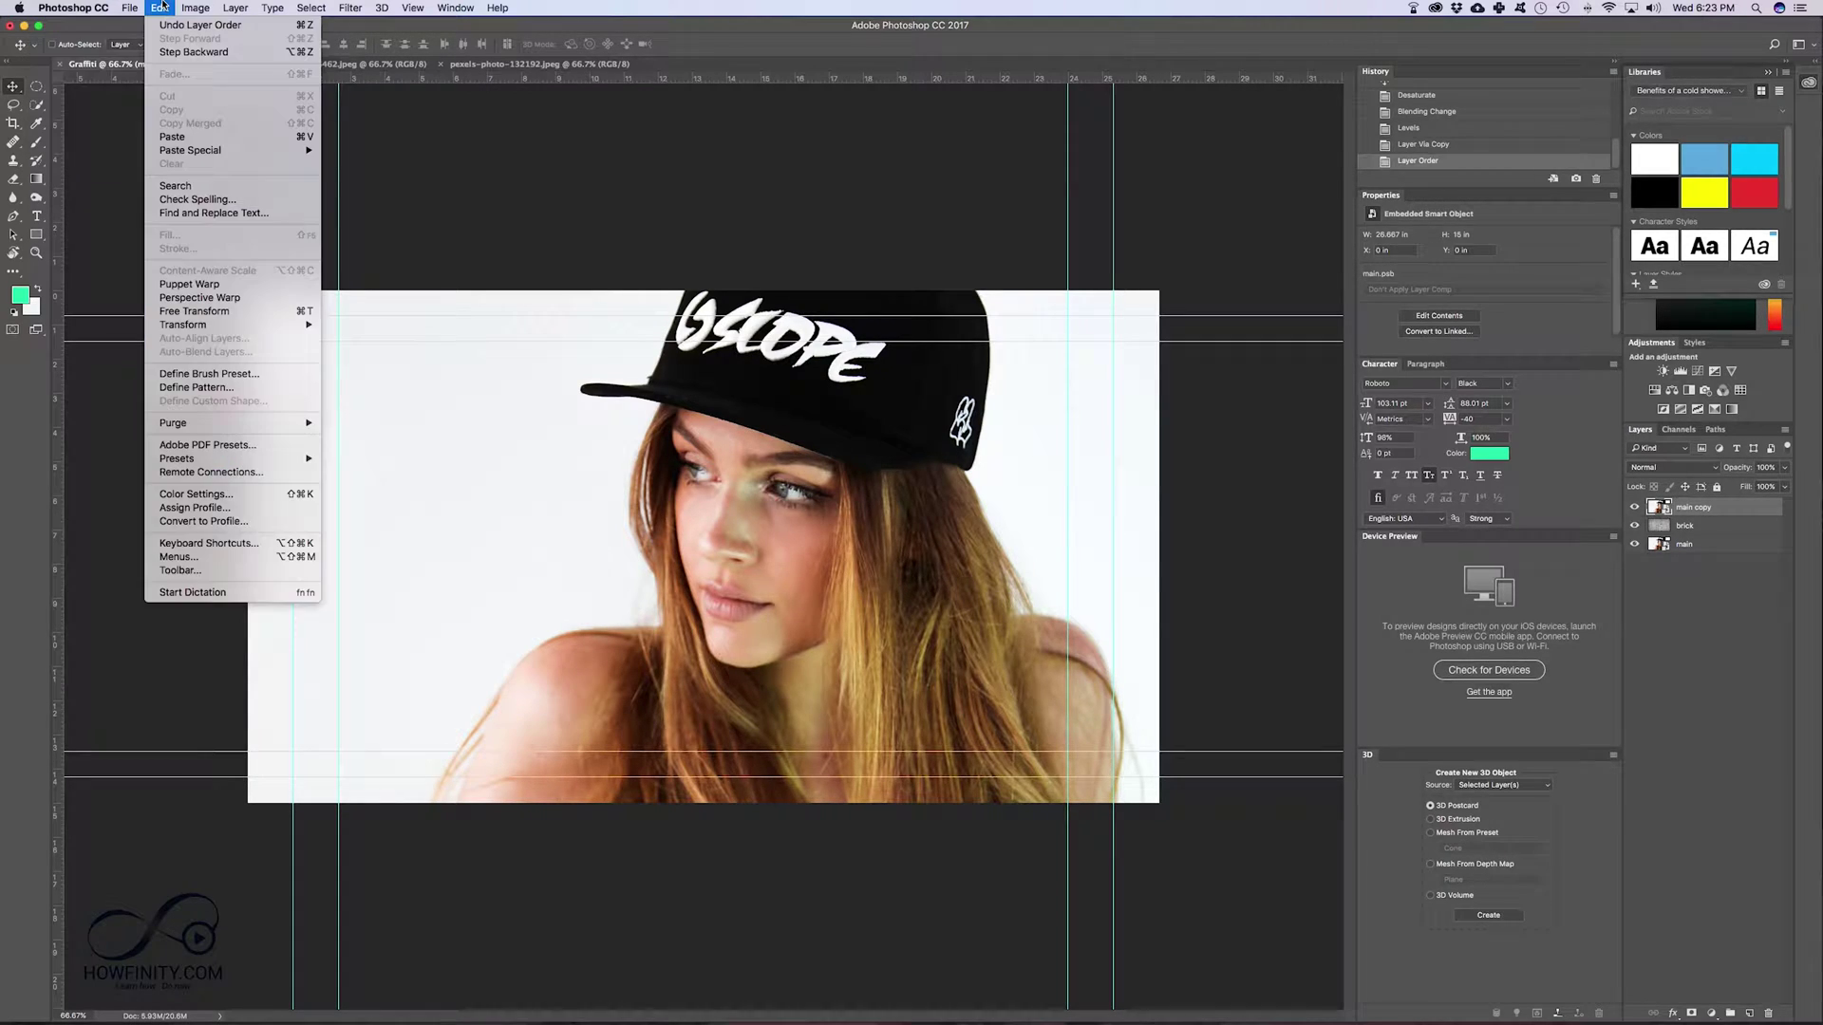
mouse_move(76, 7)
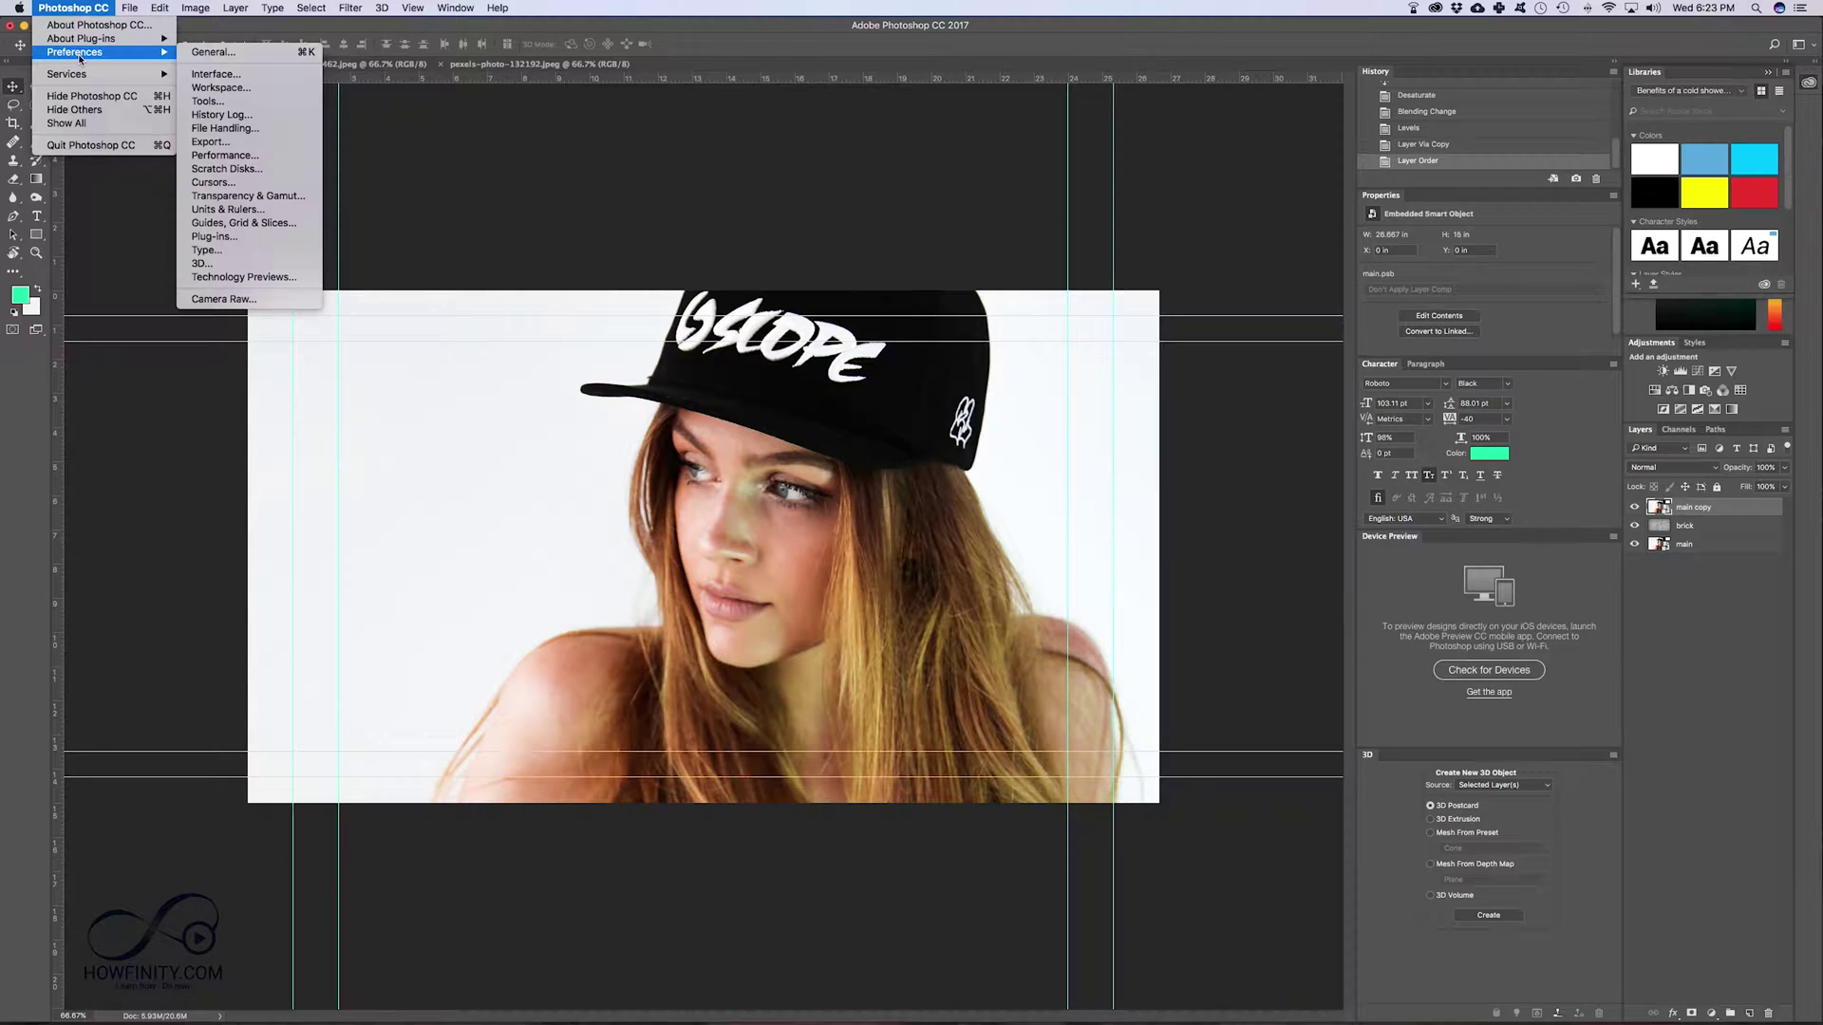
click(214, 237)
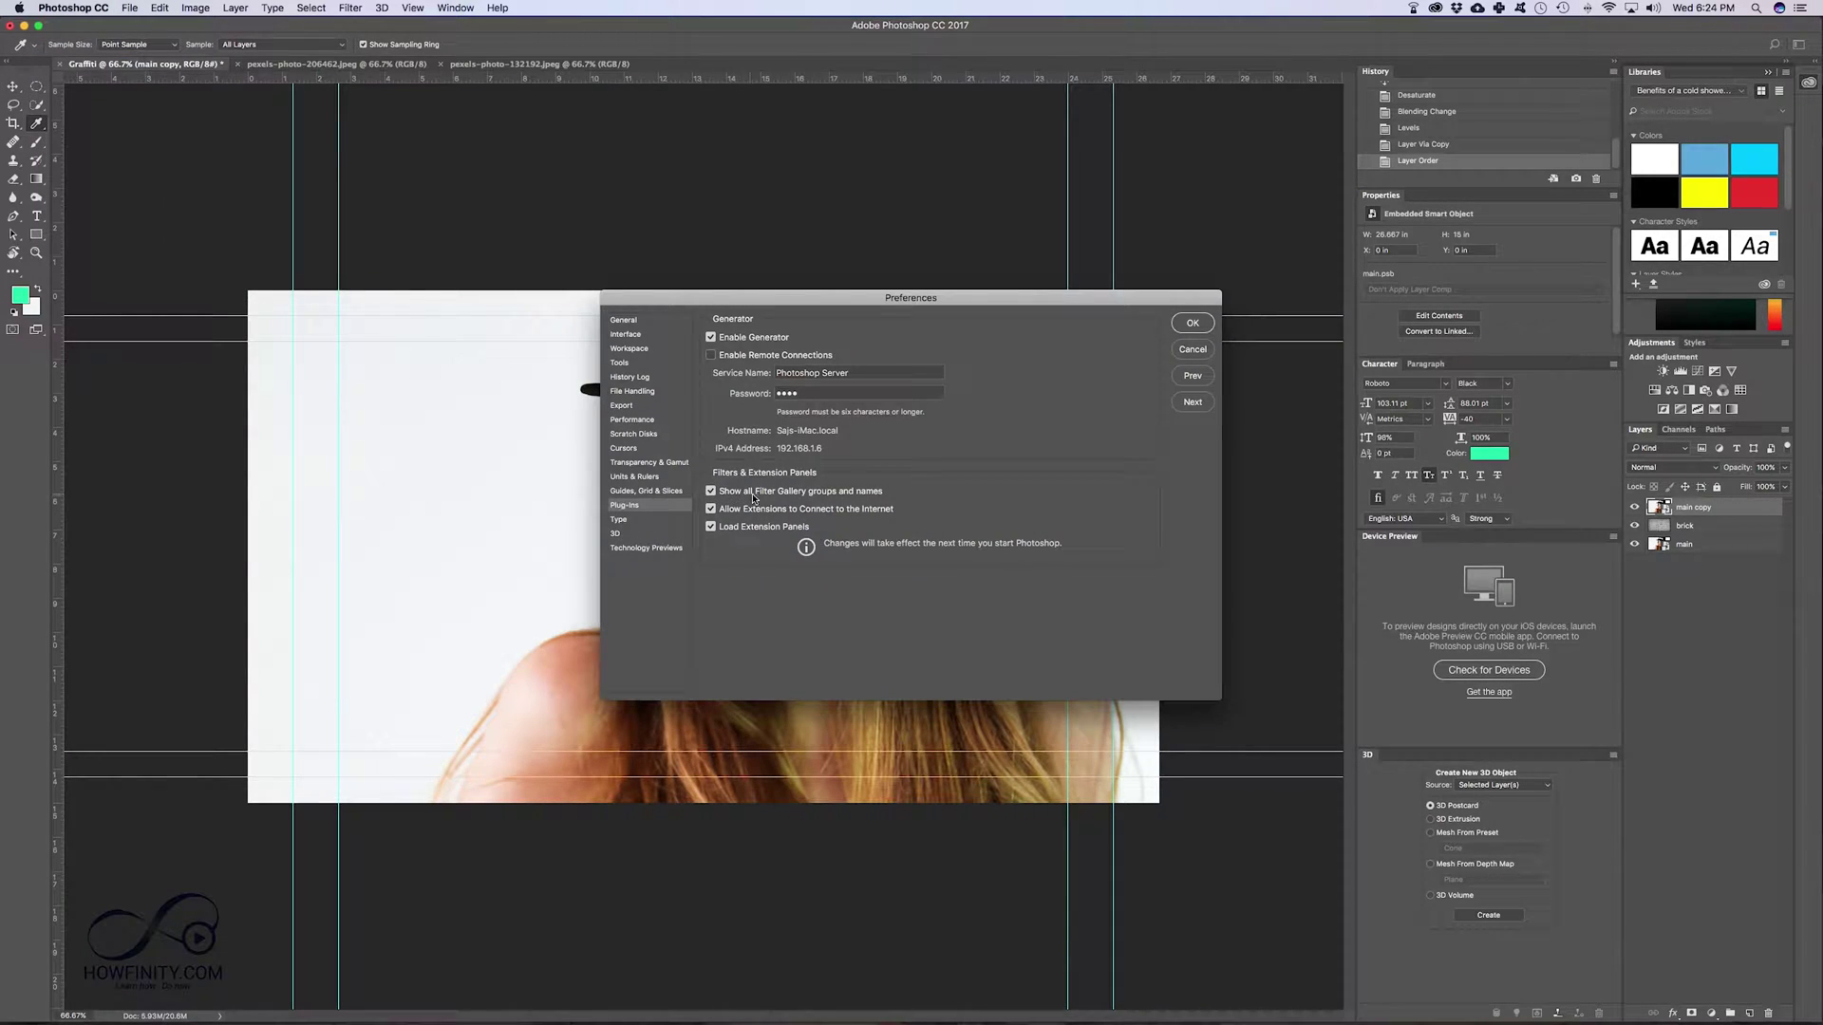
click(712, 494)
click(1193, 324)
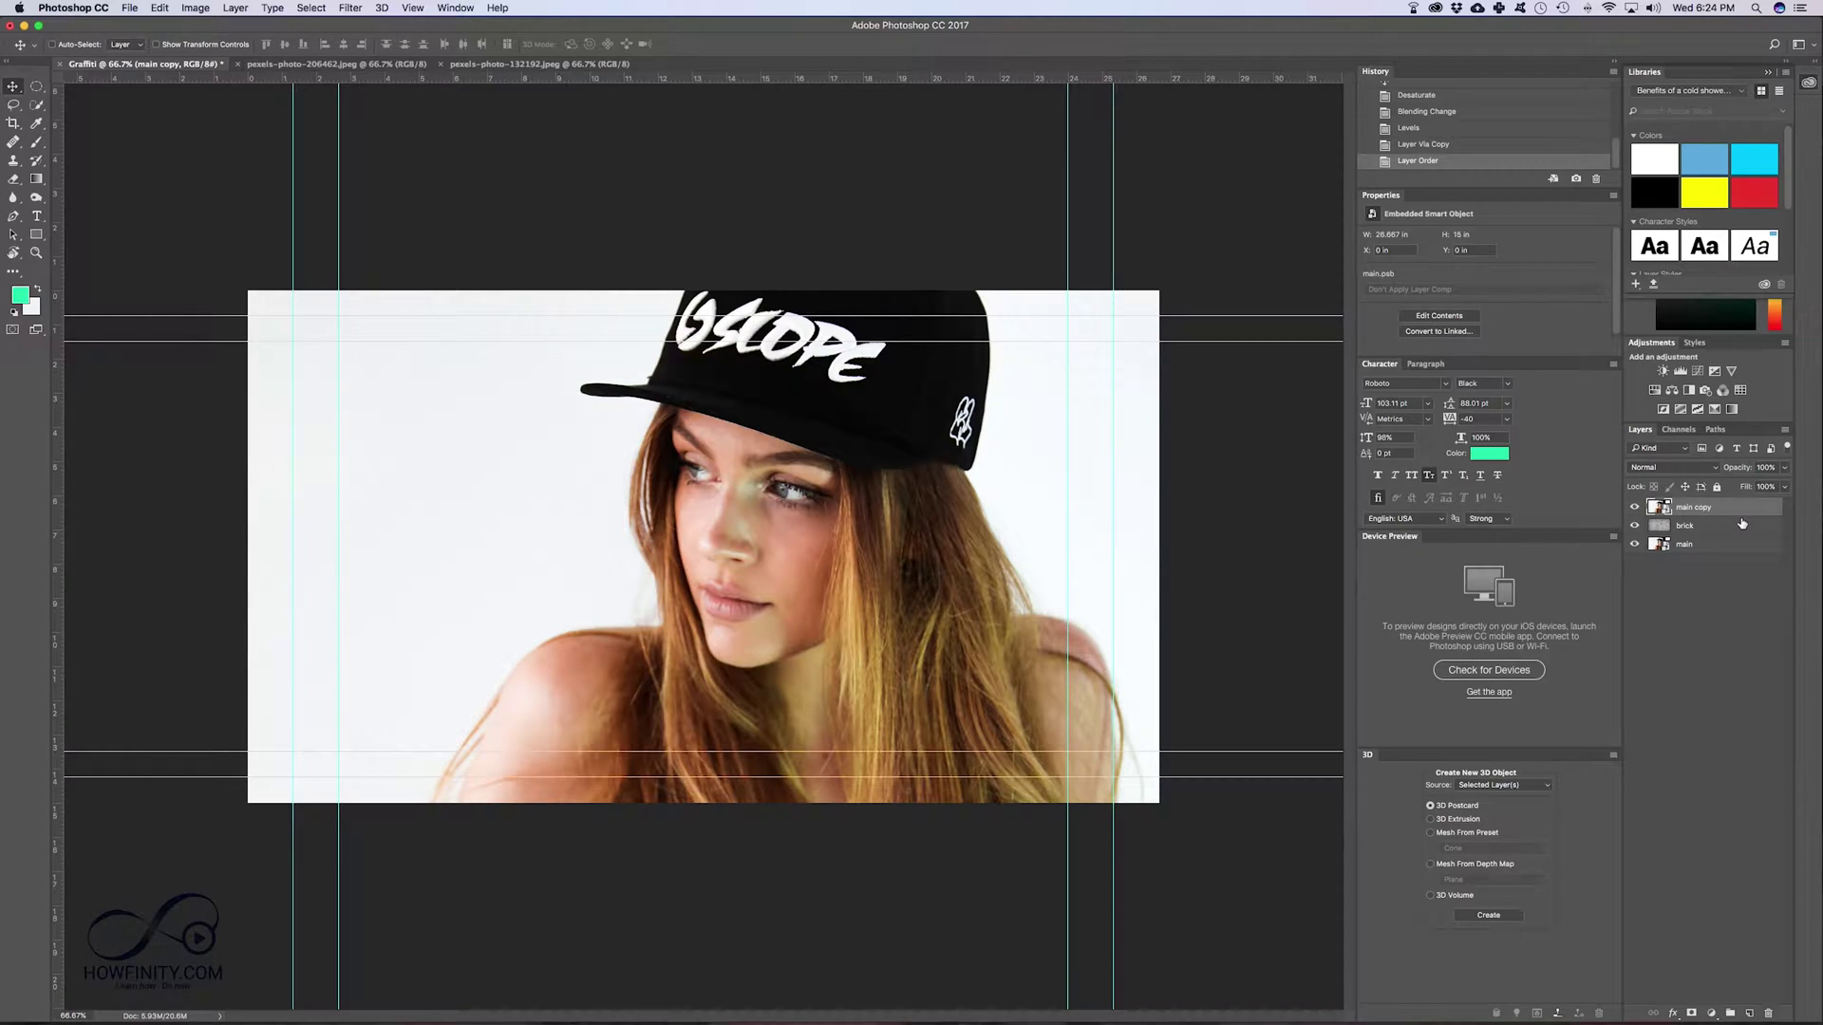
Step: Apply a Dry Brush smart filter (size 8, detail 8, texture 1) to the main copy layer
click(349, 8)
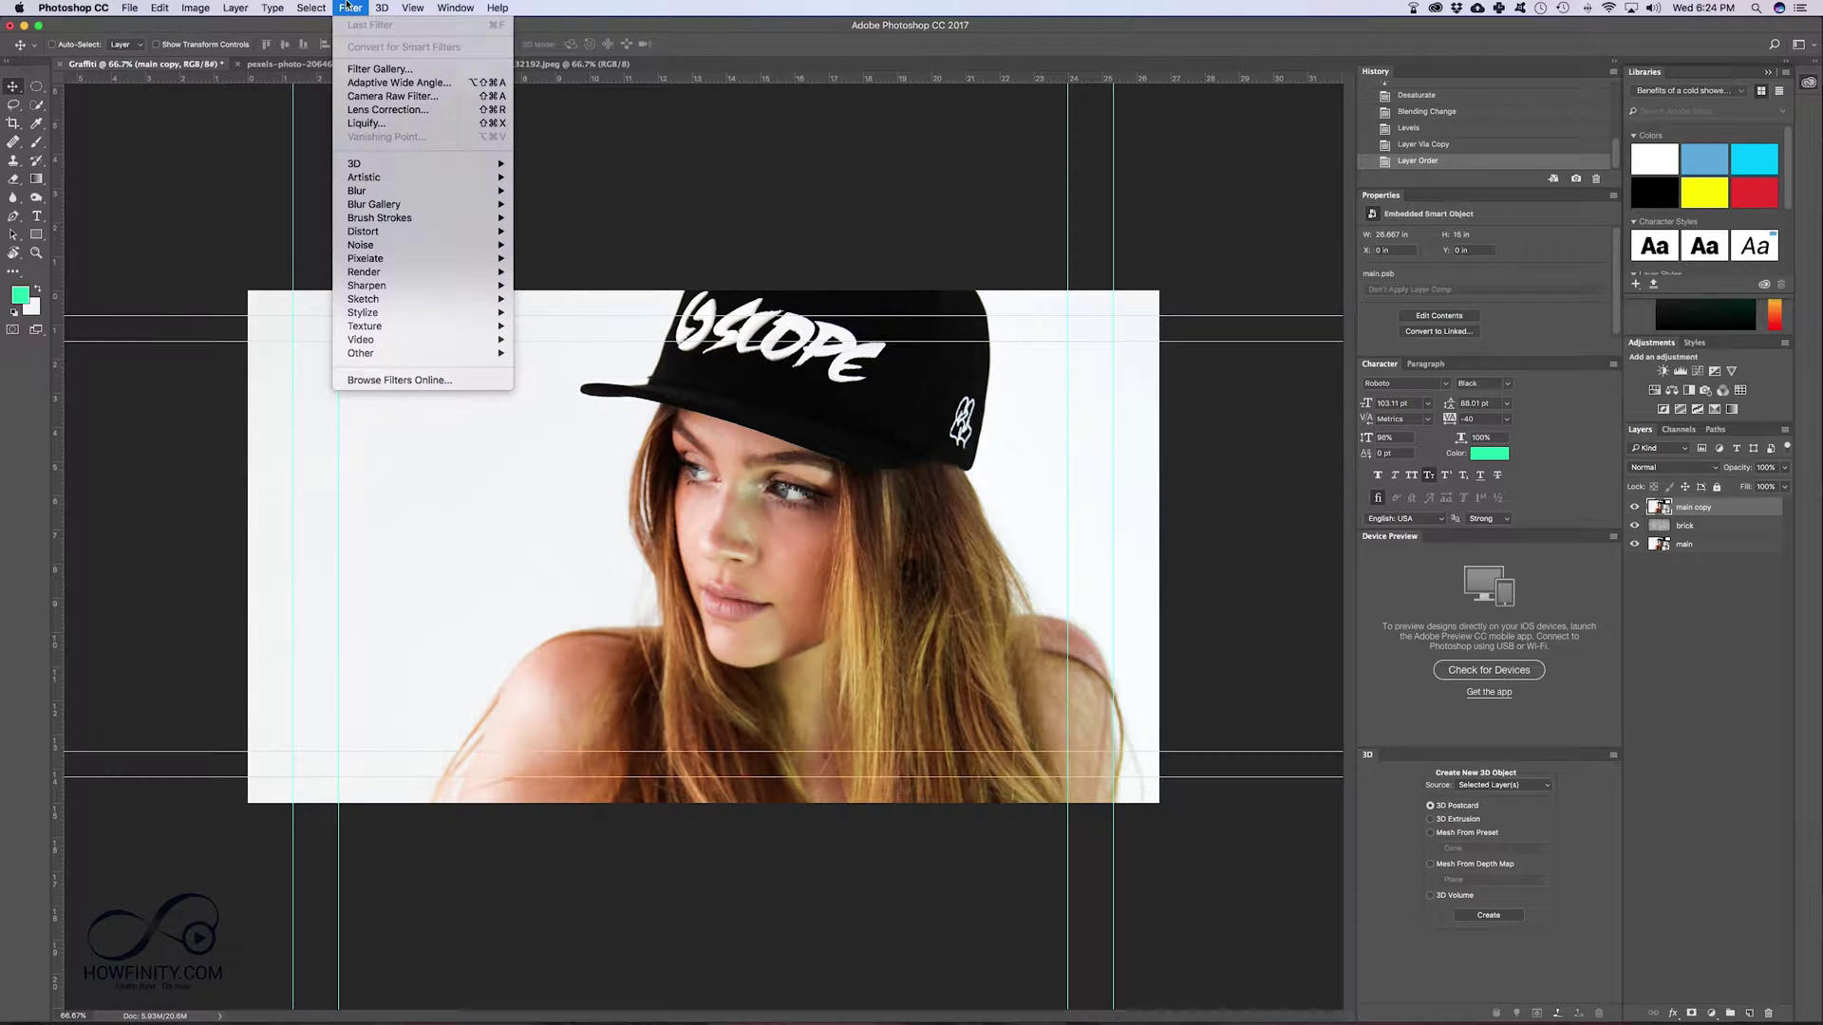
mouse_move(425, 179)
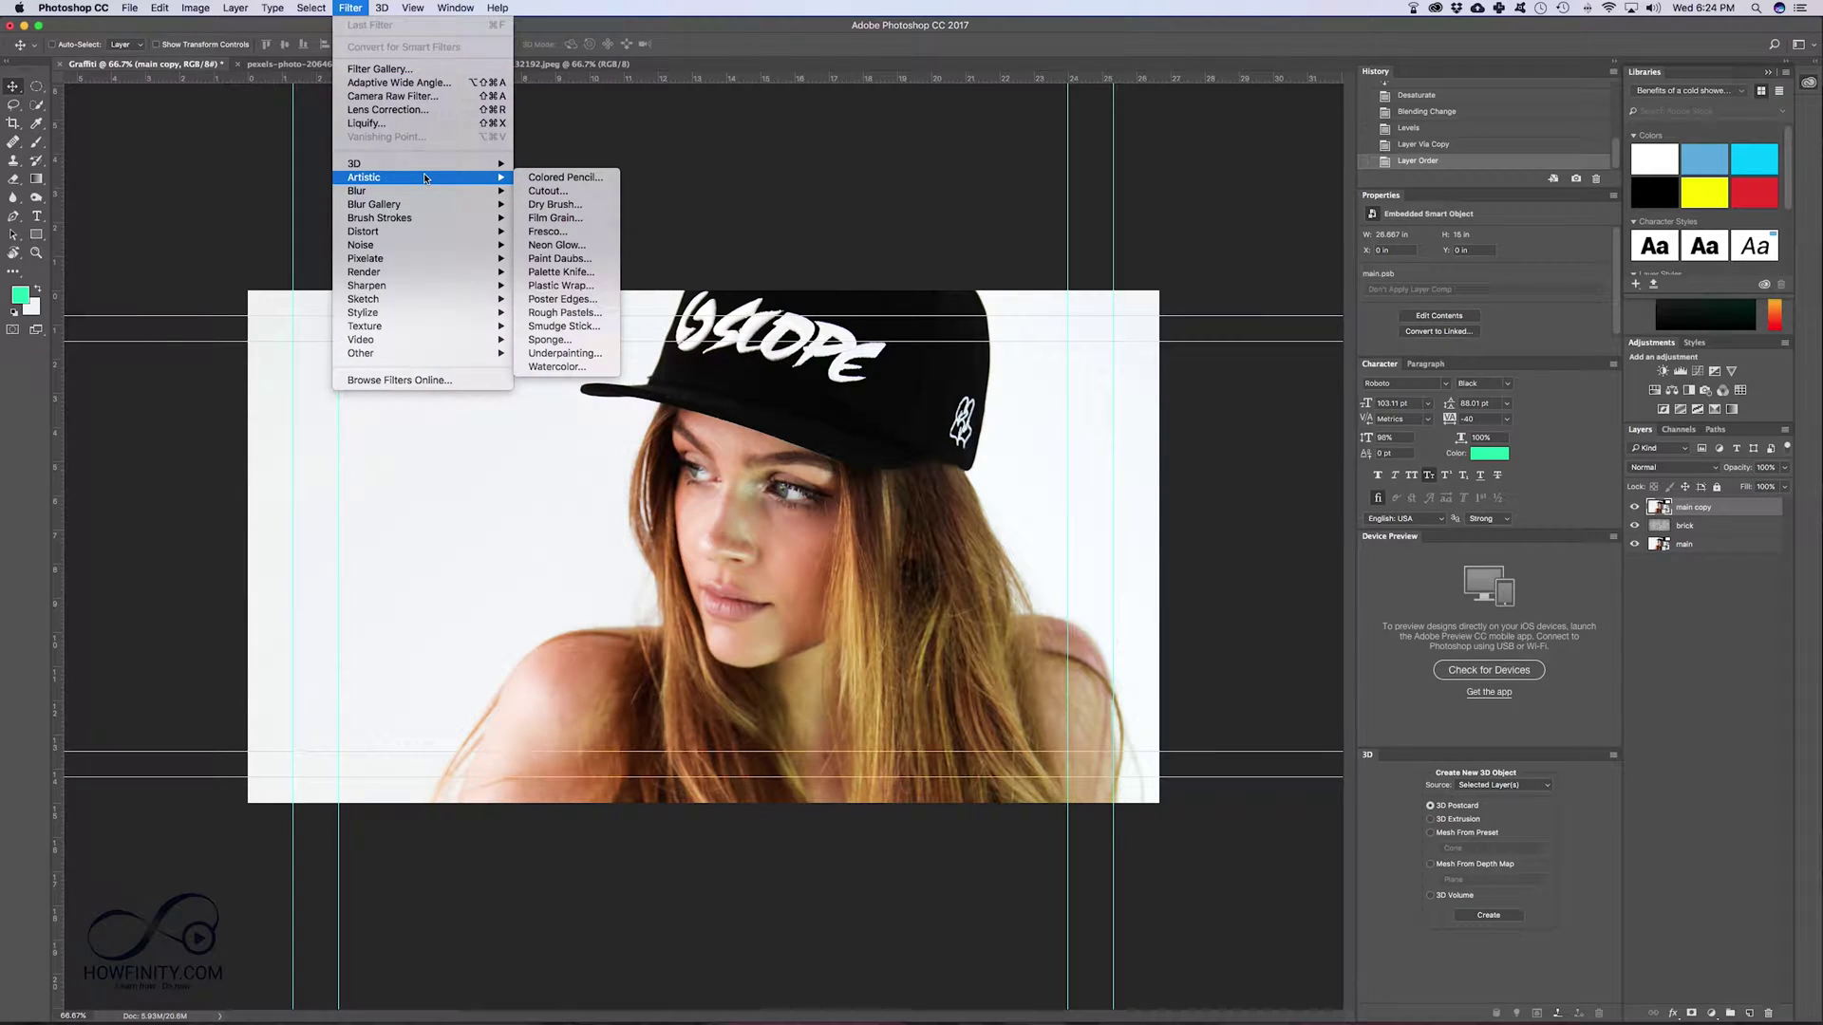
click(555, 204)
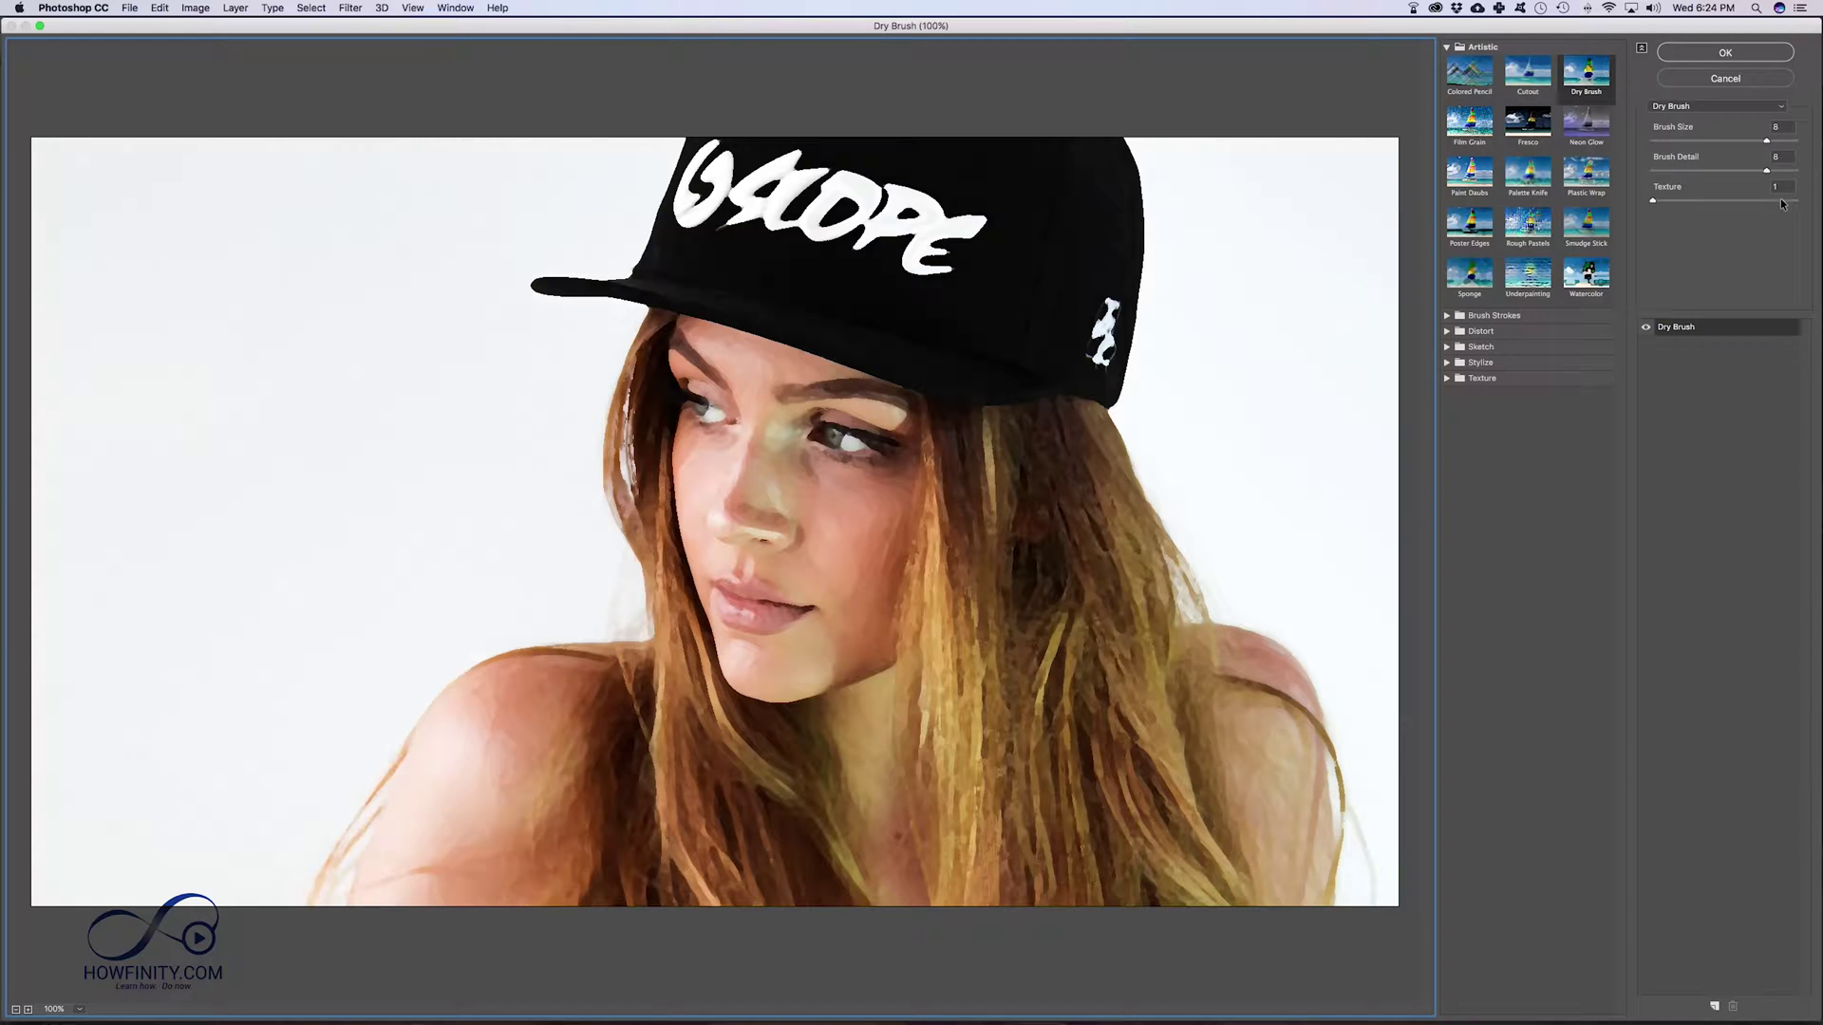
click(1709, 53)
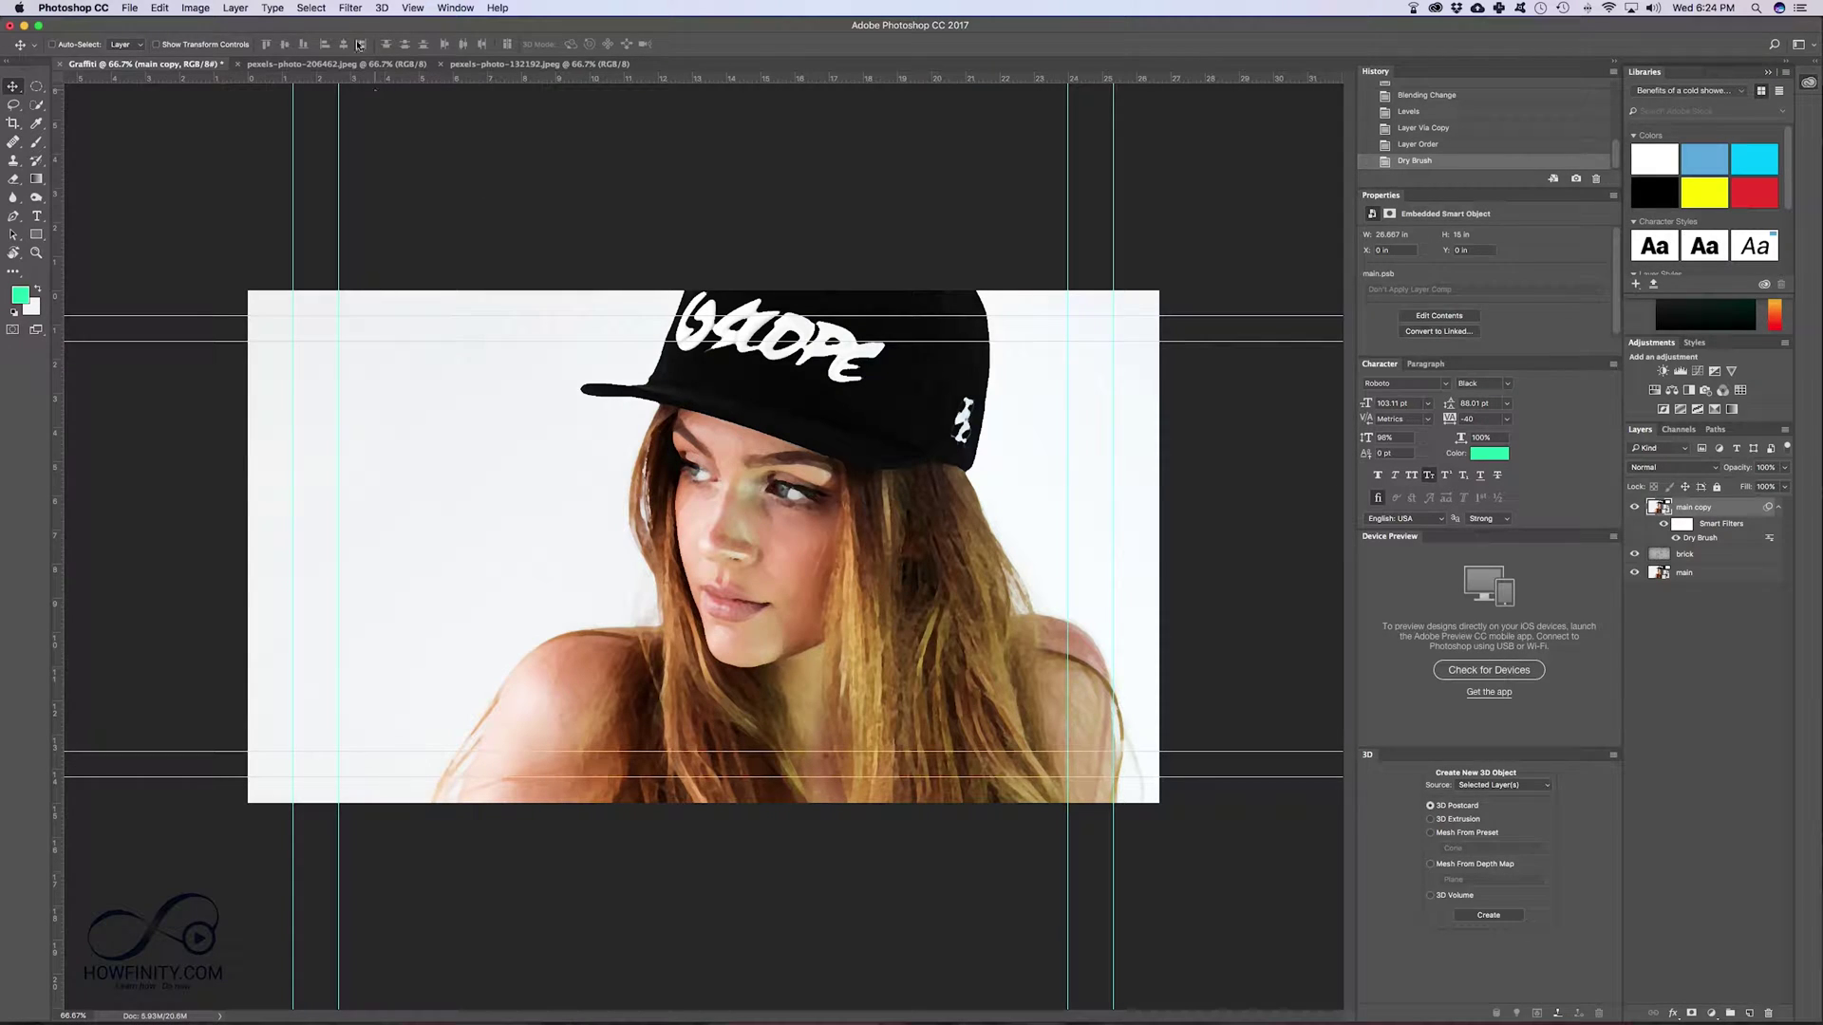
Step: Add a Colored Pencil smart filter (width 4, pressure 8, Paper Brightness 50) to the portrait copy
click(347, 8)
mouse_move(389, 178)
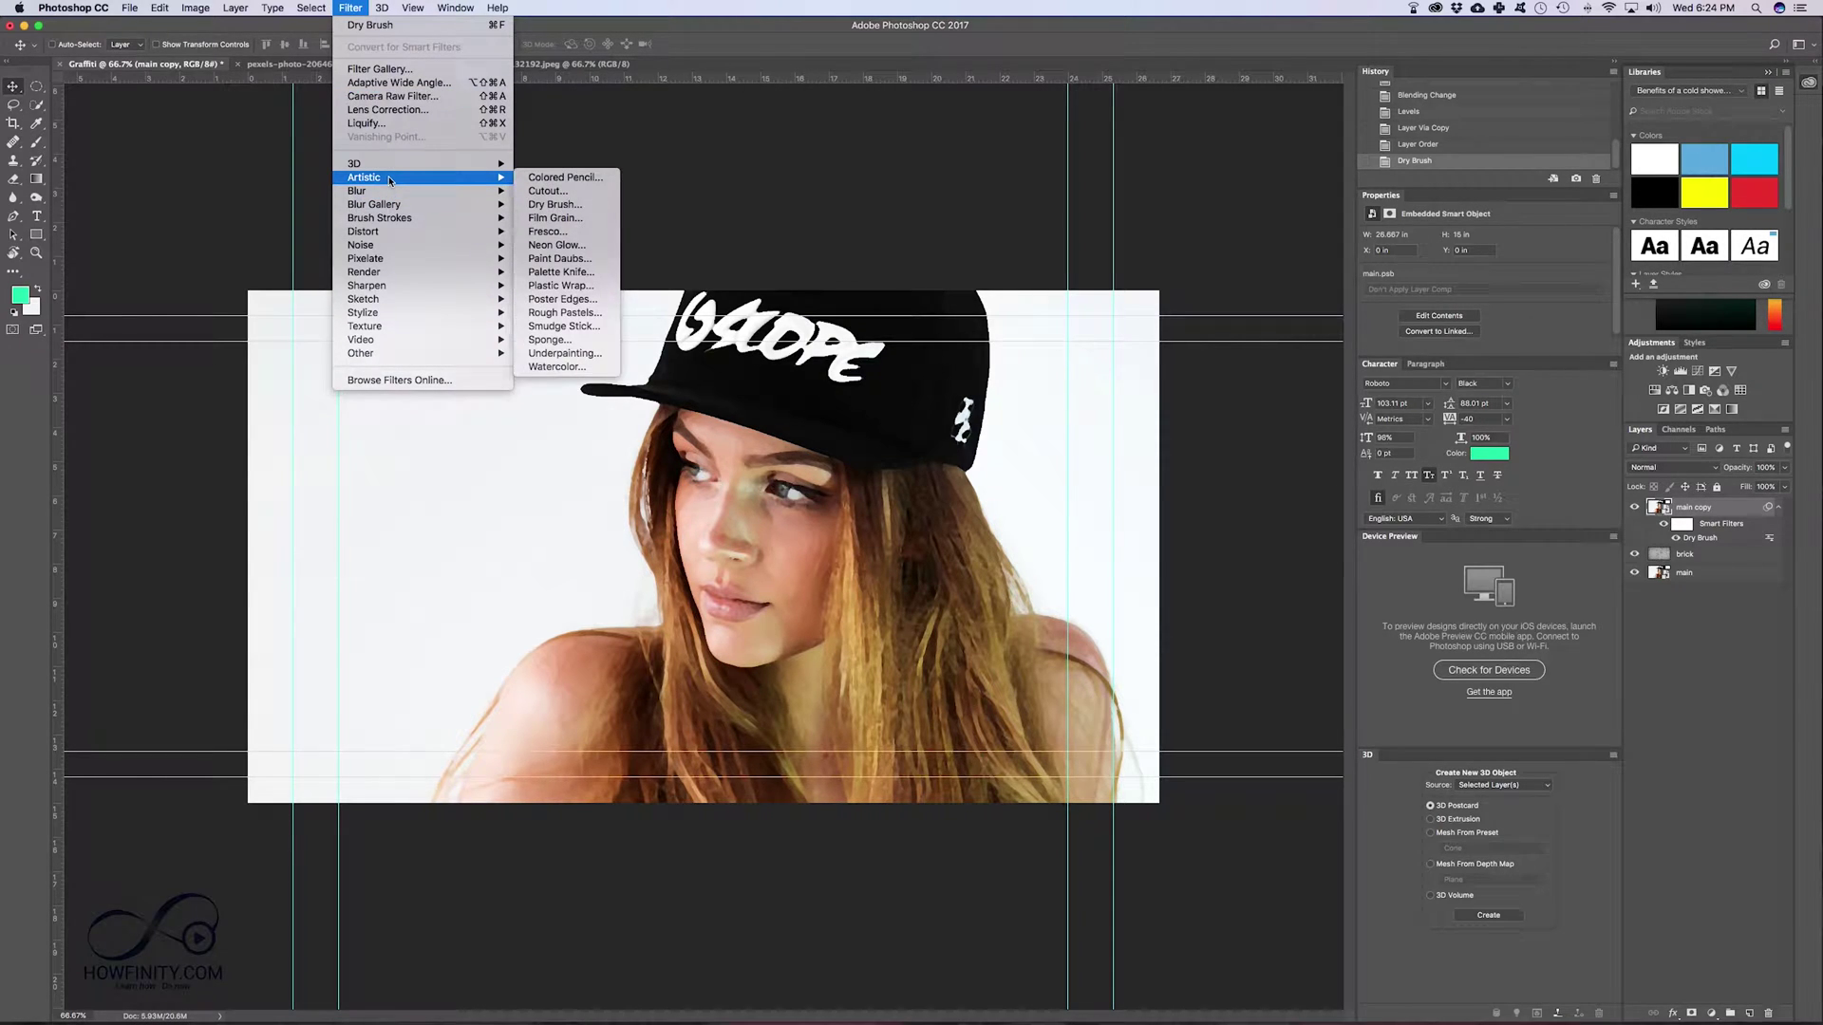
click(561, 178)
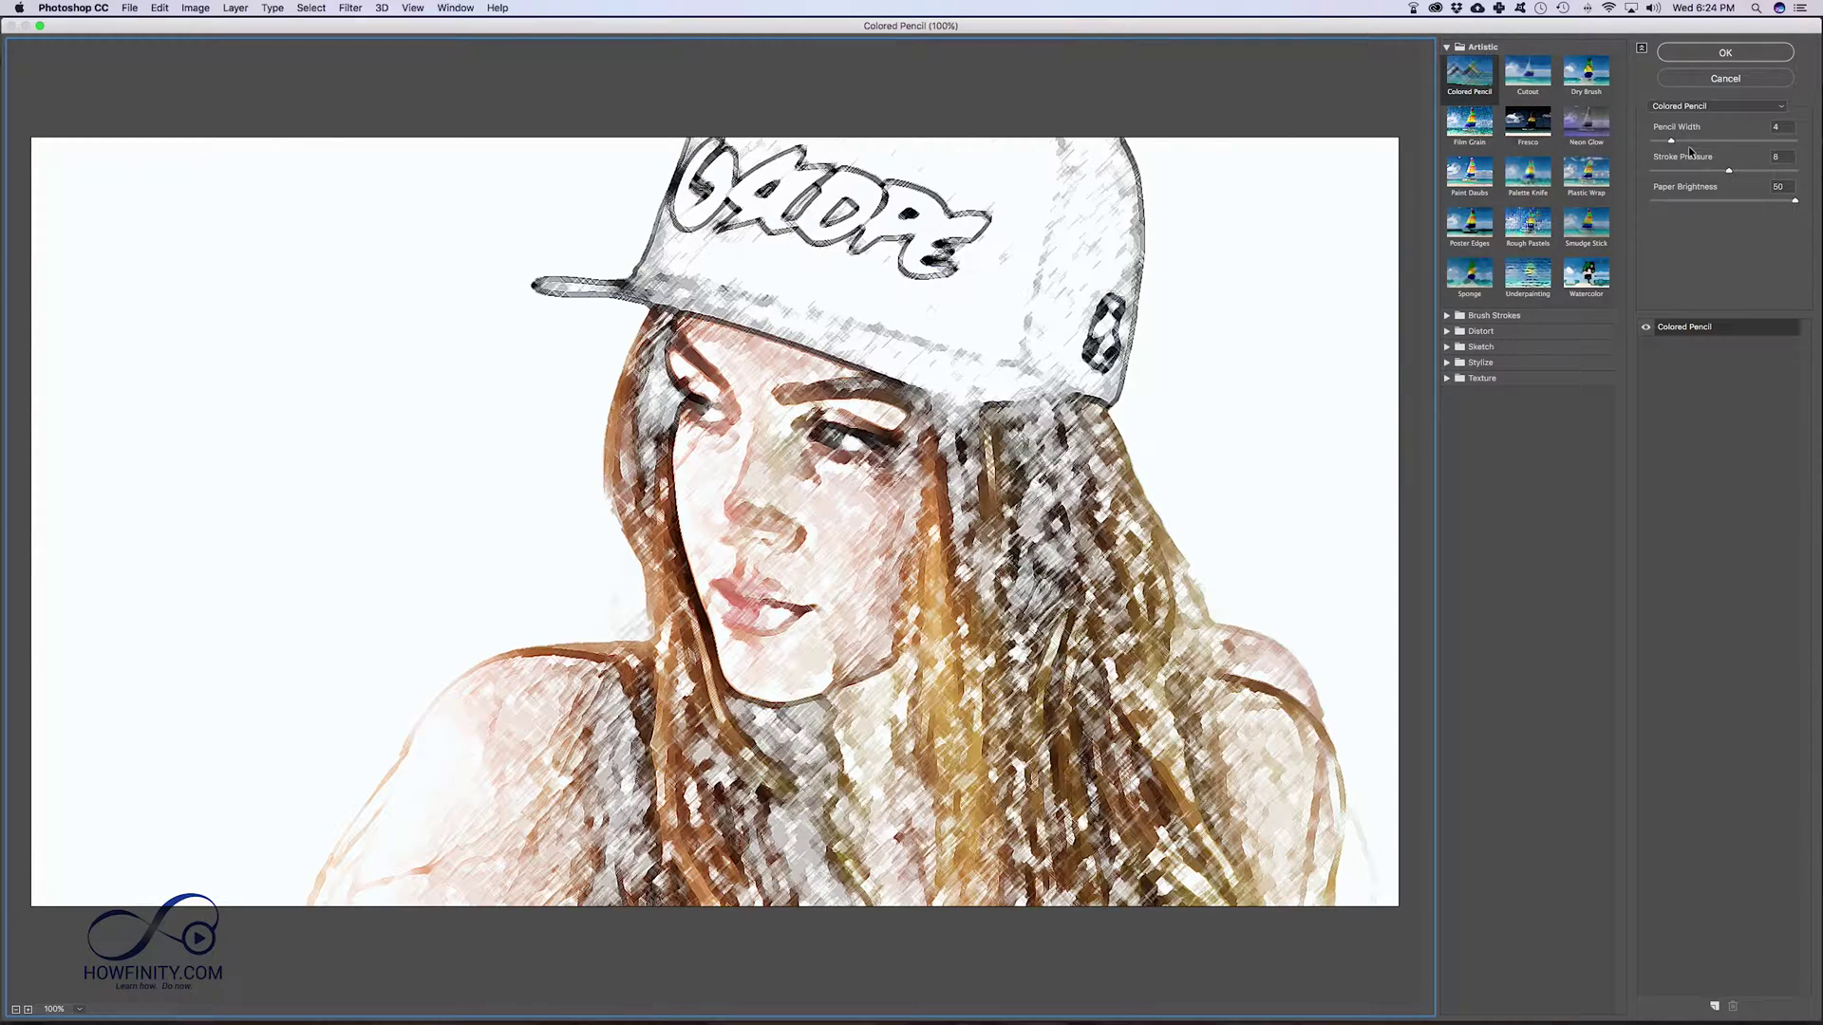
mouse_move(1795, 200)
mouse_down()
mouse_move(1701, 202)
mouse_move(1805, 207)
mouse_up()
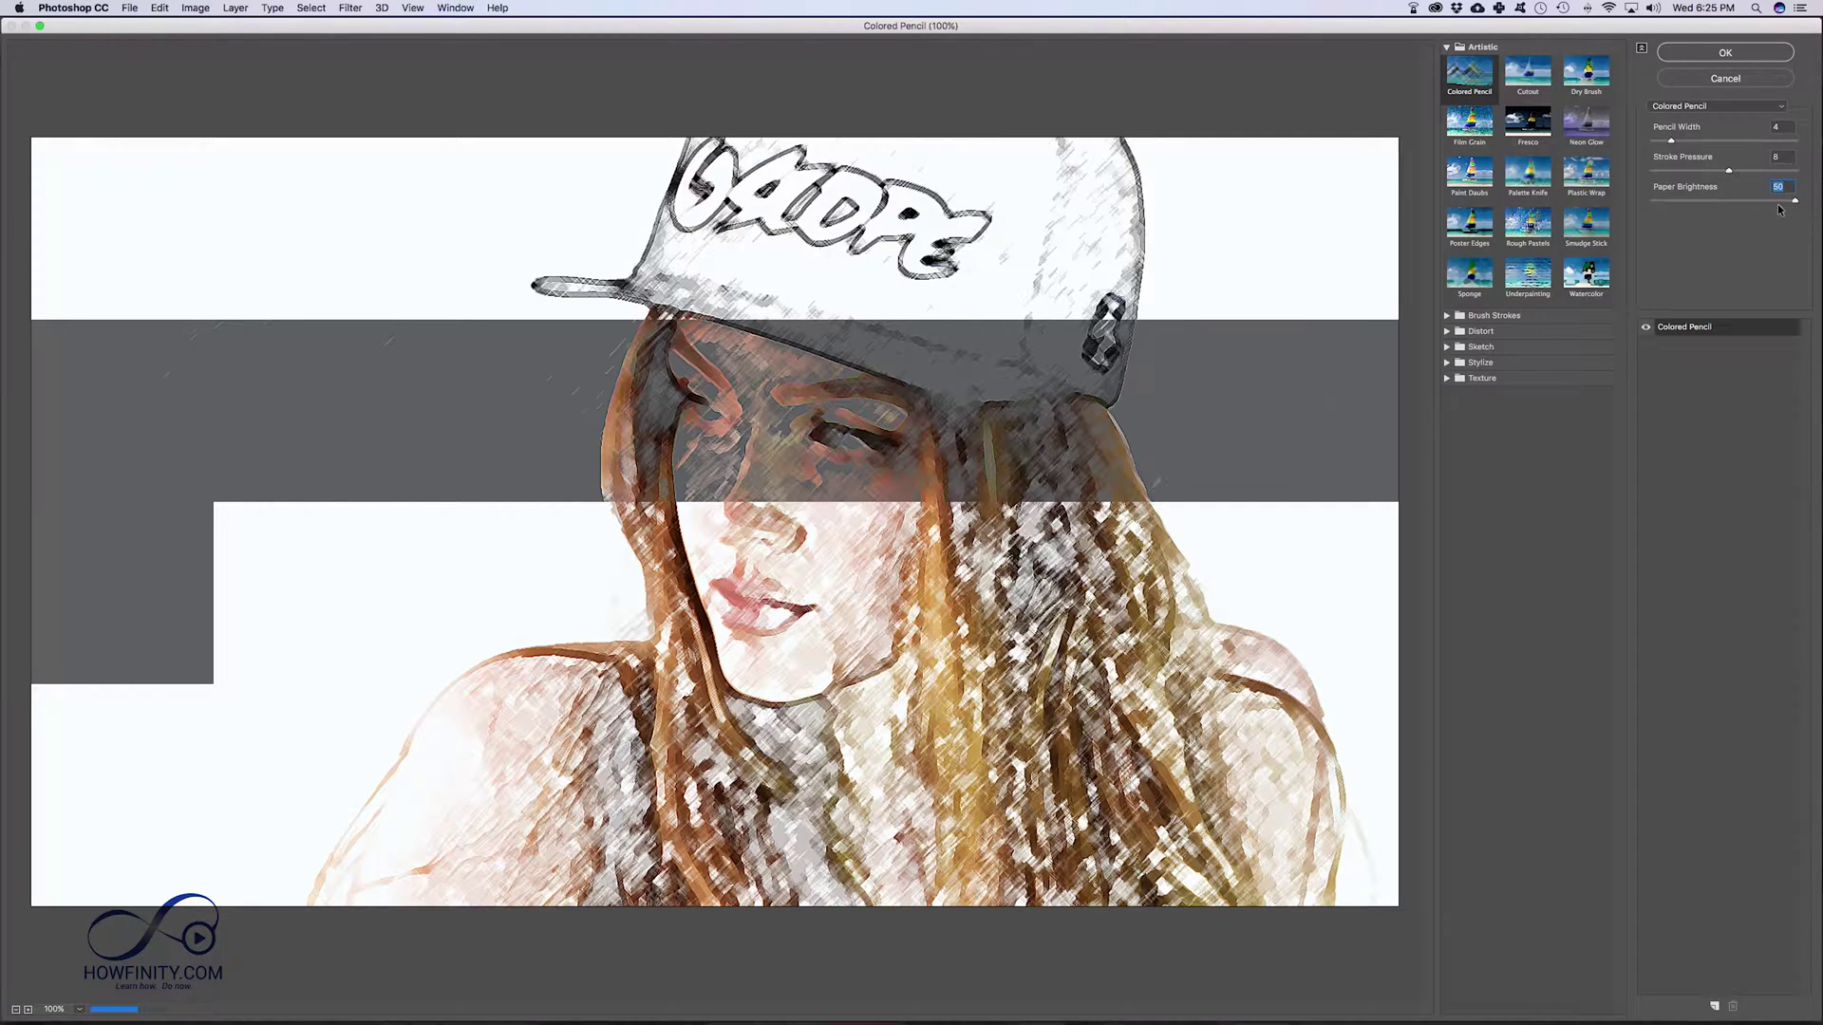
click(1726, 50)
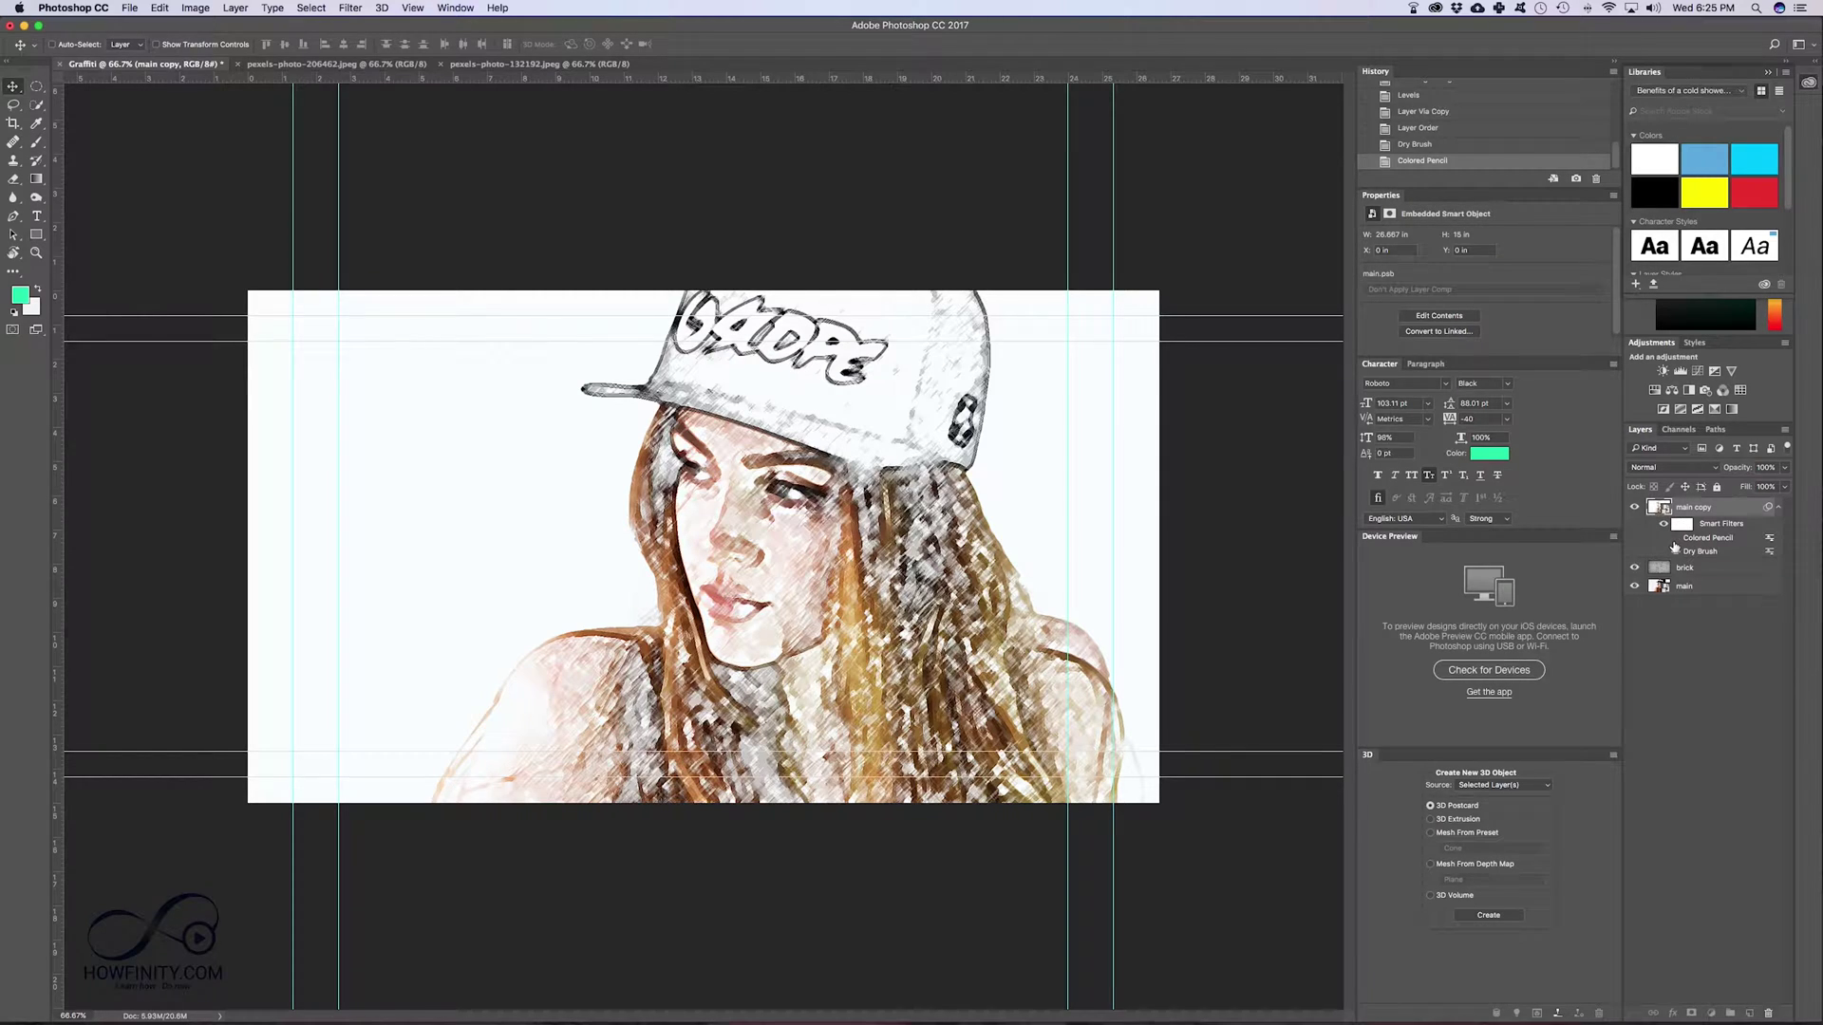
Step: Compare the Colored Pencil effect on and off, then set the main copy layer to Color Burn
click(1674, 543)
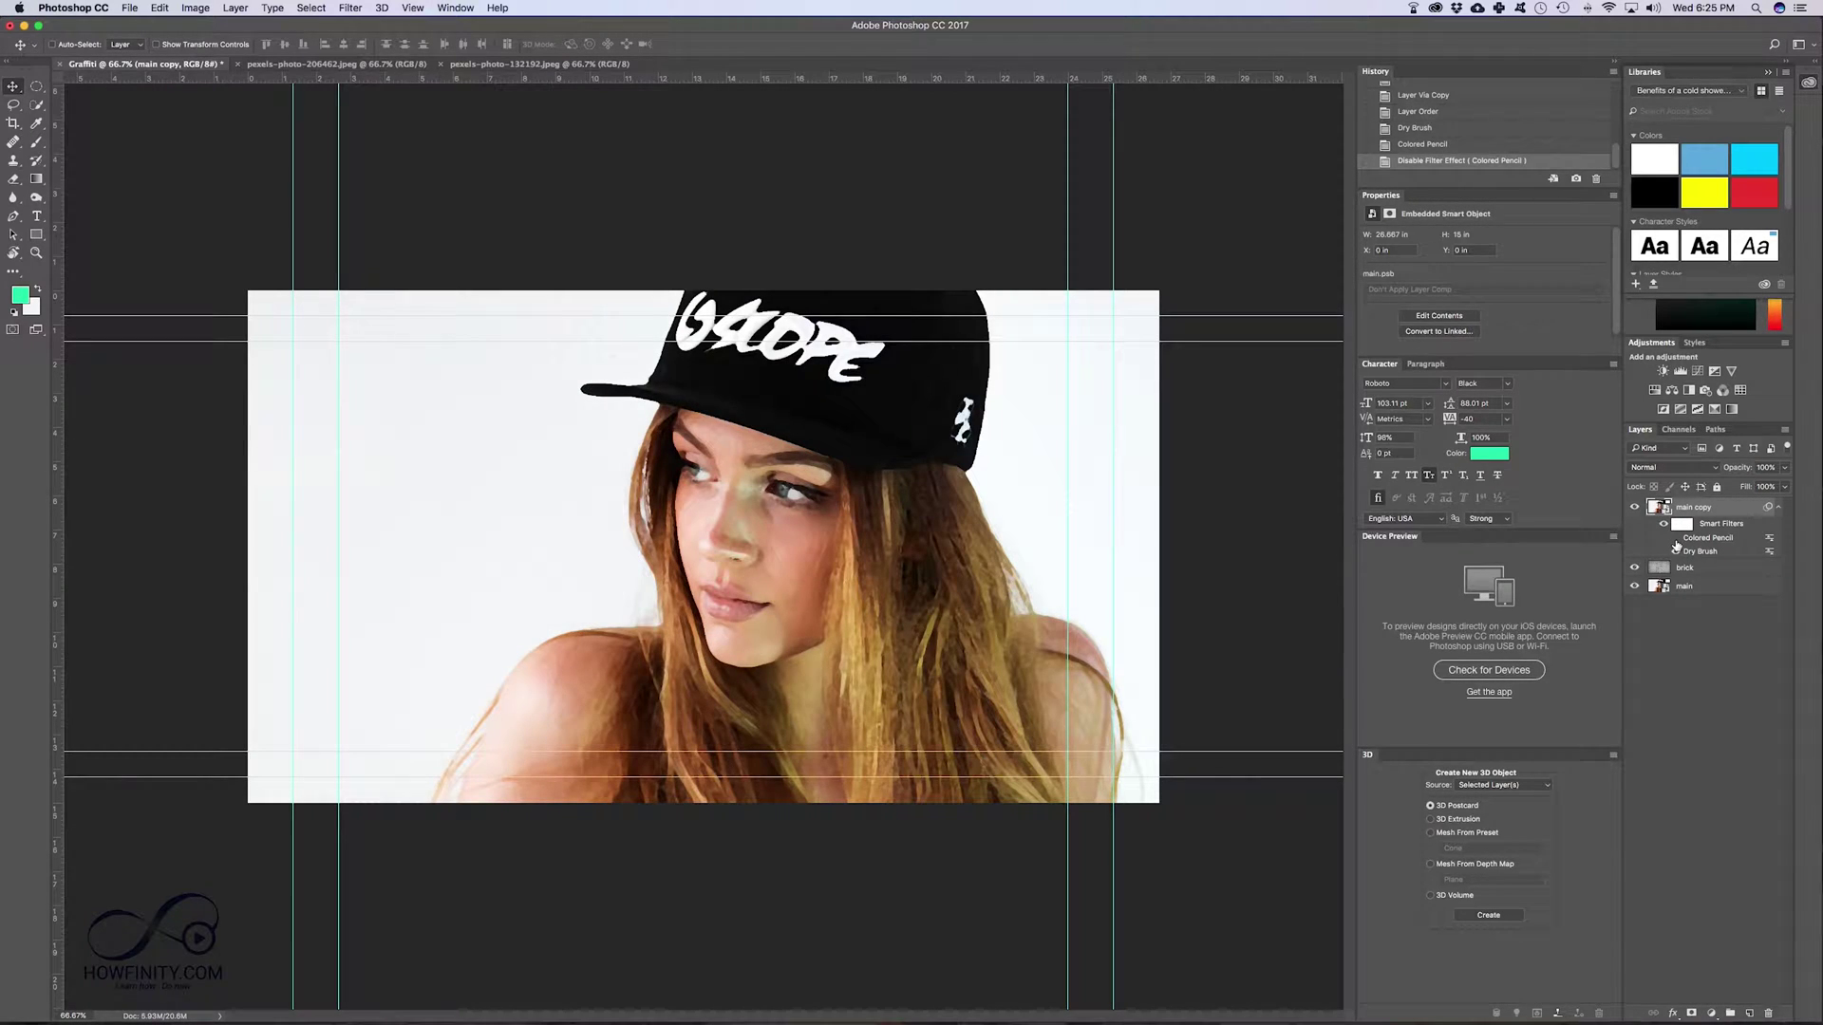
click(1675, 538)
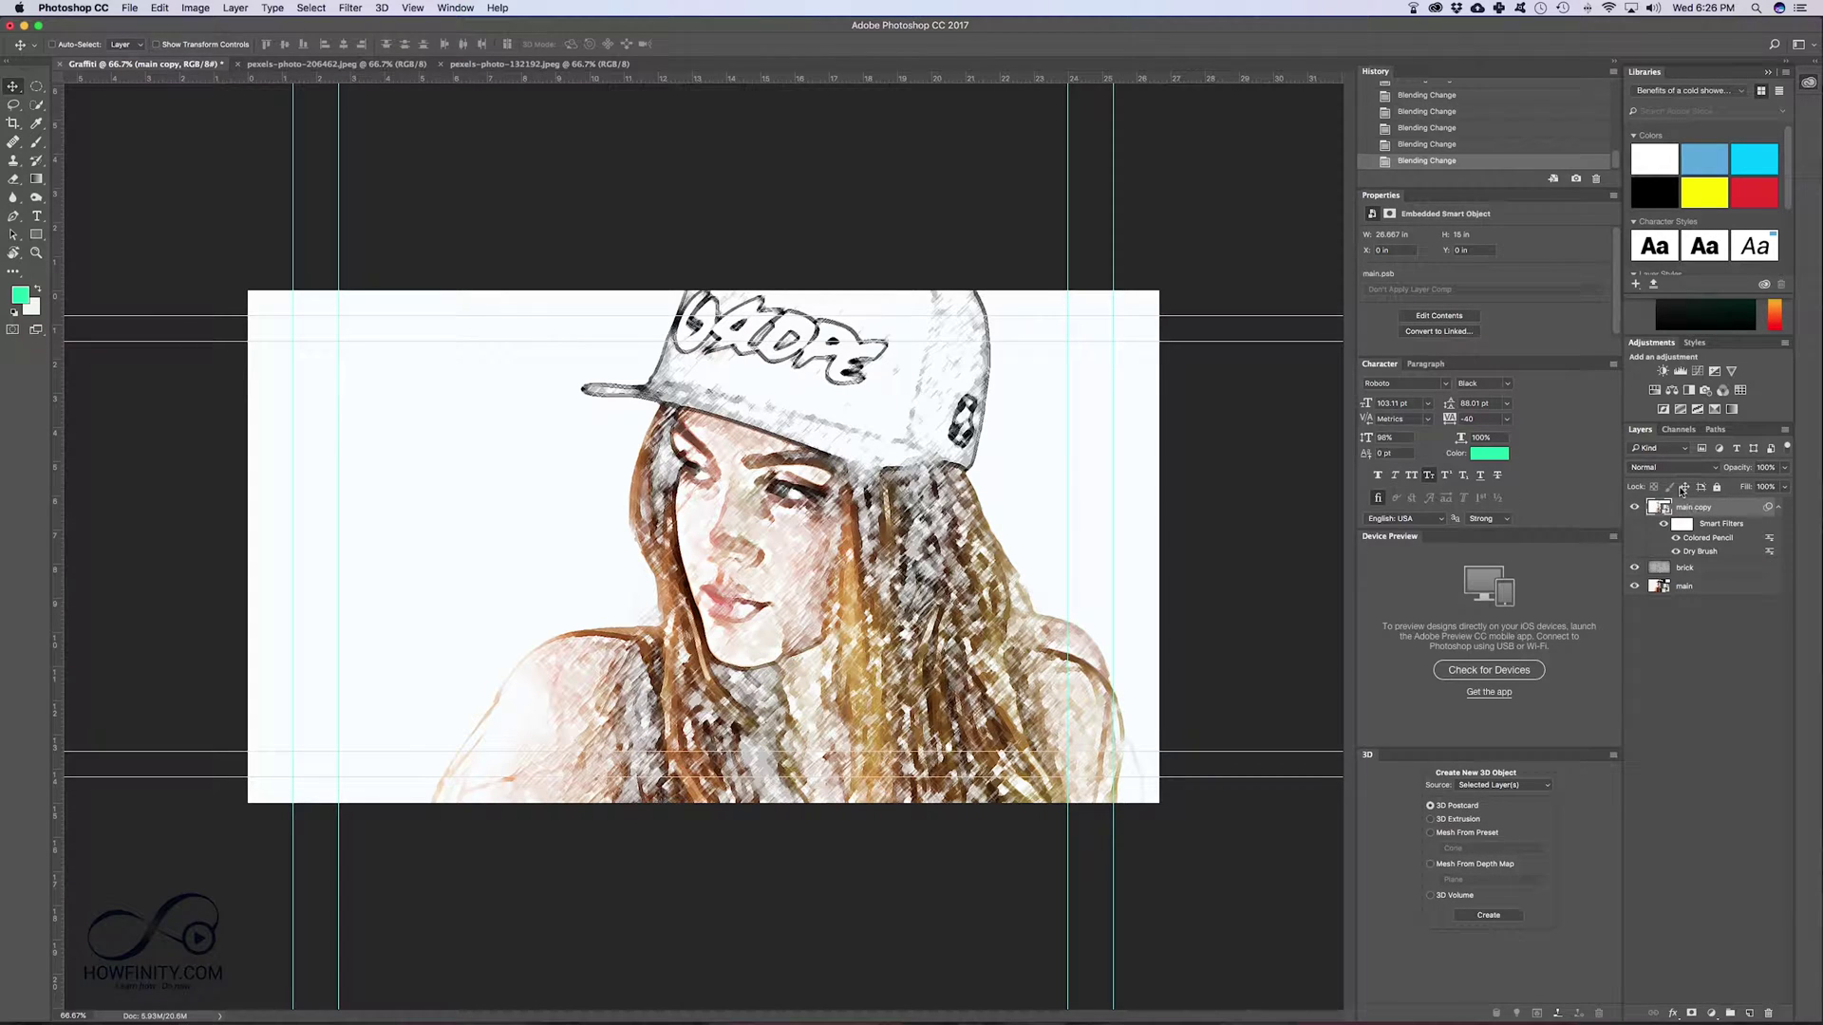
click(1667, 468)
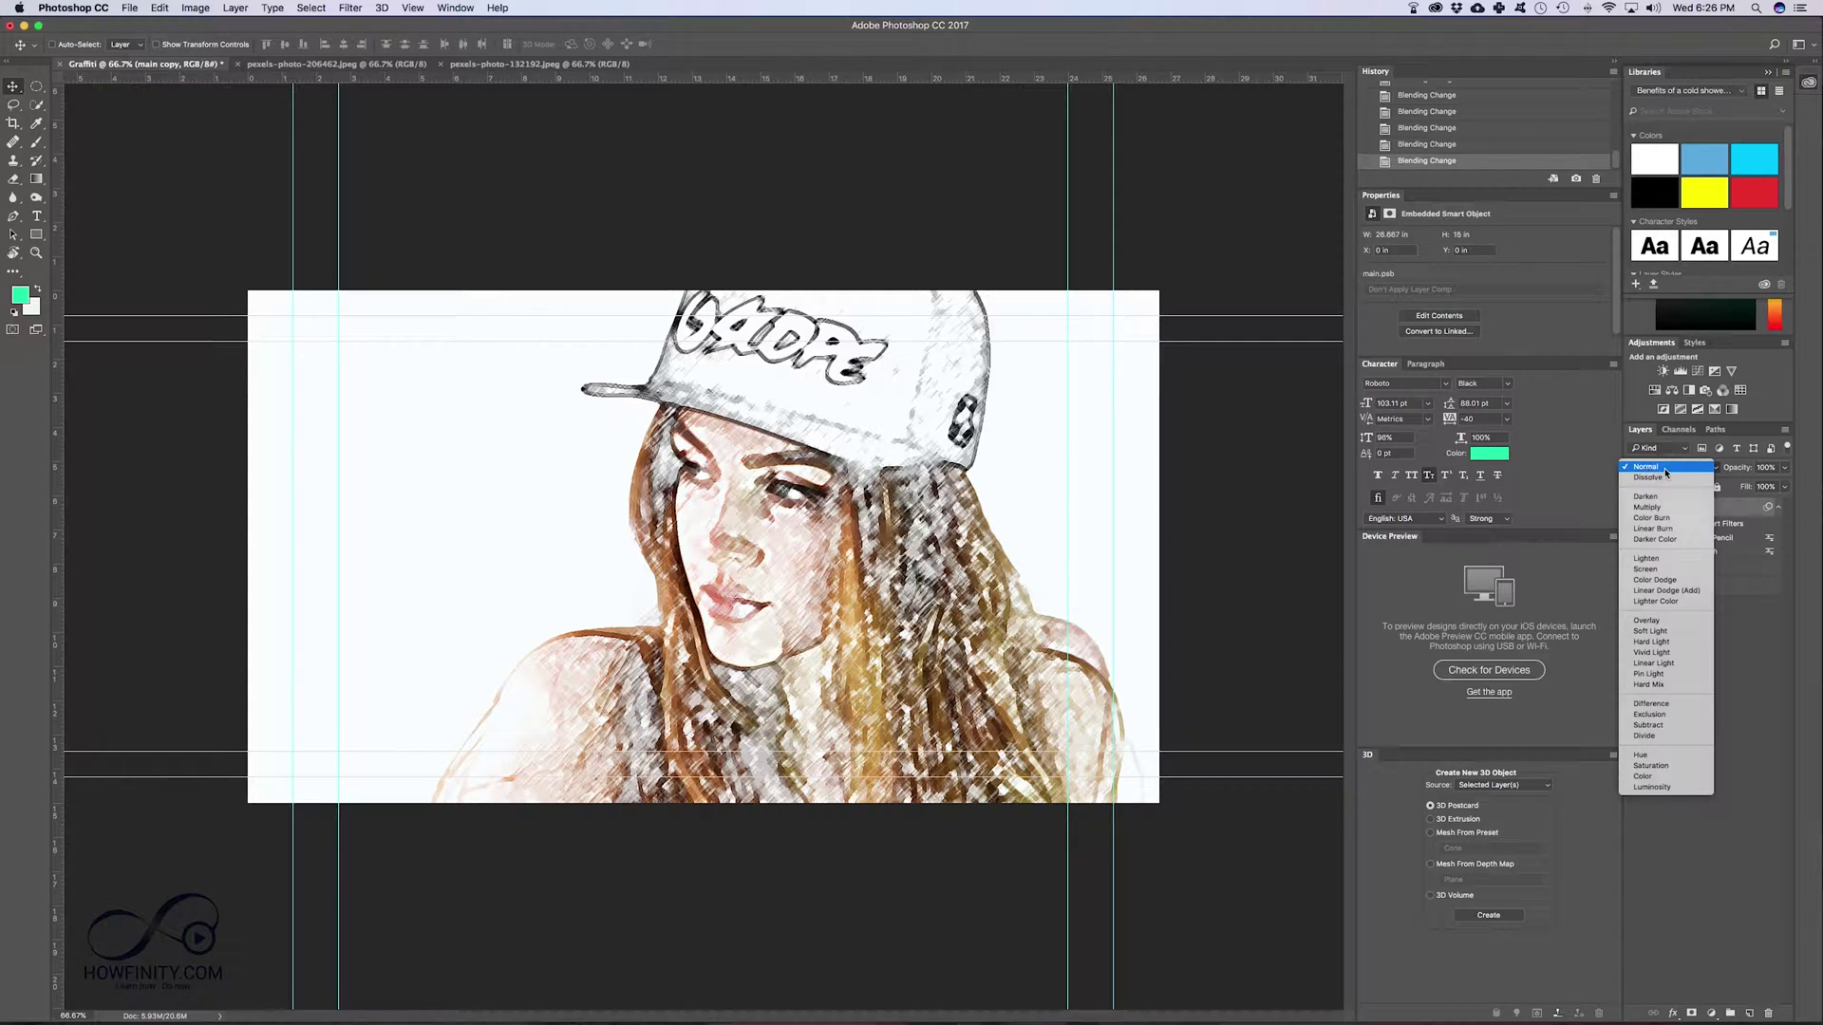
click(1651, 518)
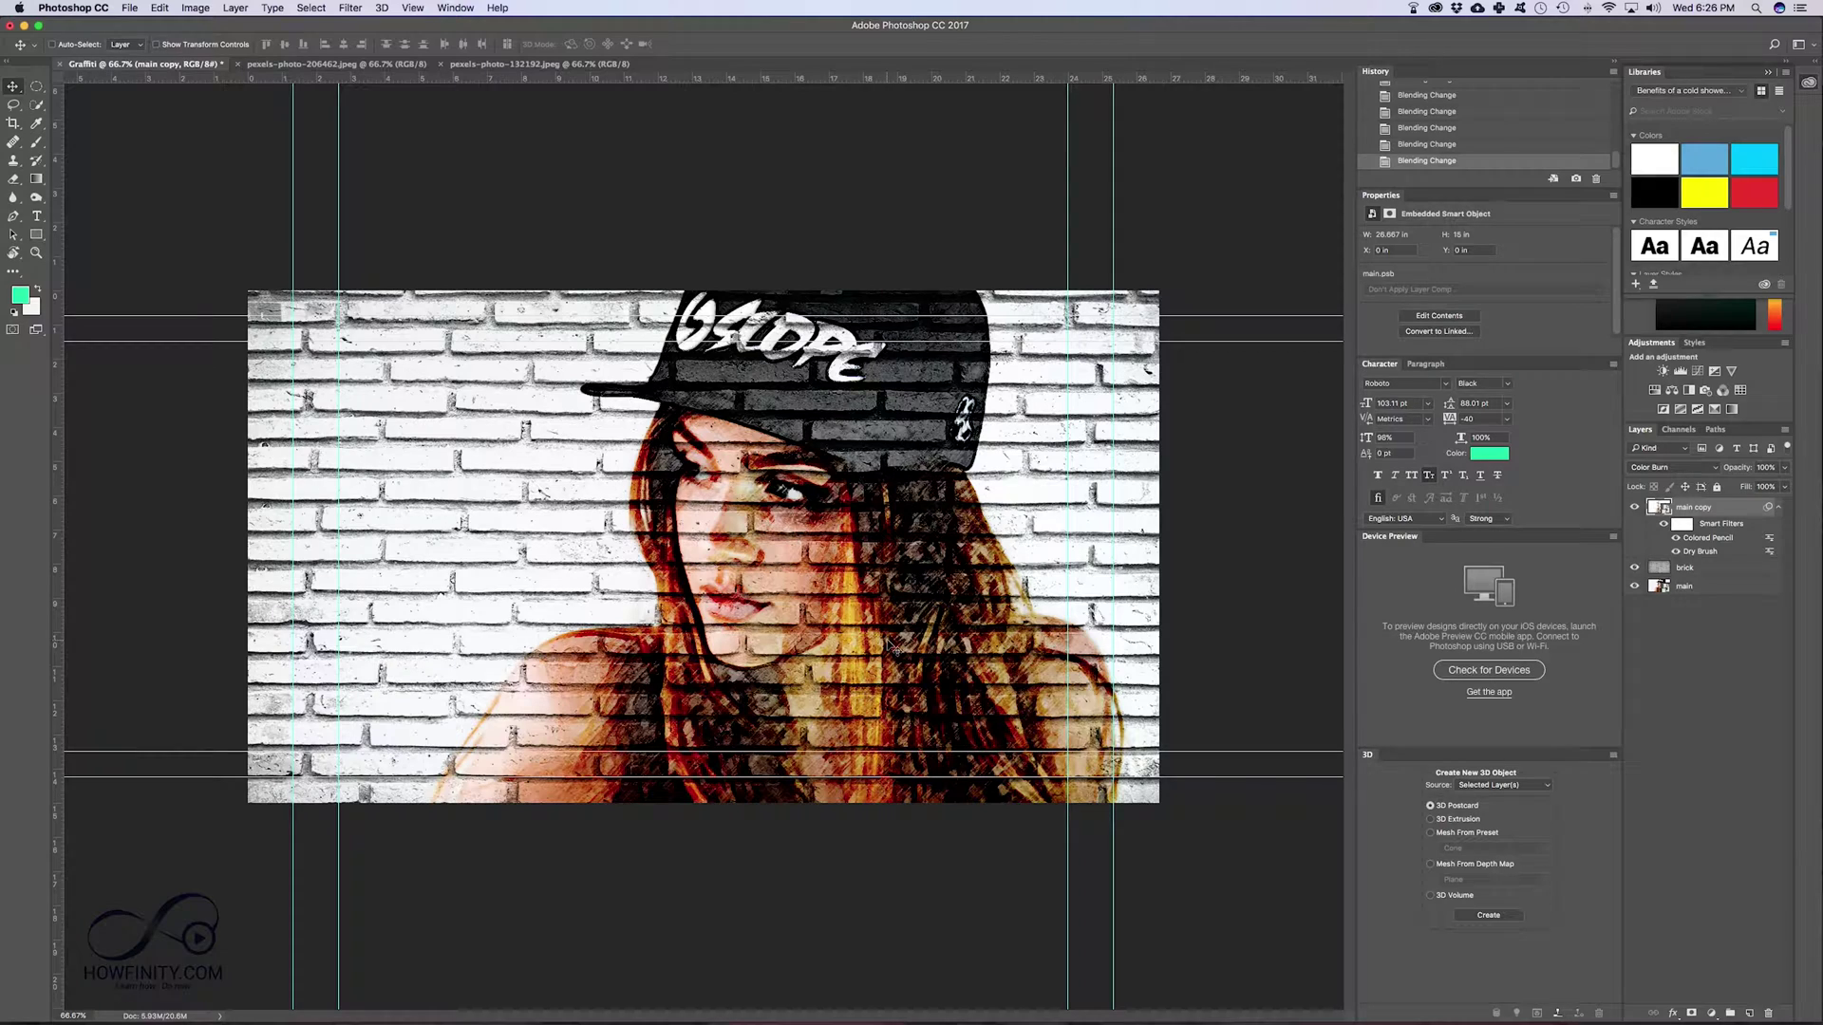
click(1697, 674)
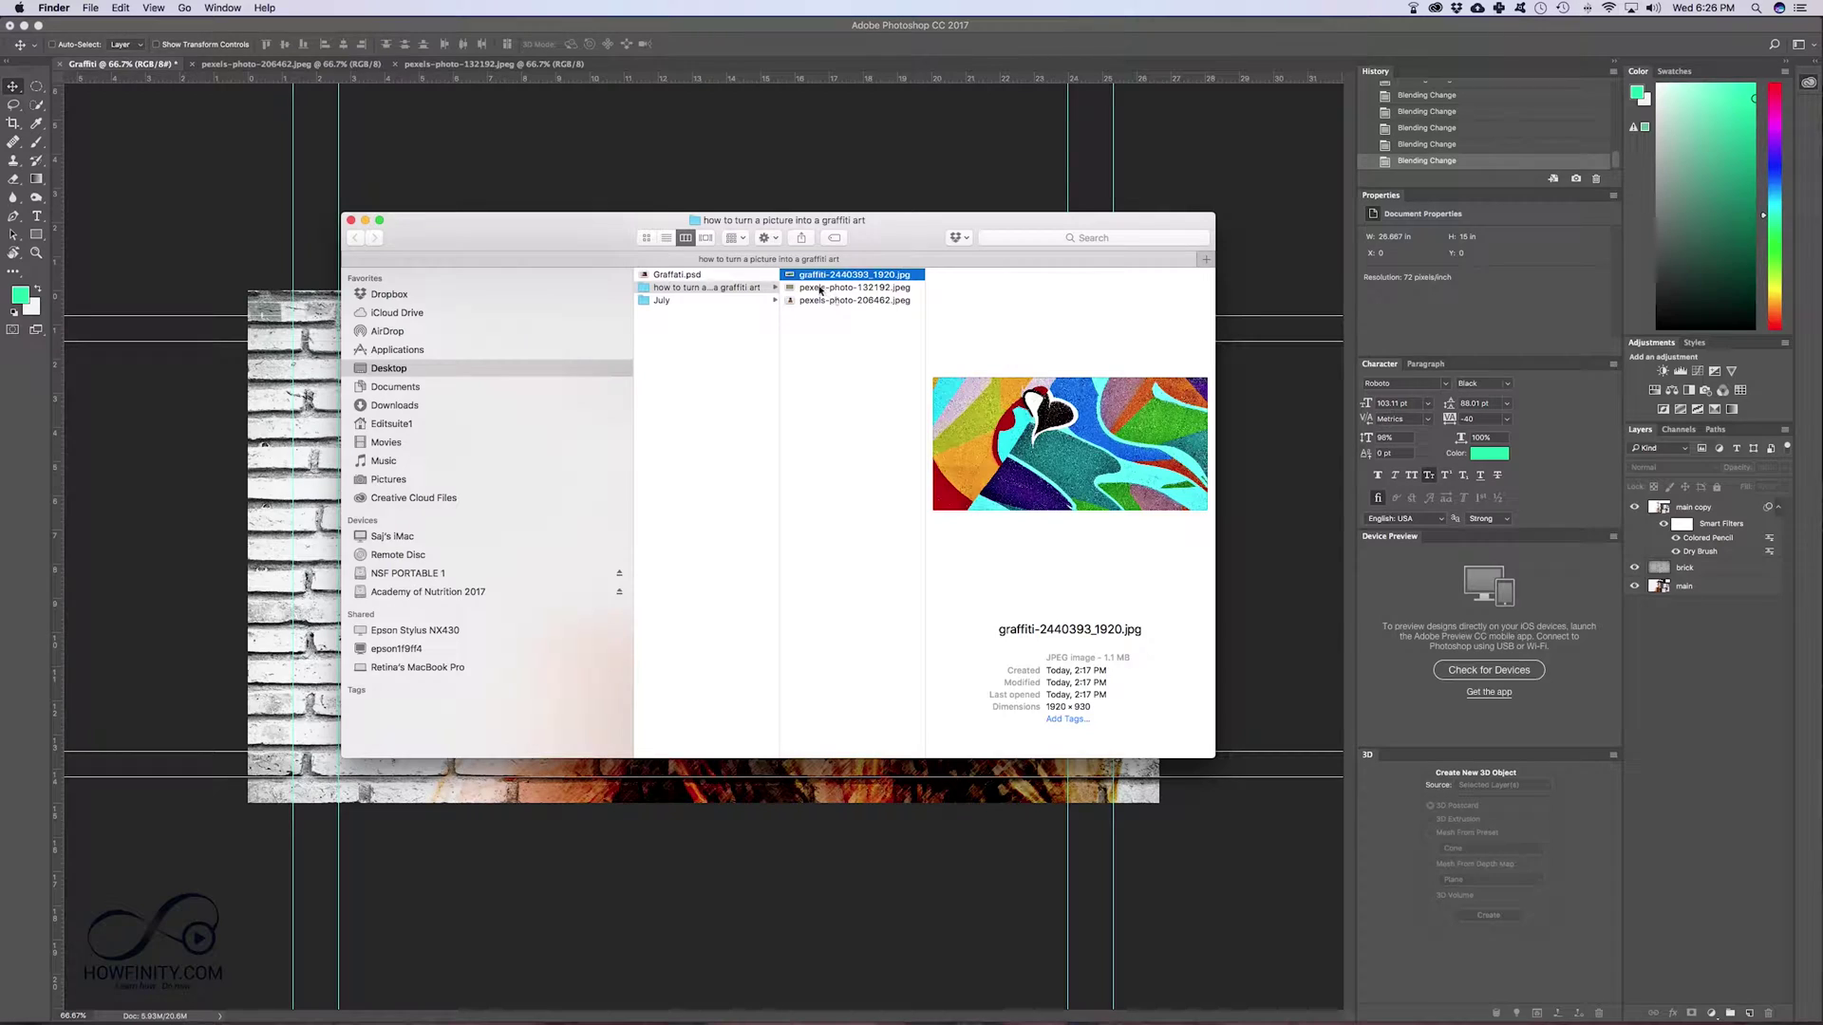
Step: Open graffiti-2440393_1920.jpg in Photoshop and bring it into the Graffiti document
right_click(814, 278)
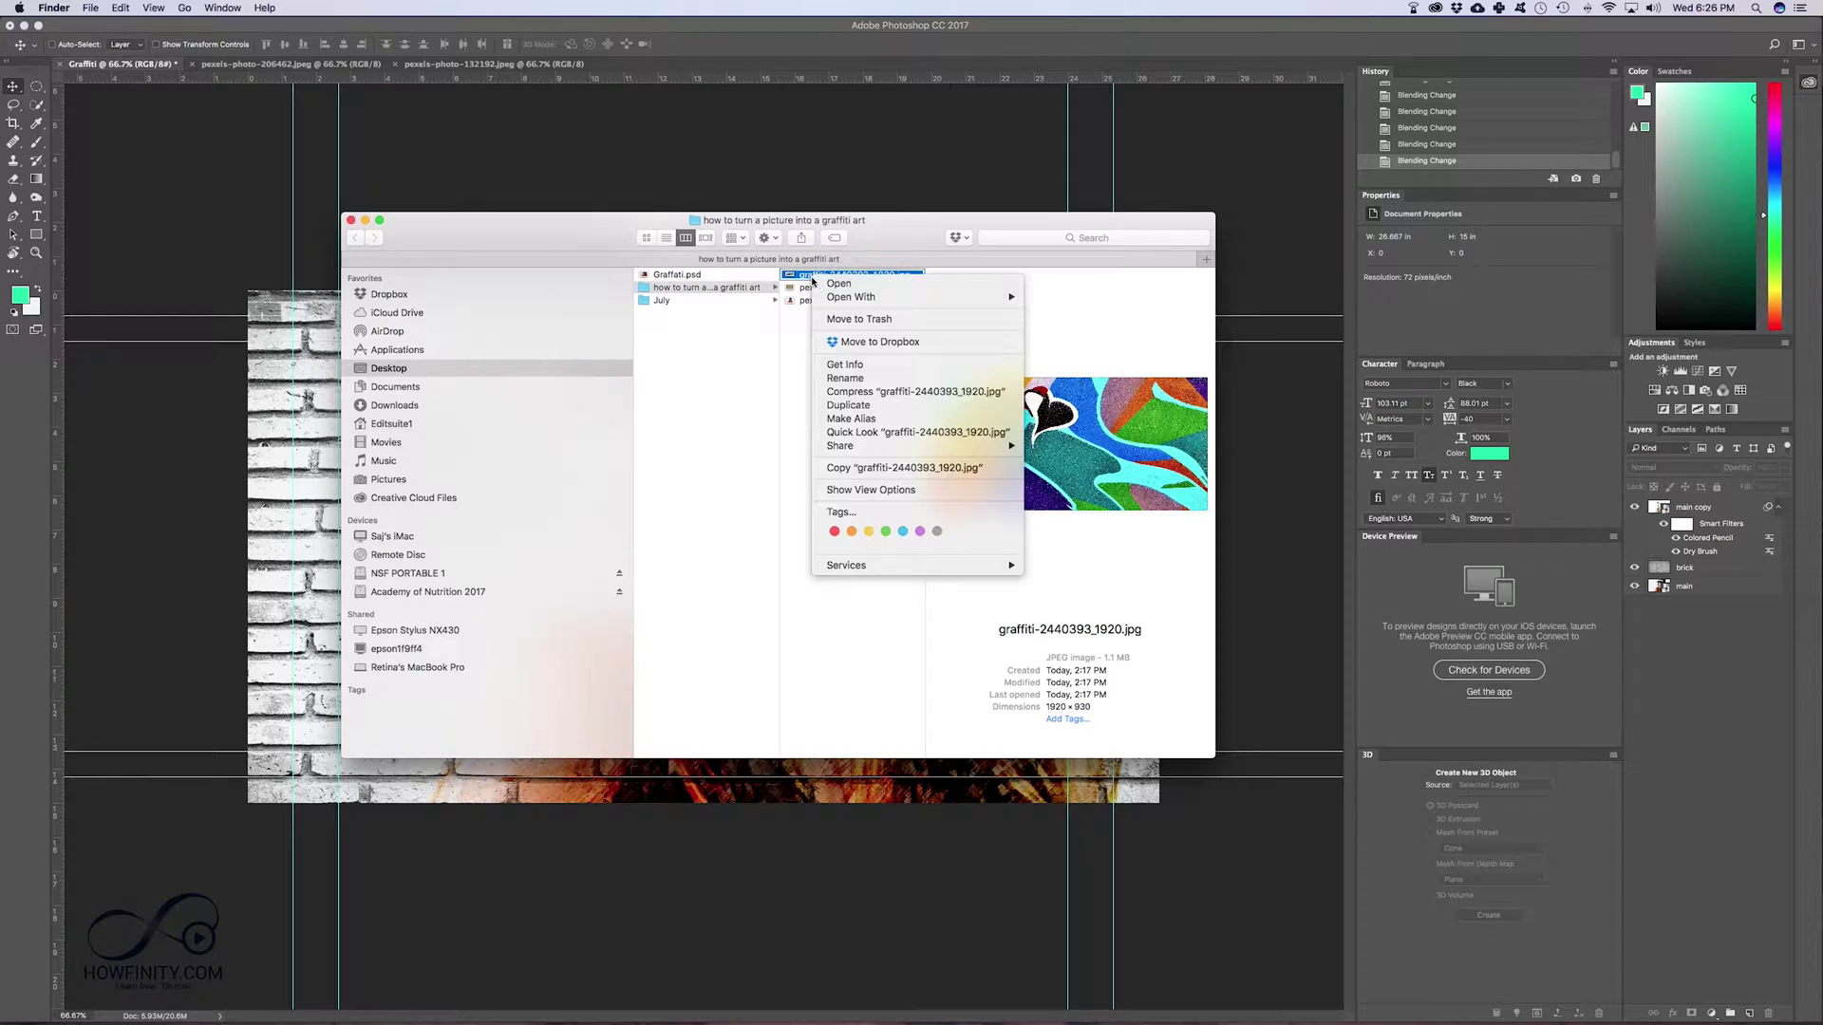
mouse_move(841, 300)
click(1113, 336)
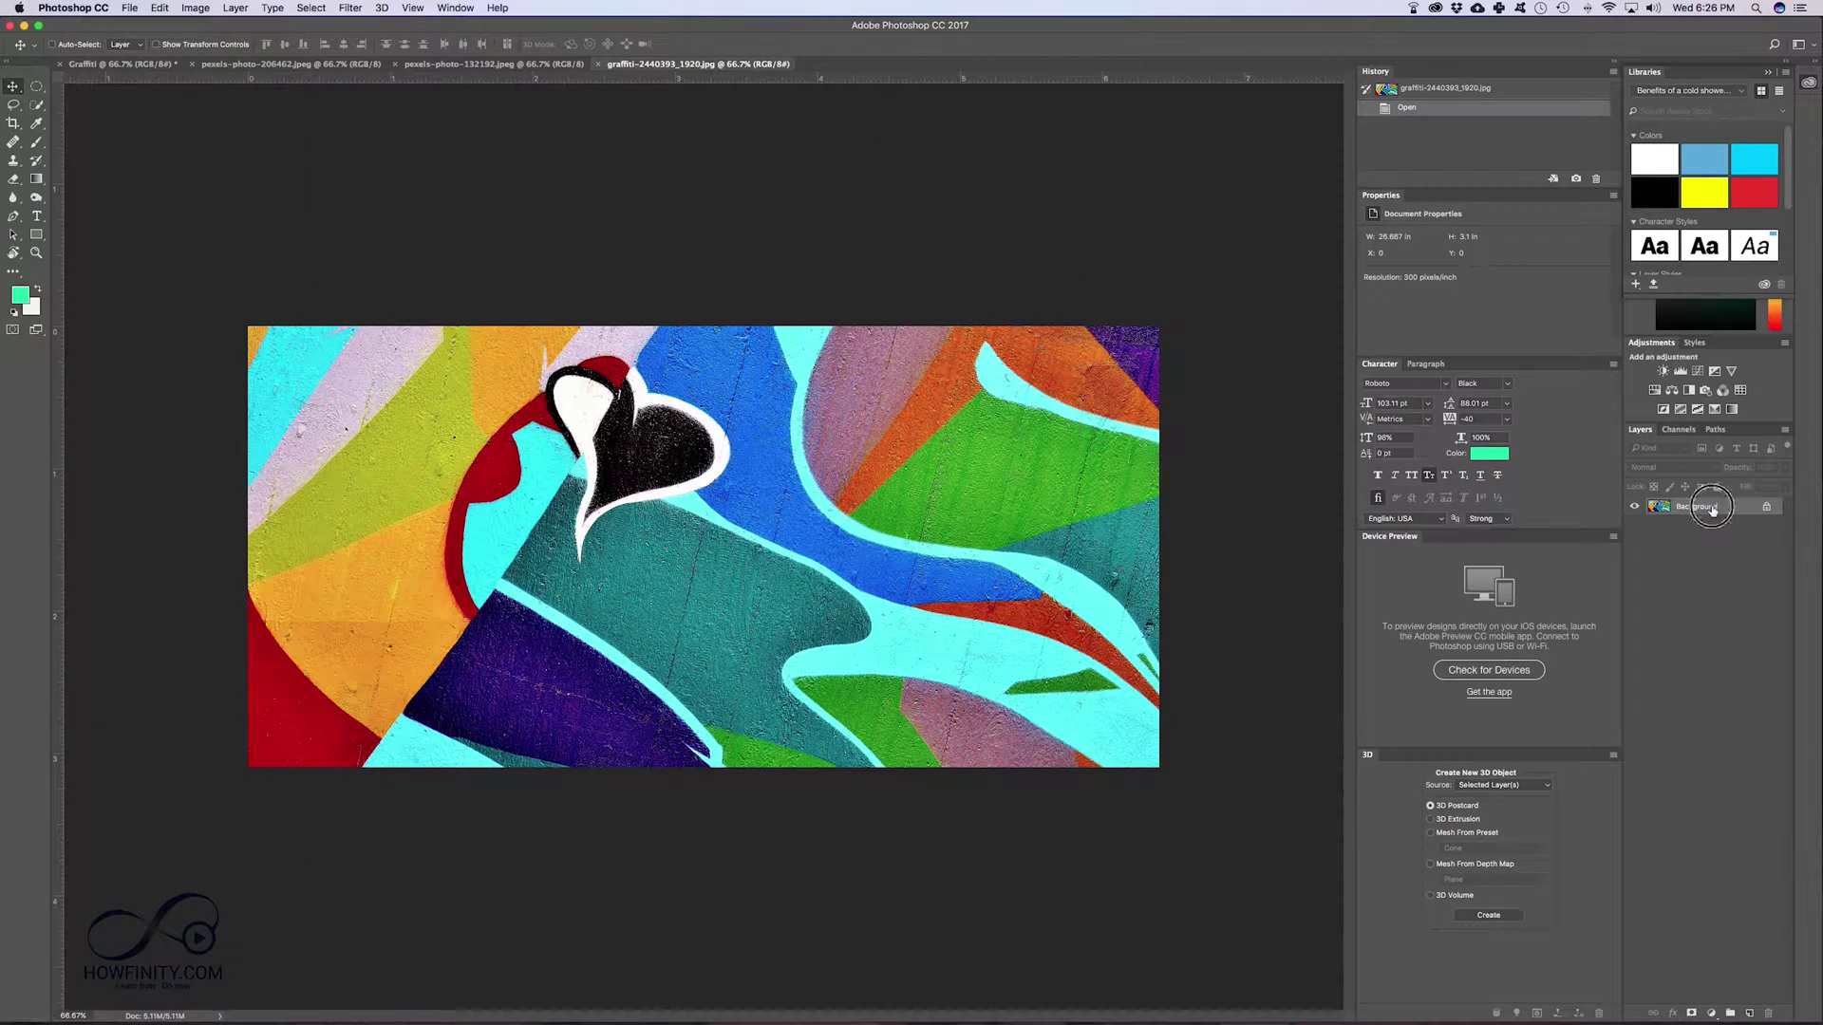
drag(122, 150, 632, 503)
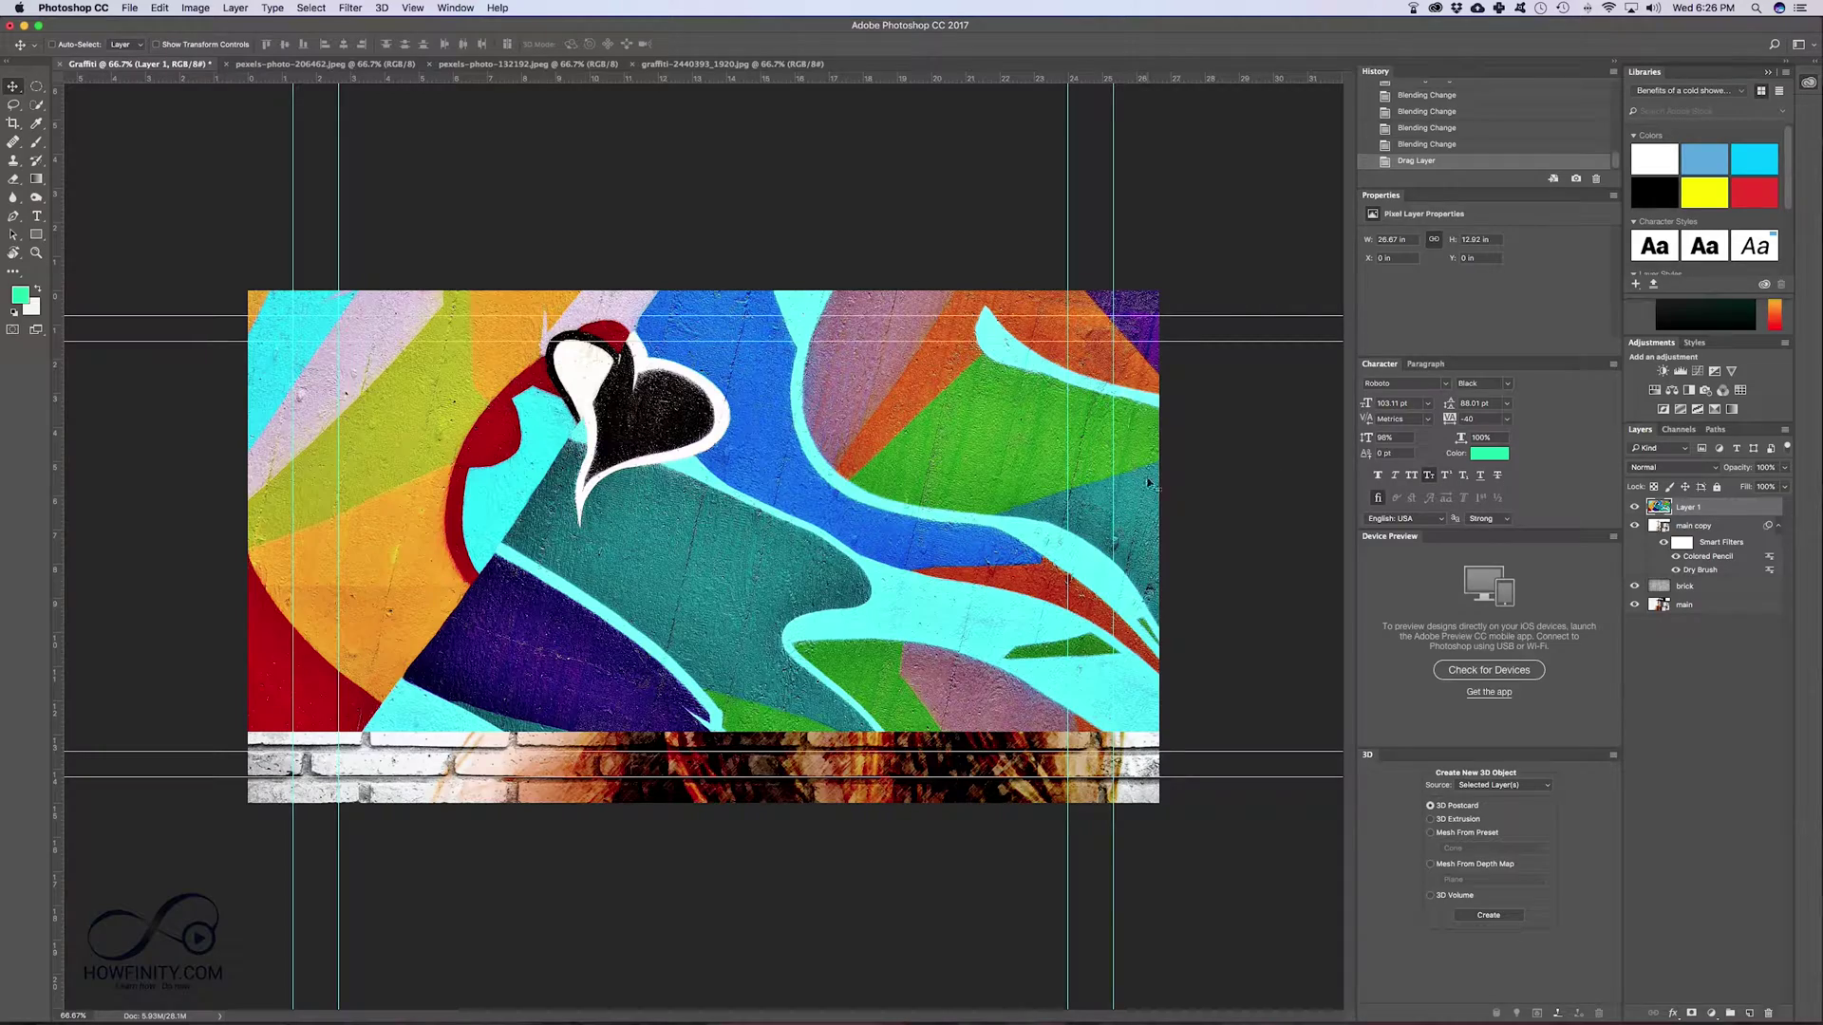
Step: Scale the graffiti layer to about 119% to cover the canvas and rename it 'graffiti'
key(super+t)
drag(1175, 738, 1295, 899)
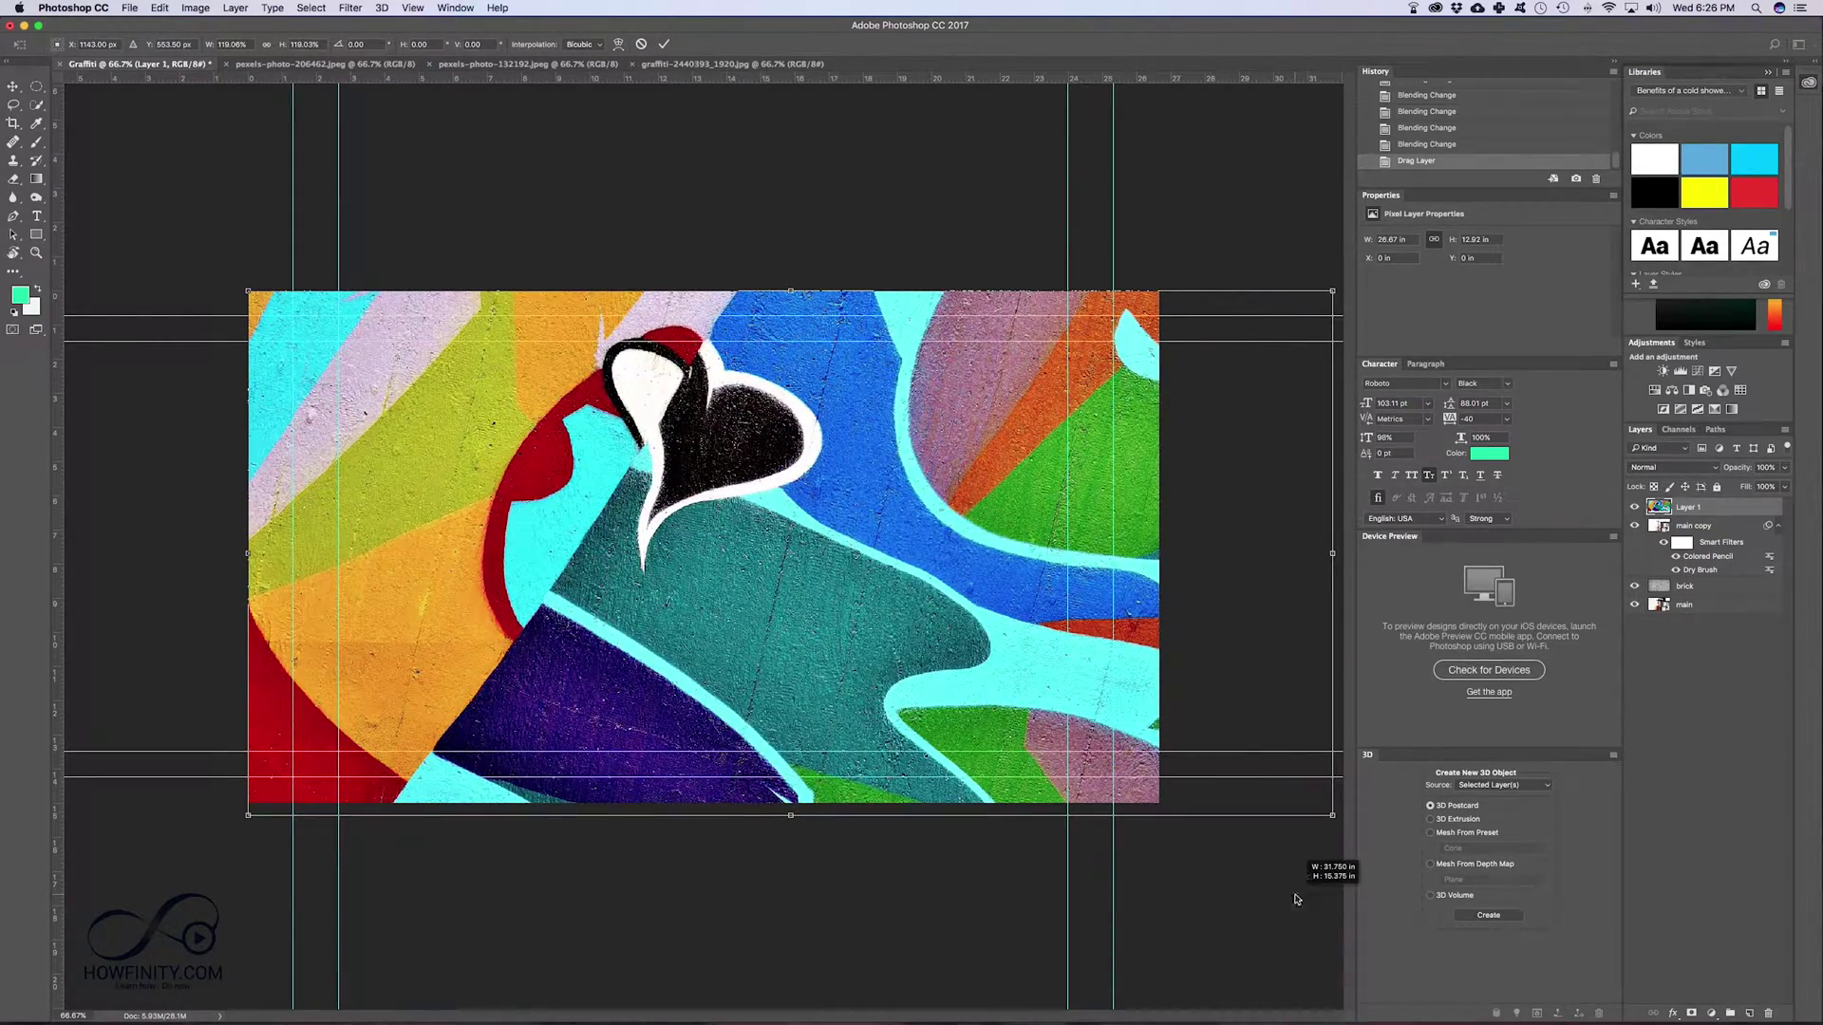
key(Return)
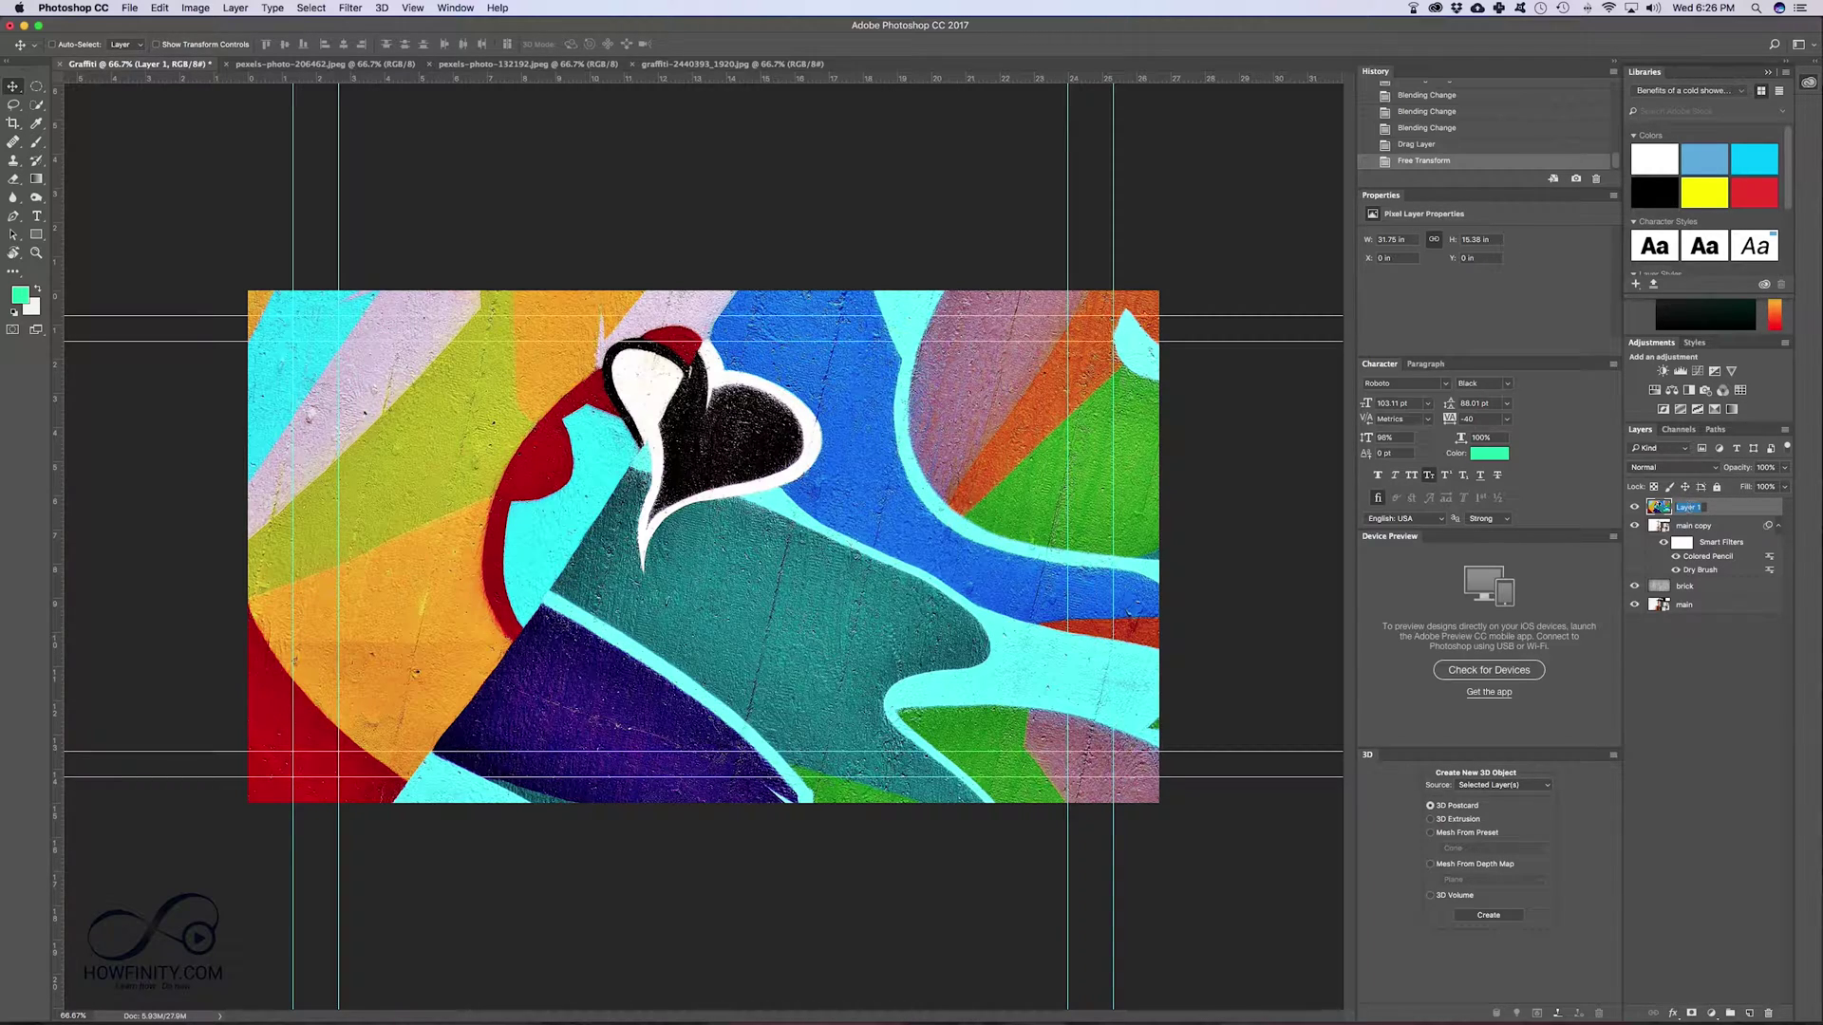
text(graffati)
key(Return)
Step: Clip the graffiti layer to the layer below and set its opacity to 48% and fill to 47%
click(234, 8)
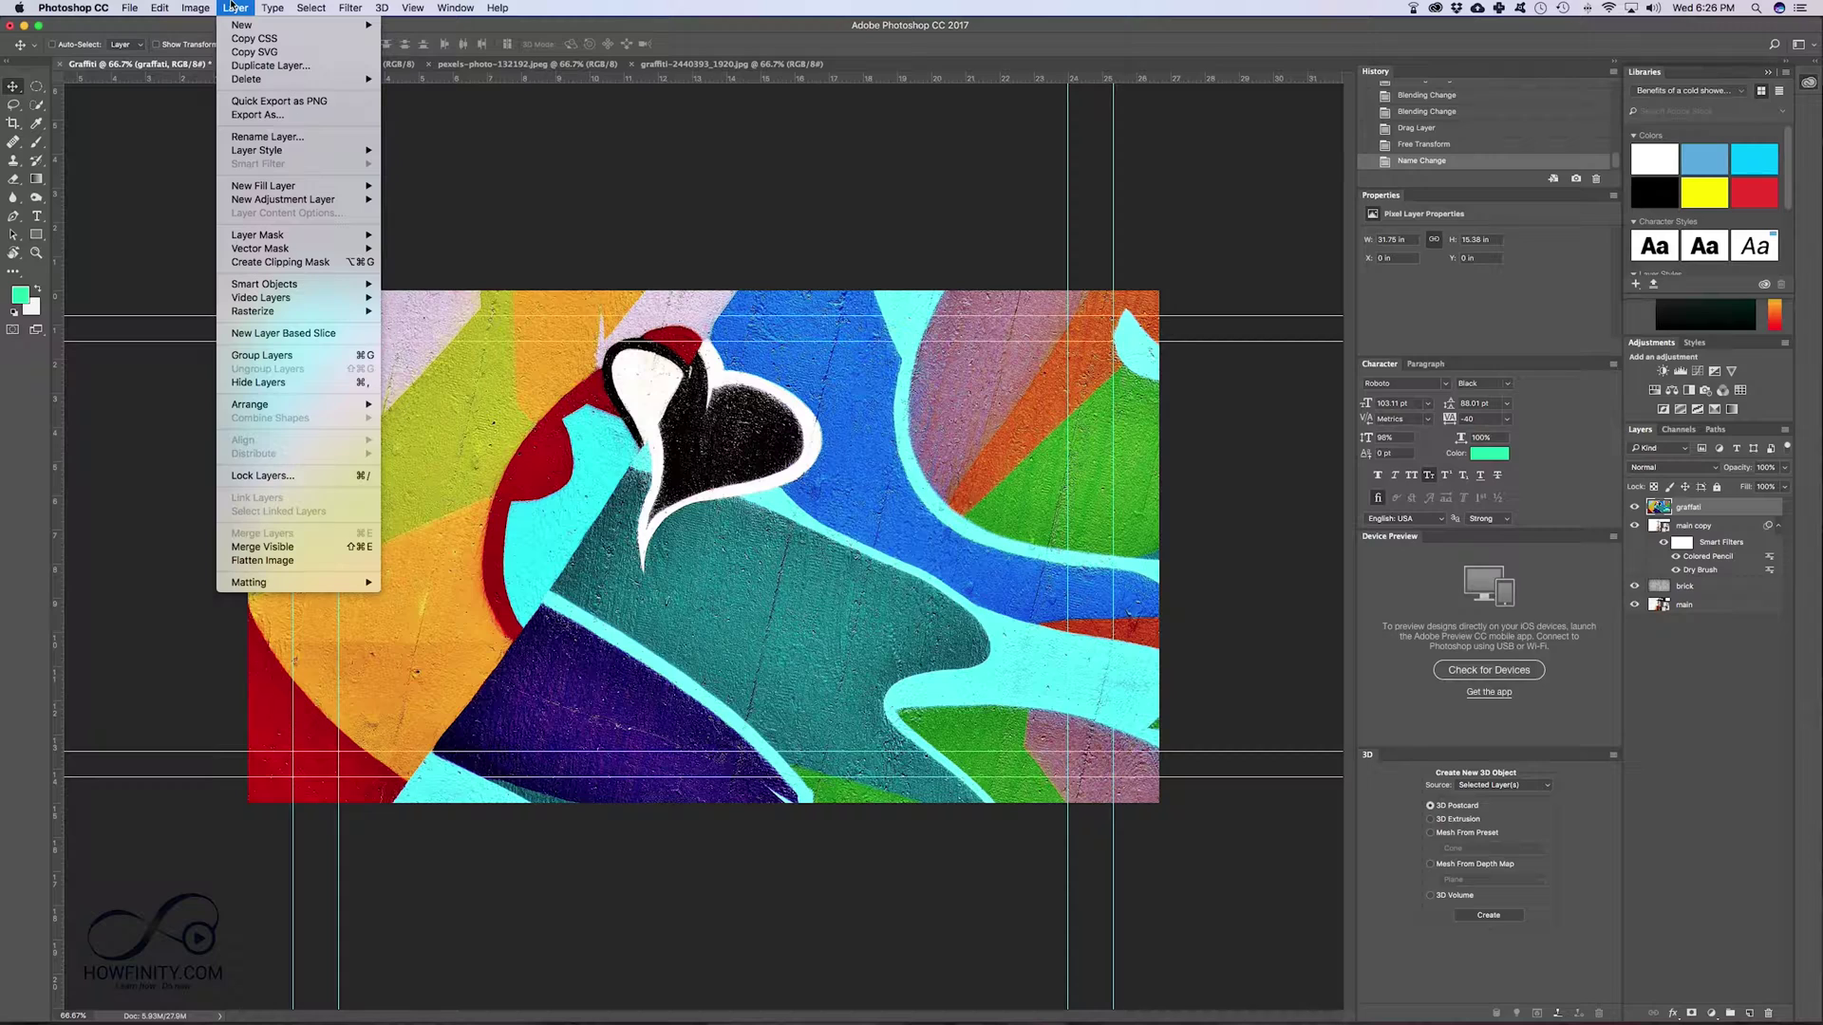
click(284, 263)
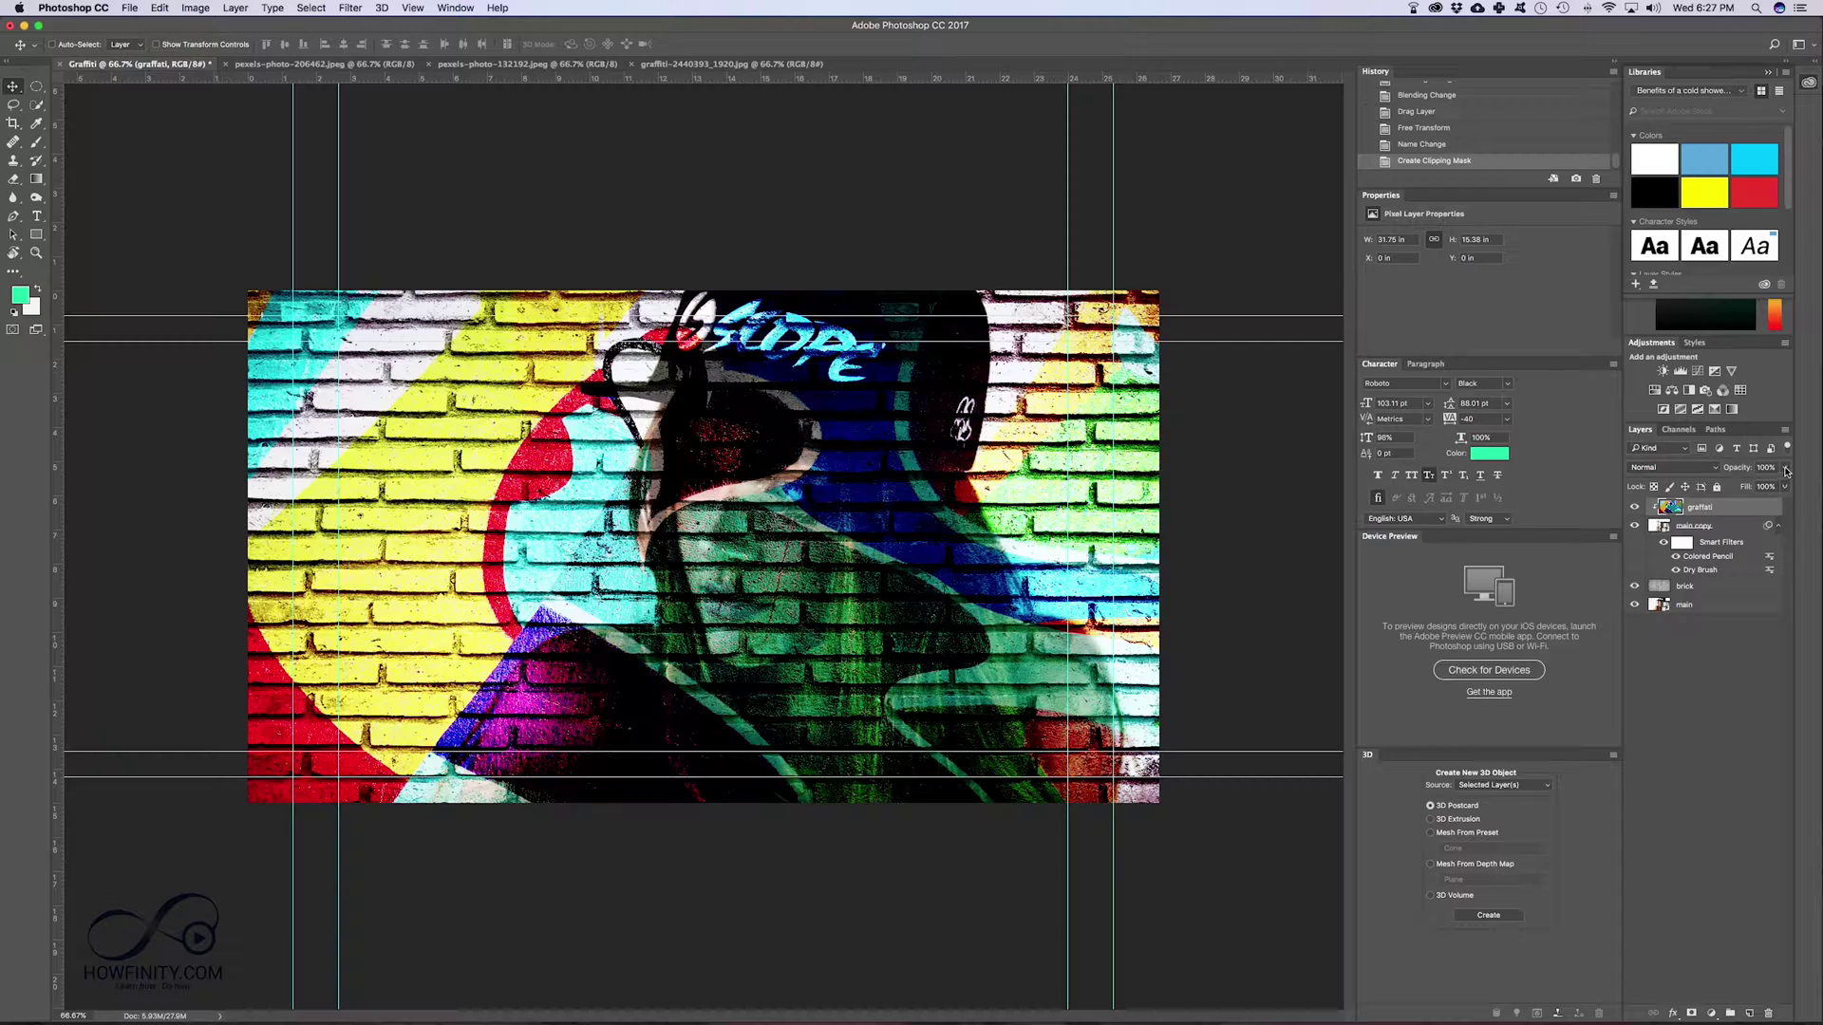
click(1786, 471)
mouse_move(1781, 486)
mouse_down()
mouse_move(1746, 488)
mouse_move(1751, 506)
mouse_up()
click(1785, 487)
click(1734, 623)
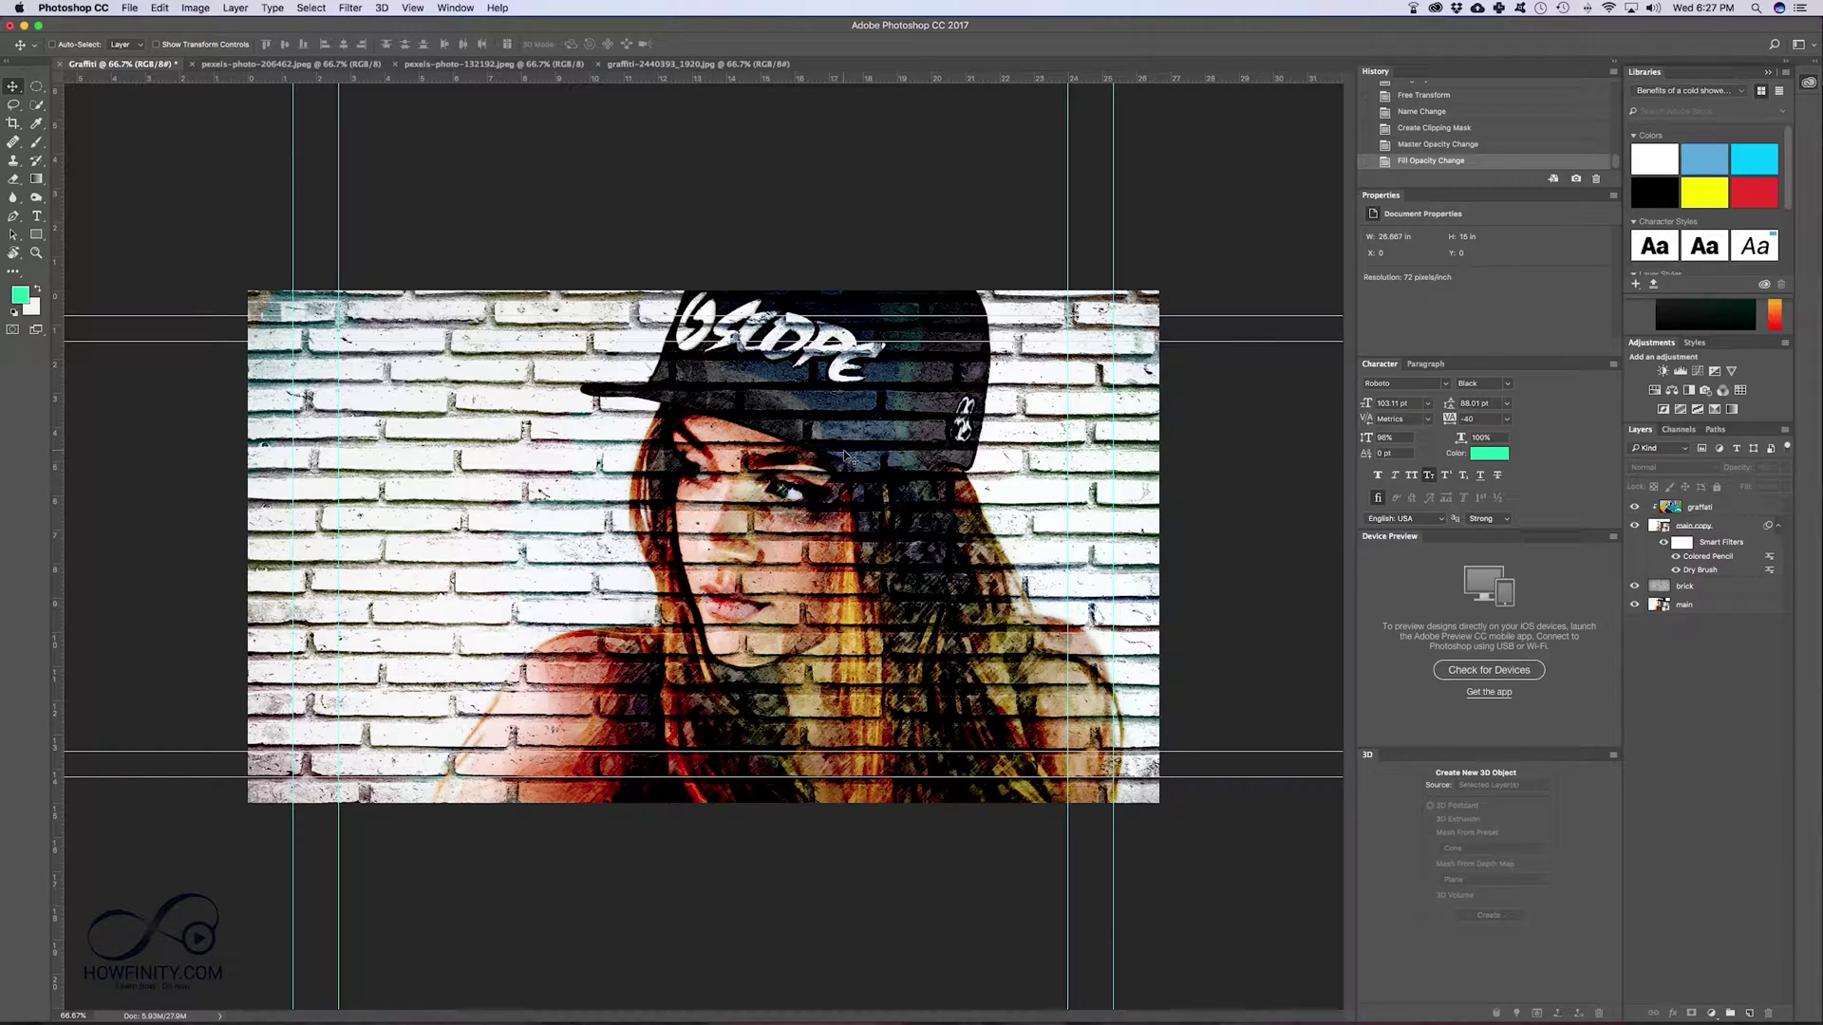
click(1720, 608)
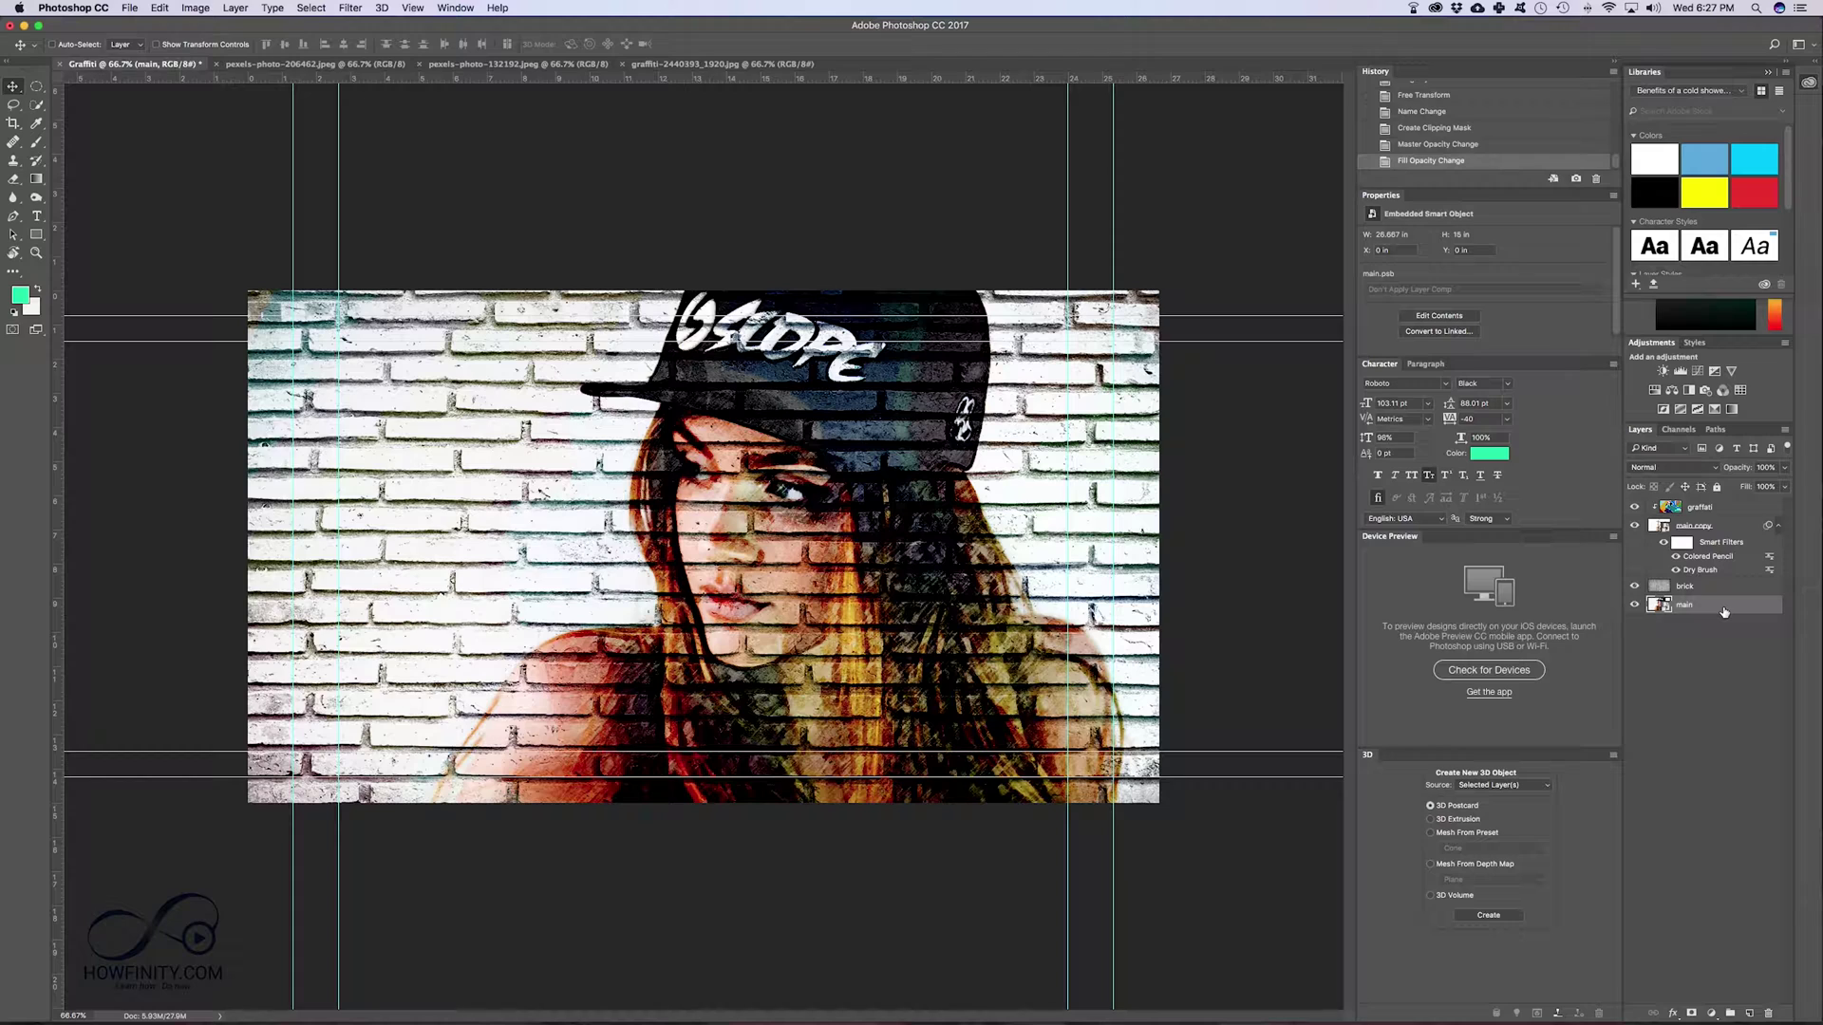
Step: Apply a Vibrance adjustment of +51 to the main portrait as a smart filter
click(195, 8)
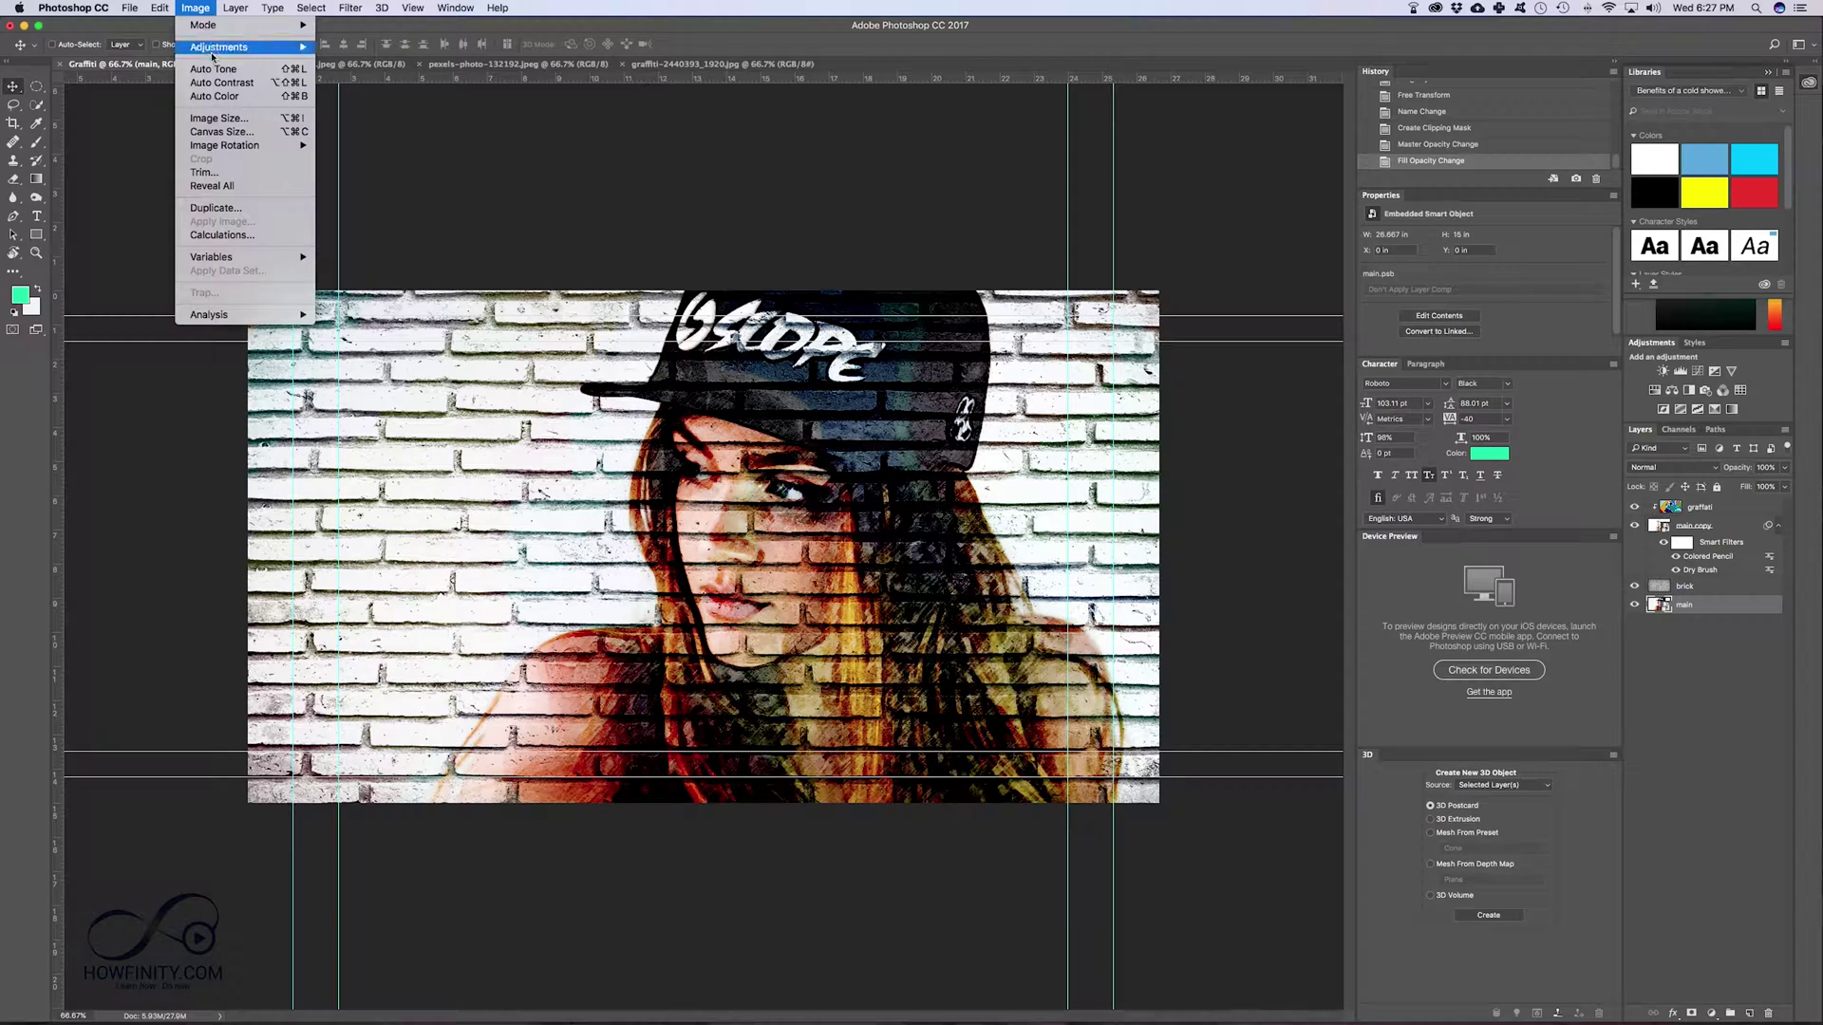
mouse_move(211, 53)
click(378, 110)
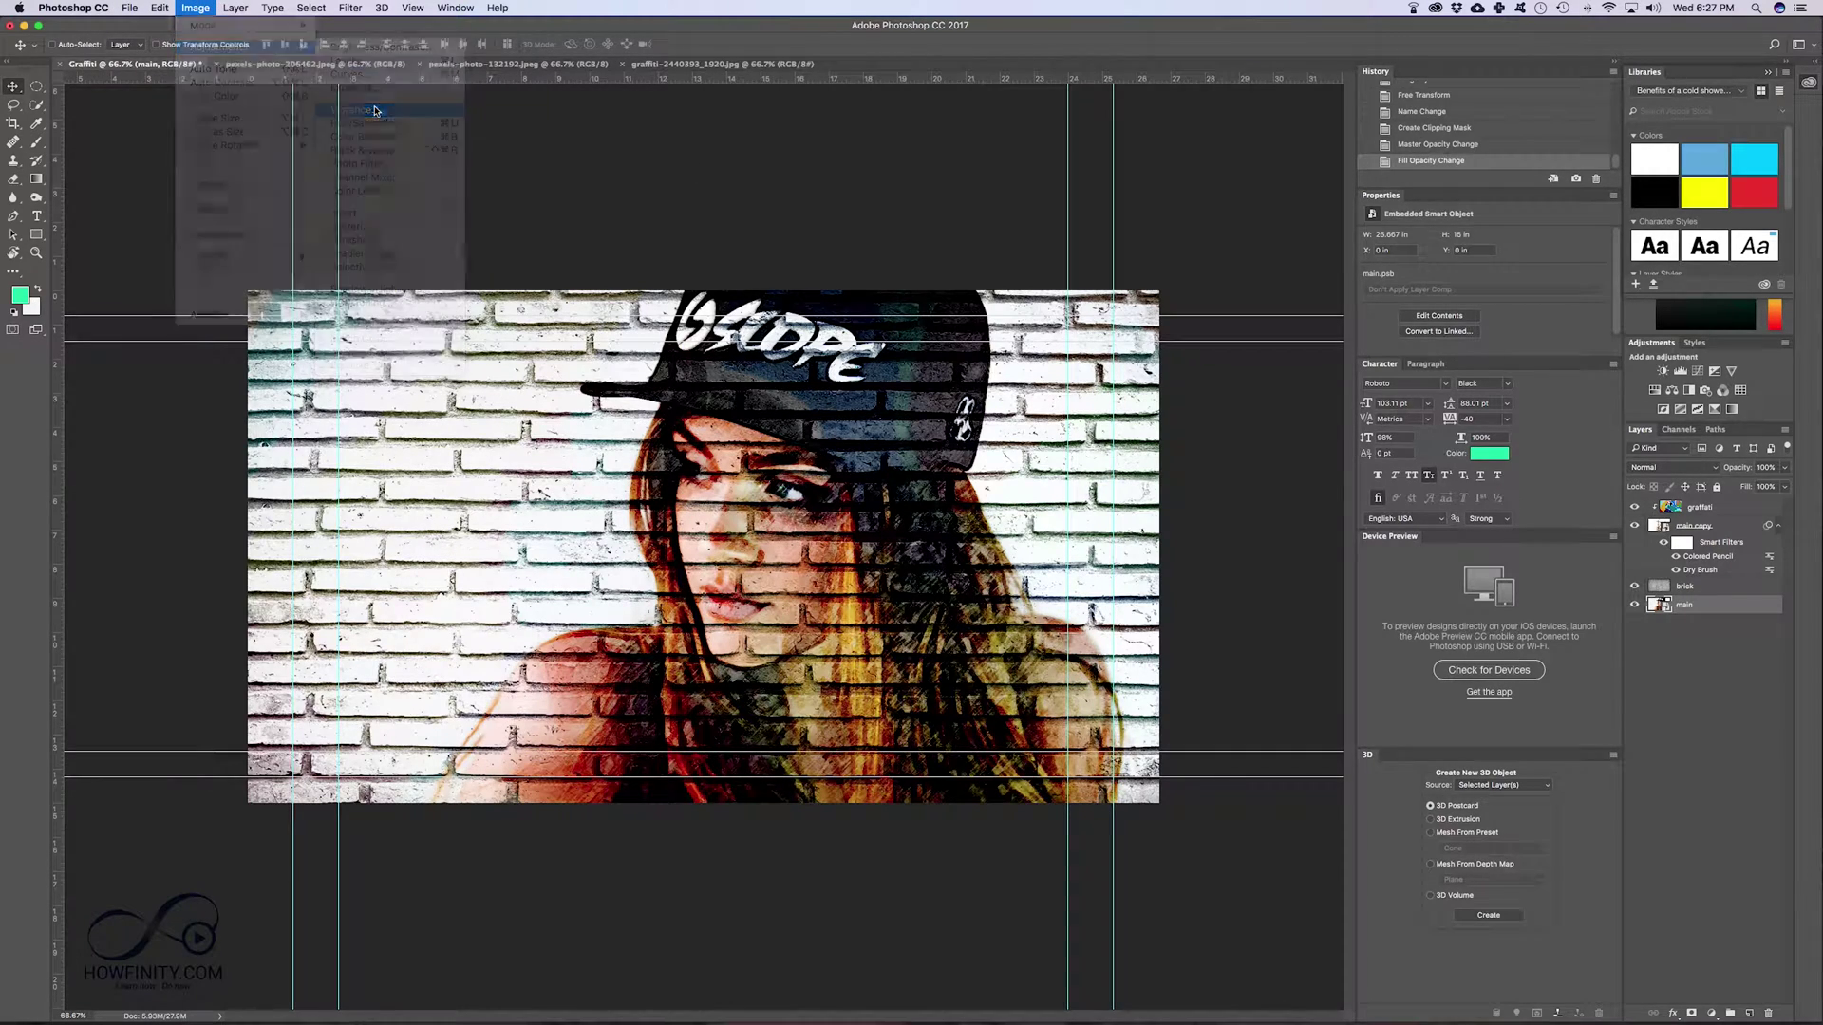
click(914, 496)
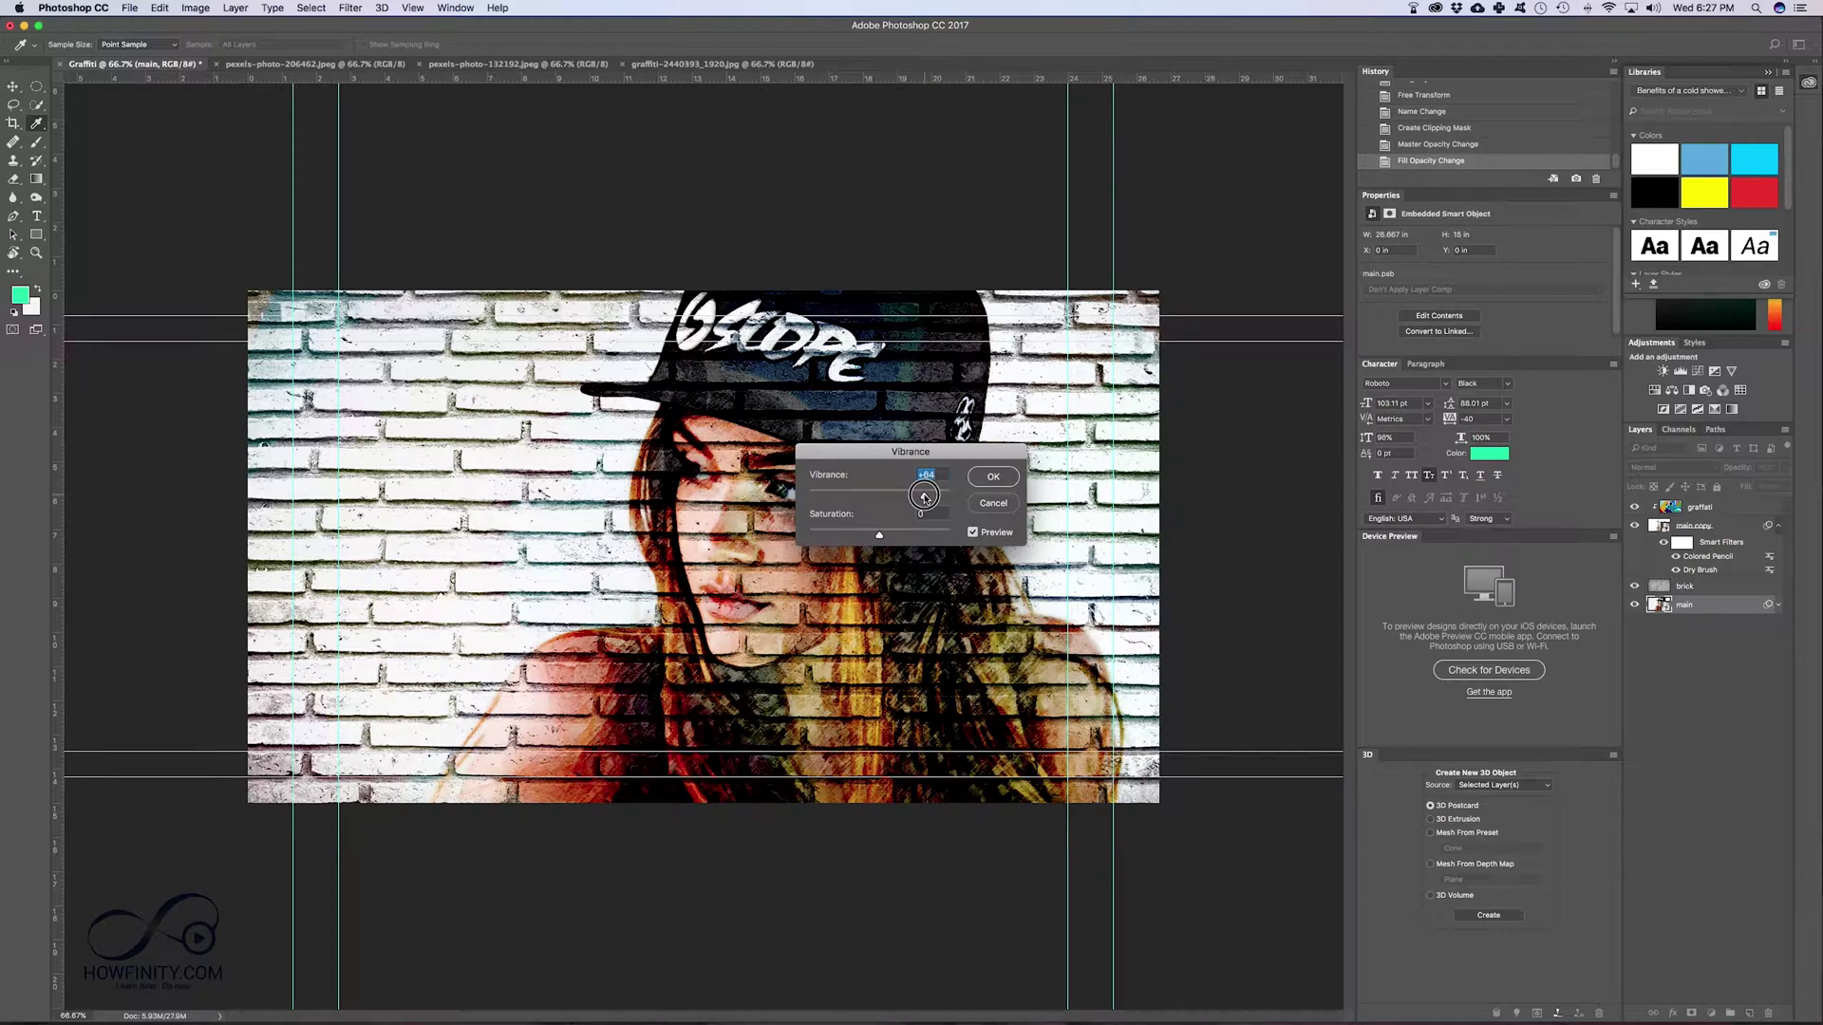
drag(914, 496, 891, 534)
click(993, 477)
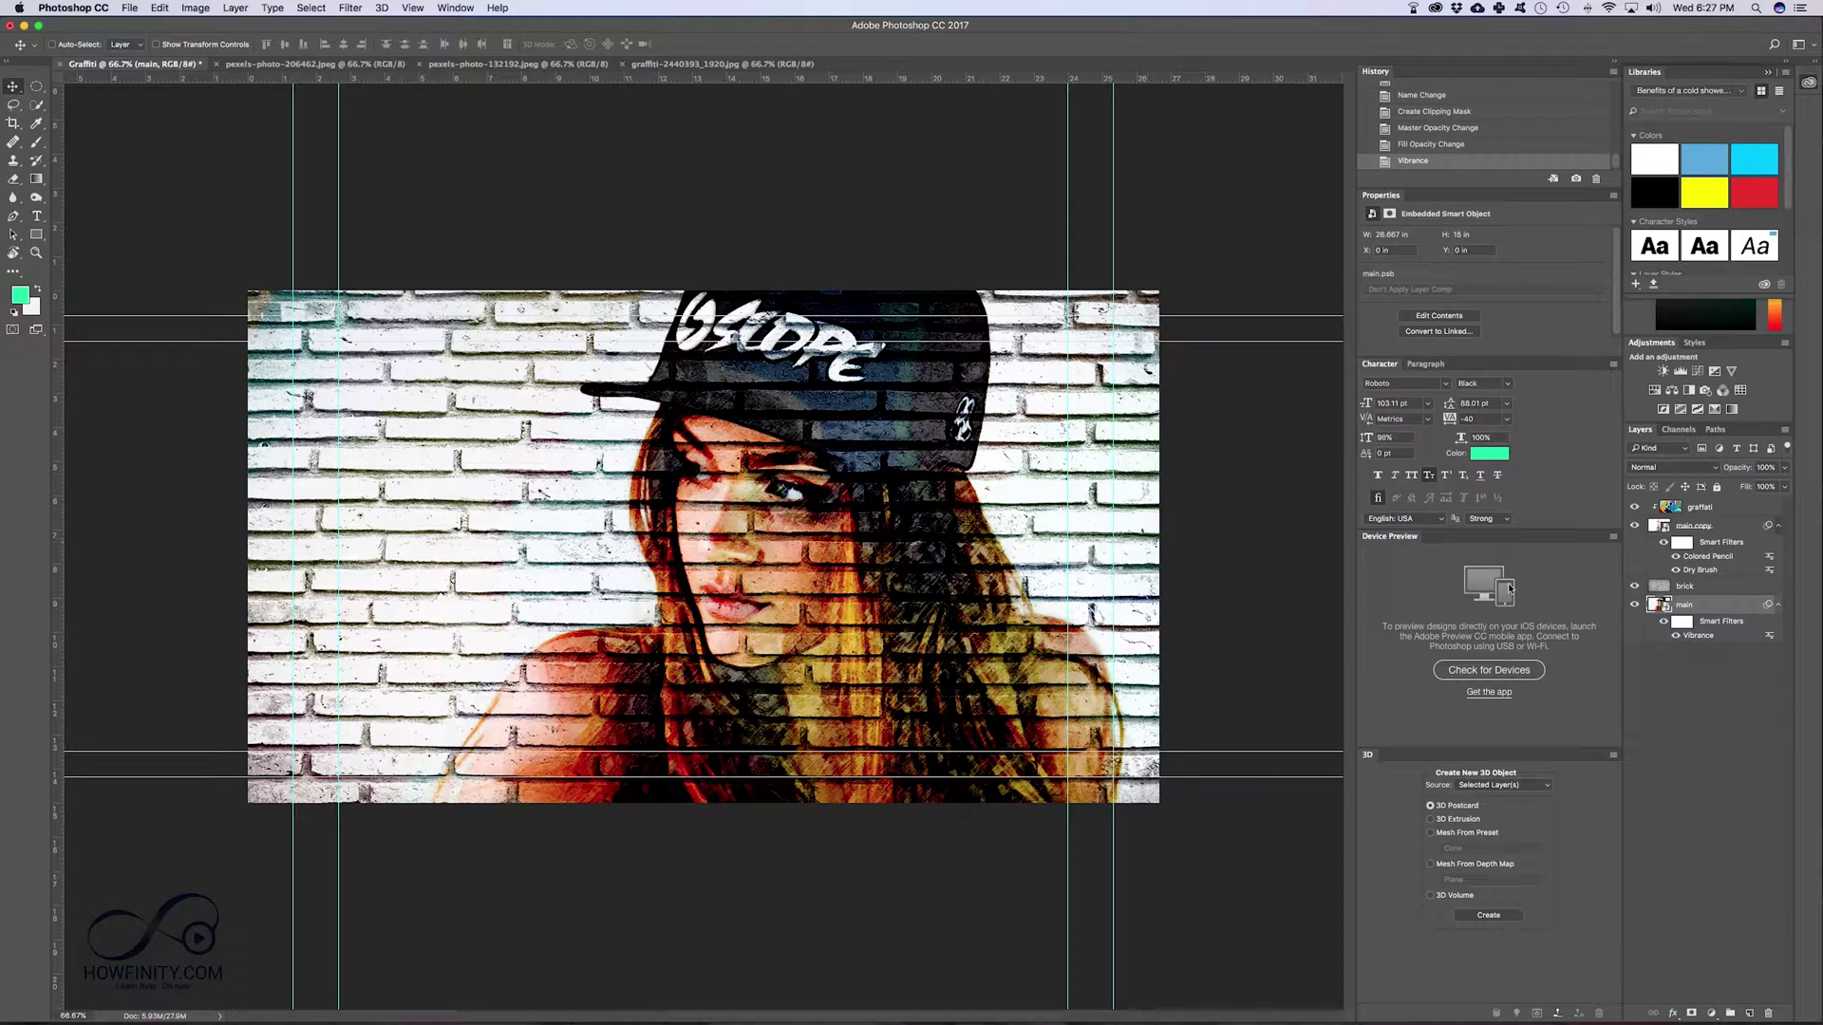
Step: Toggle the portrait's smart filters off and on to compare, then select the brick layer
click(1665, 622)
click(1664, 622)
click(1709, 585)
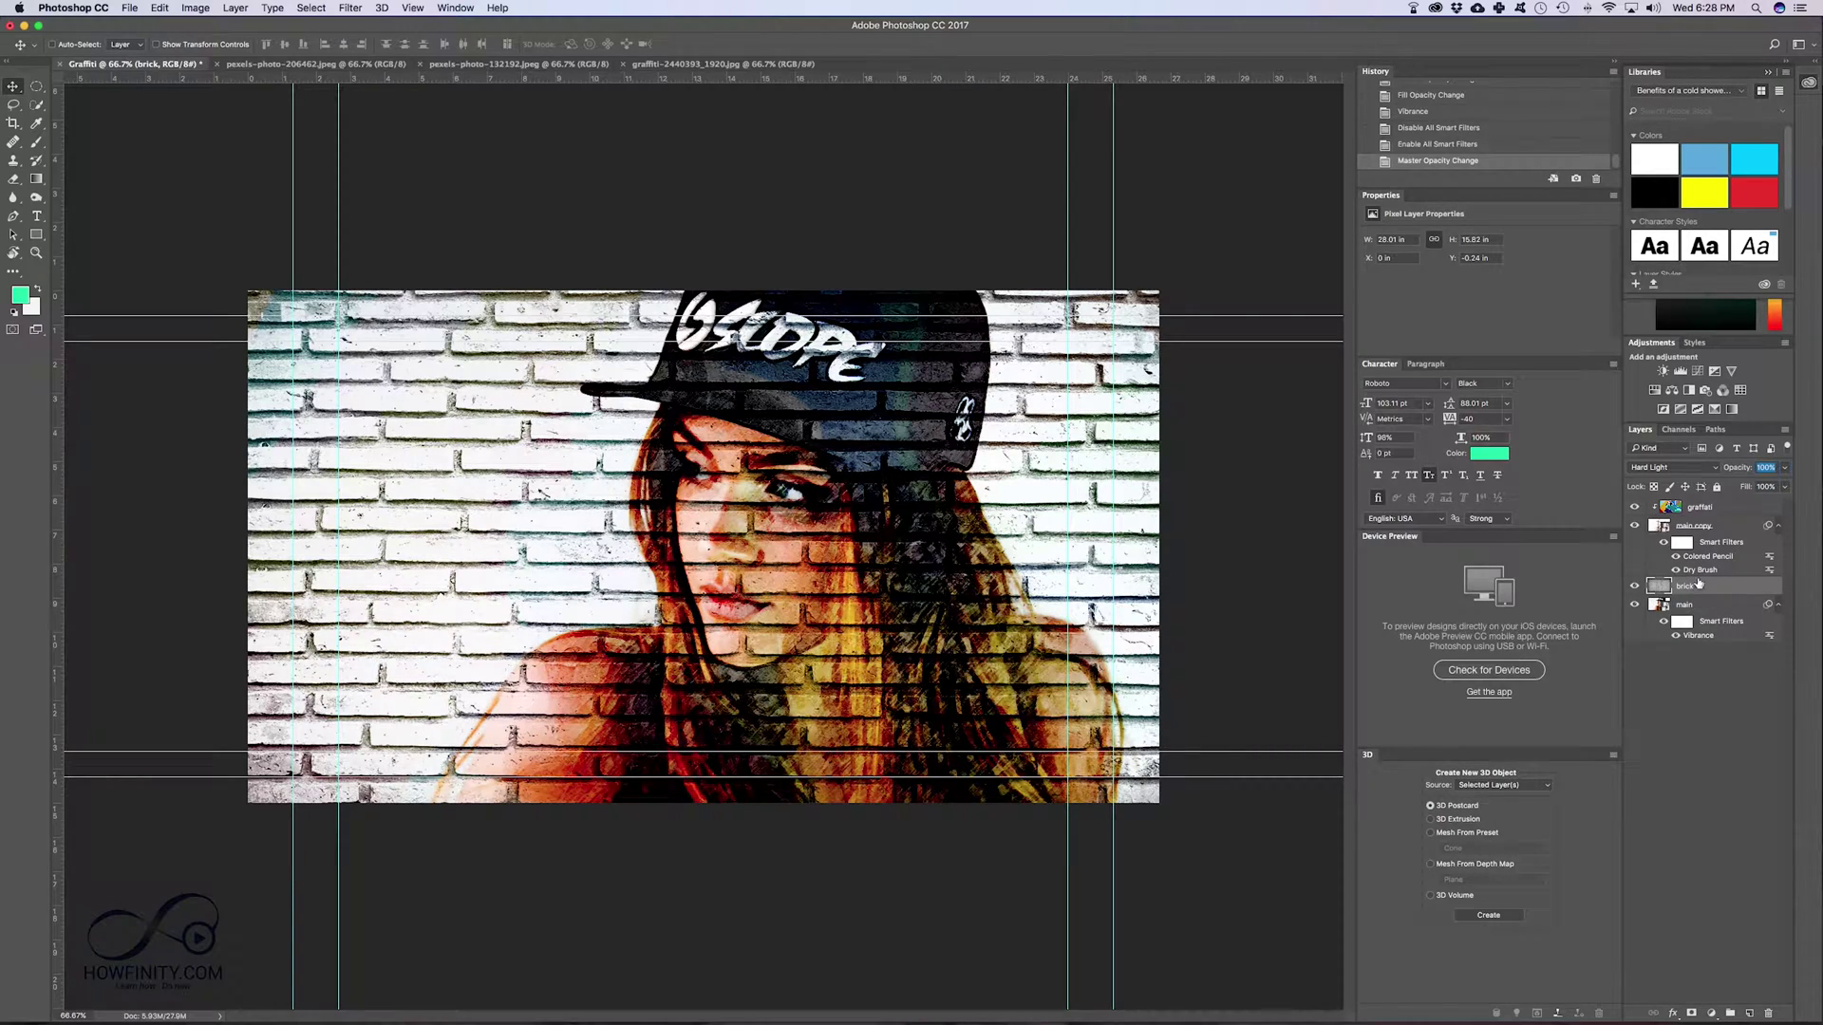
Step: Raise the brick layer's opacity to 100% and reselect the main portrait layer
drag(1762, 484, 1783, 484)
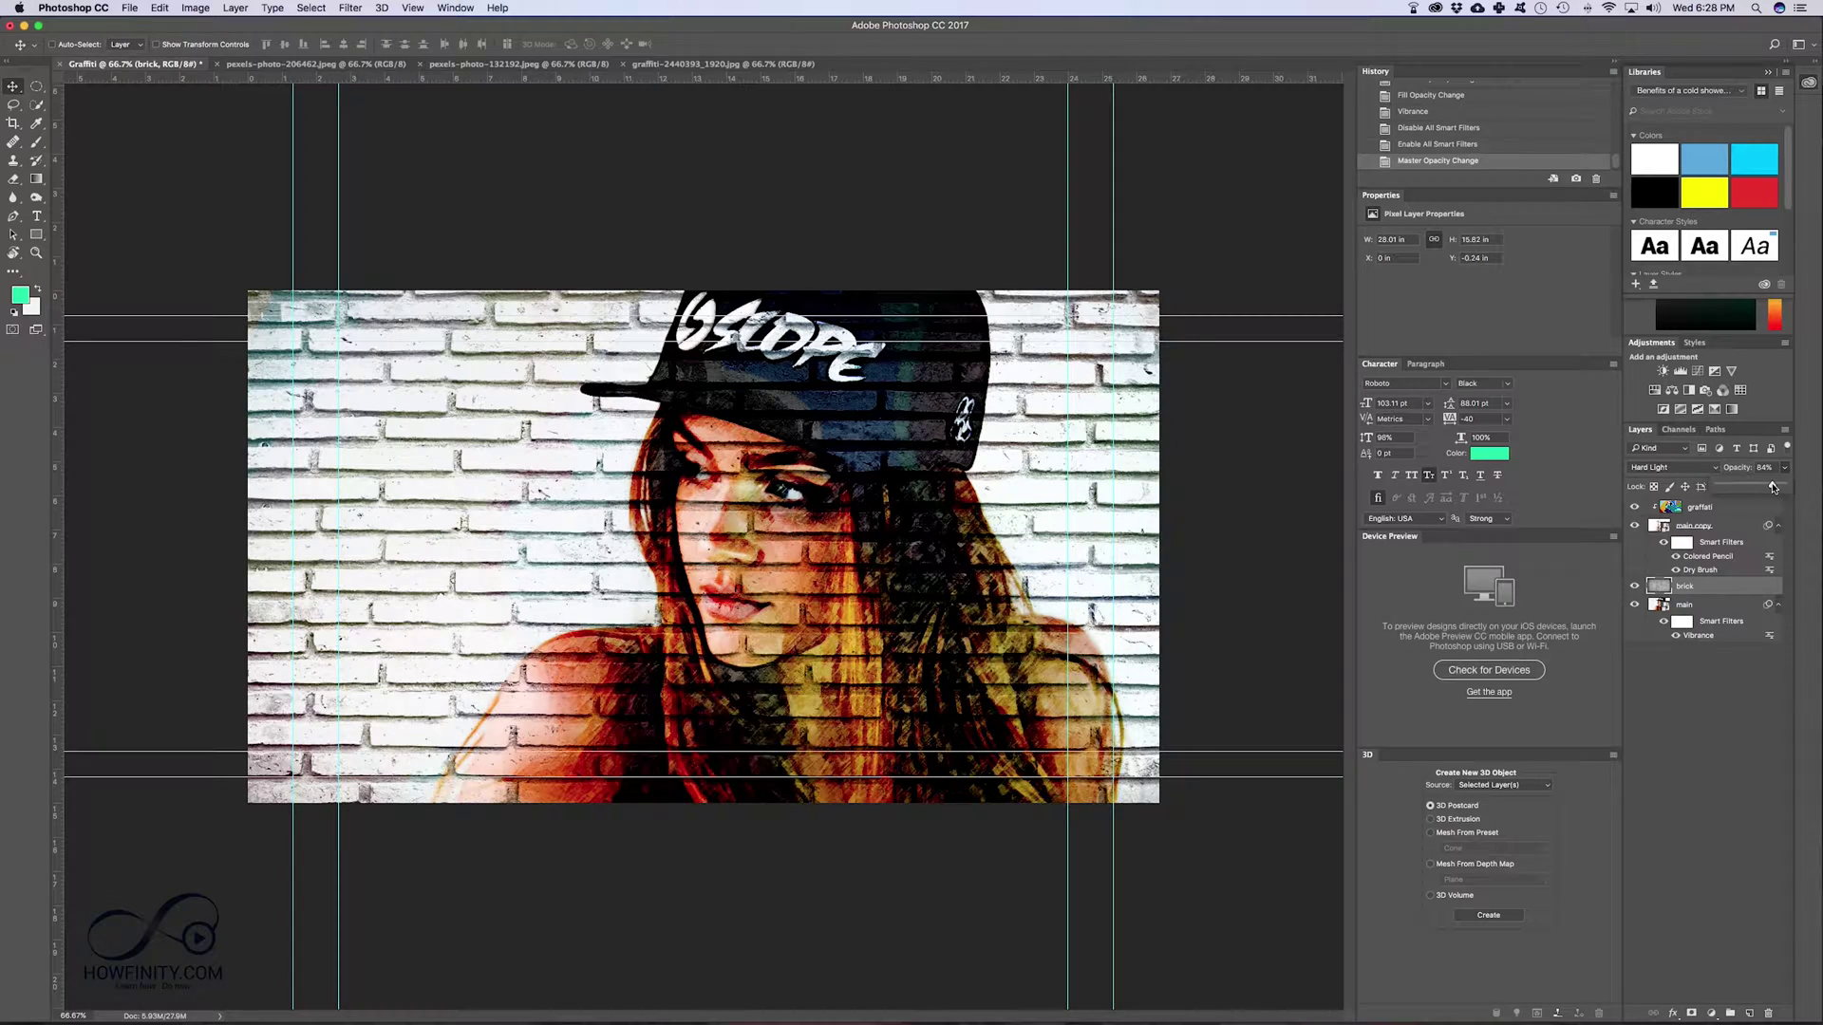
click(1789, 466)
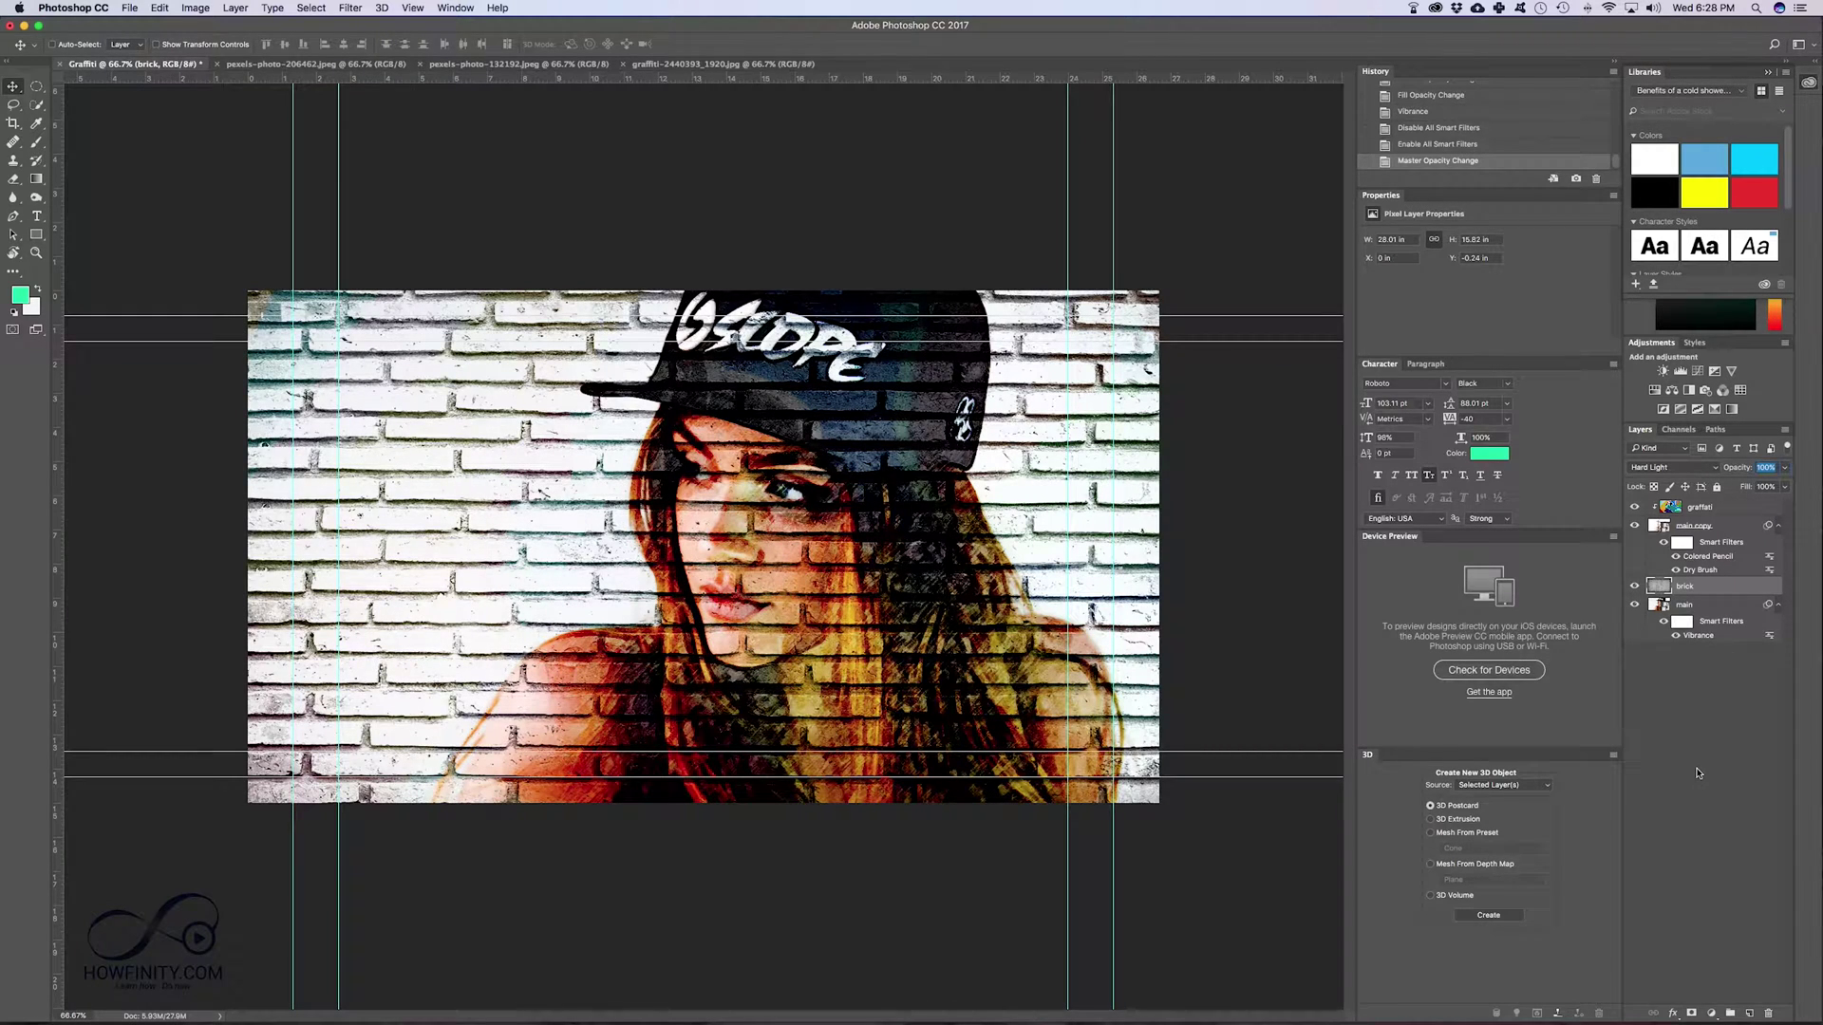
click(1663, 696)
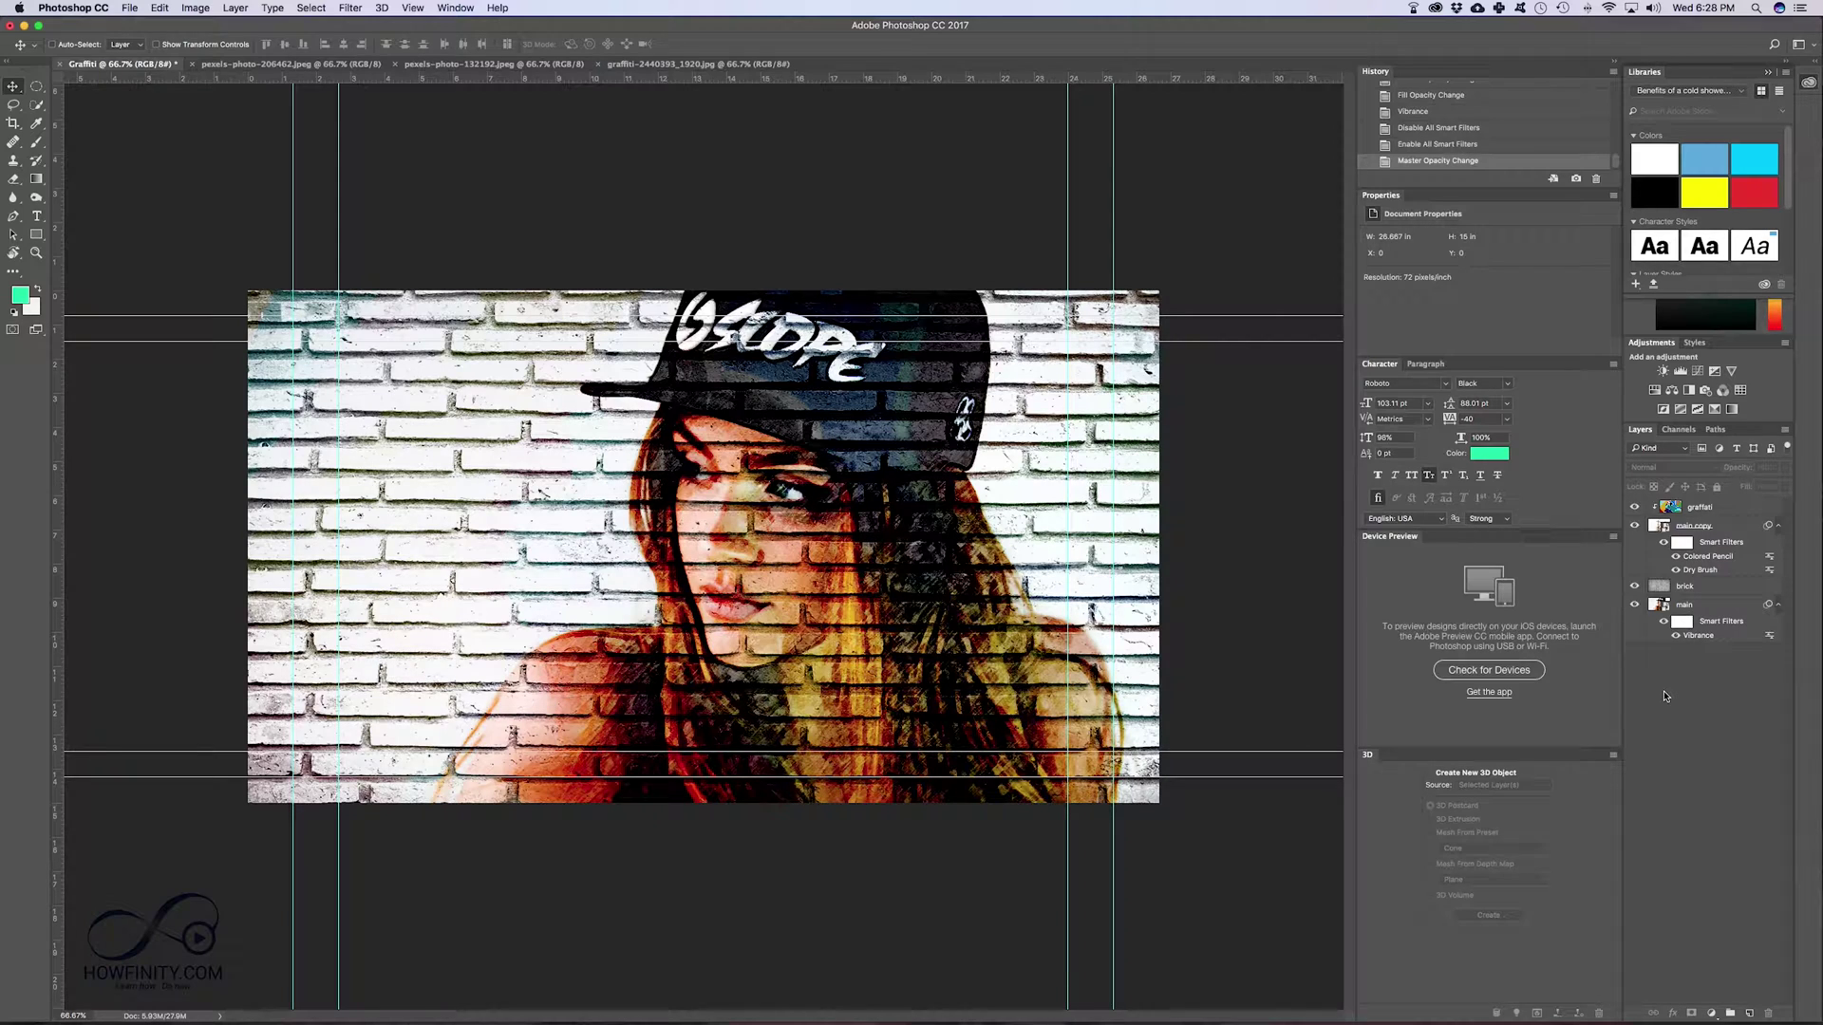
click(1694, 606)
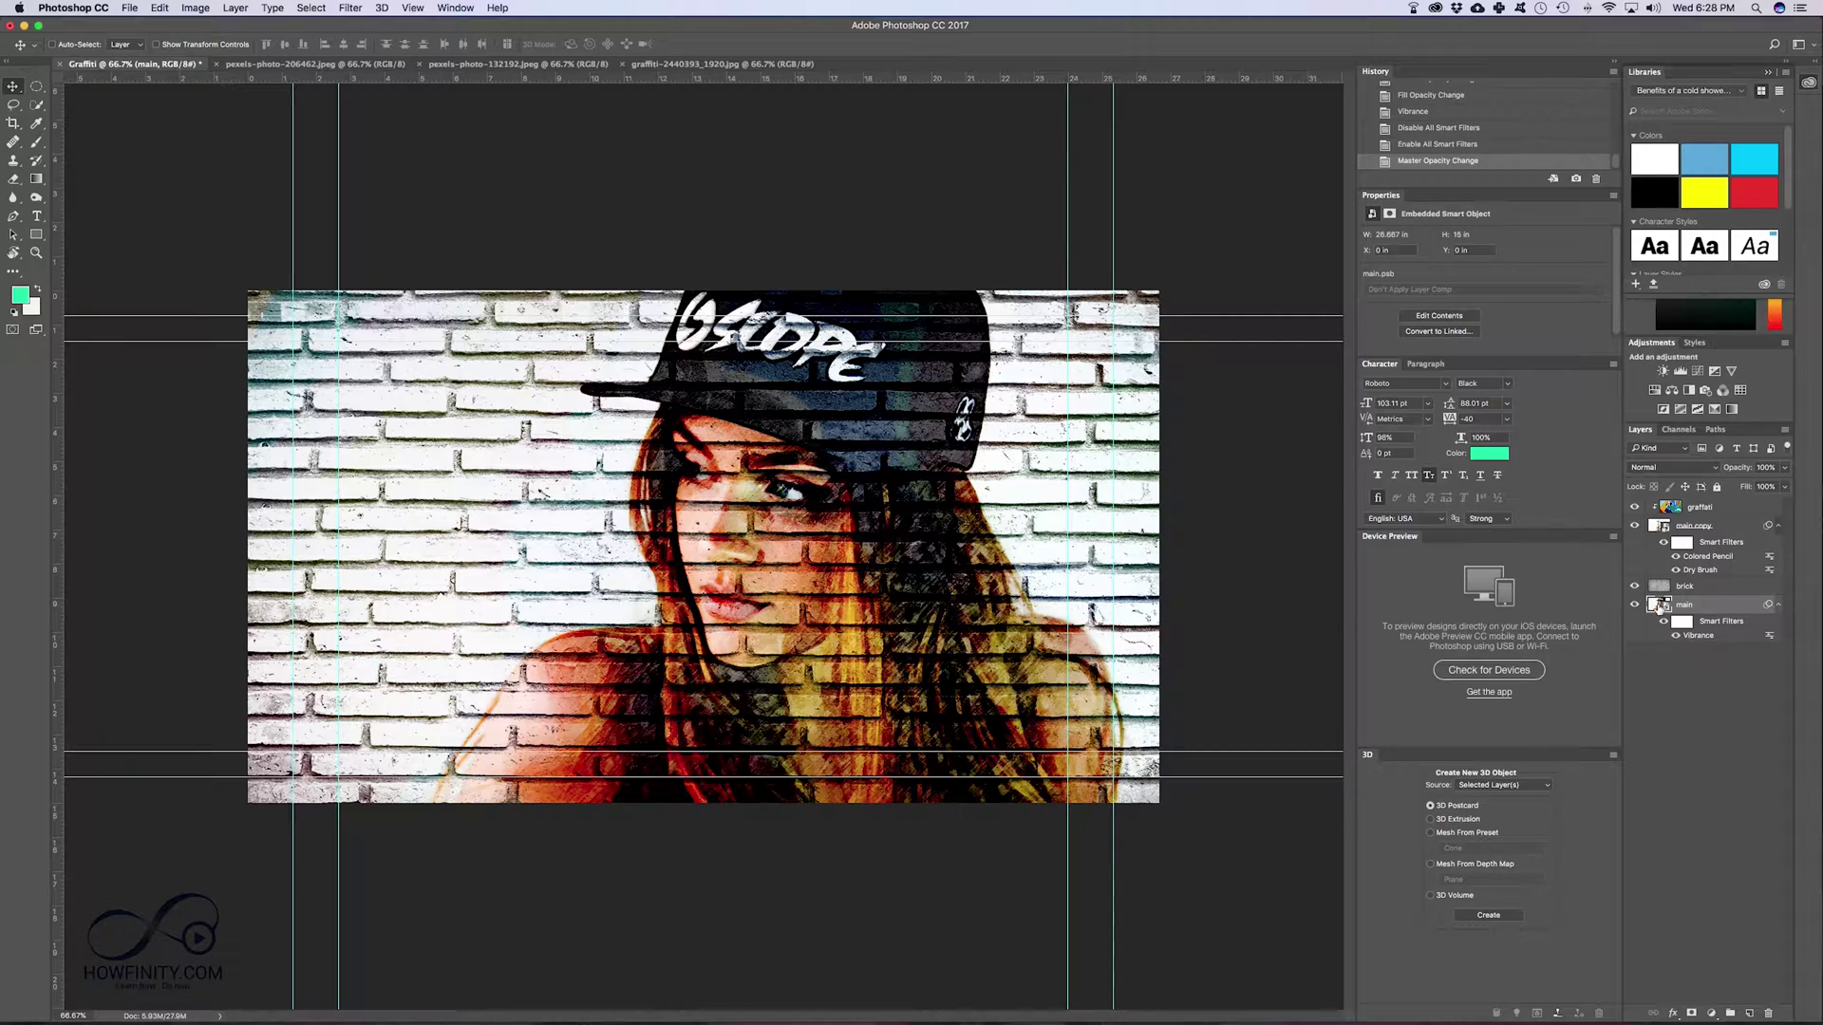
Step: Open the main smart object and bring the sunglasses photo into main.psb as a new layer
double_click(1660, 606)
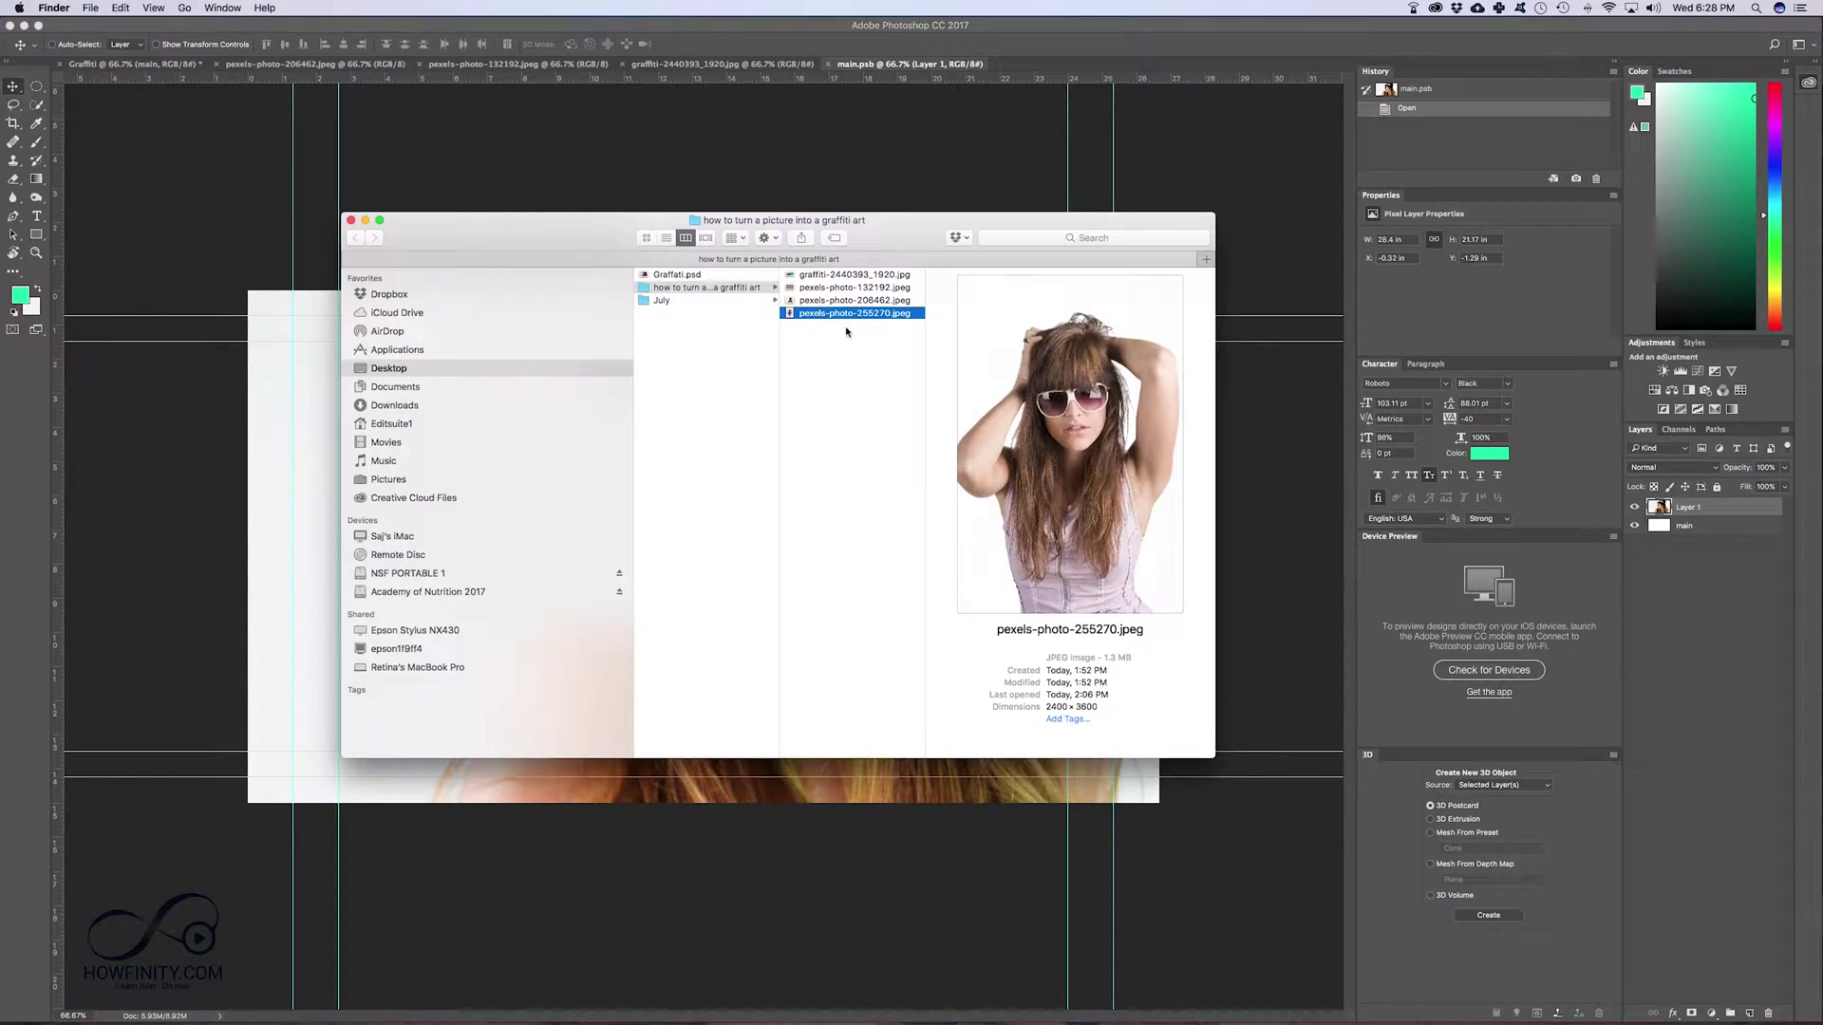
right_click(815, 313)
mouse_move(843, 340)
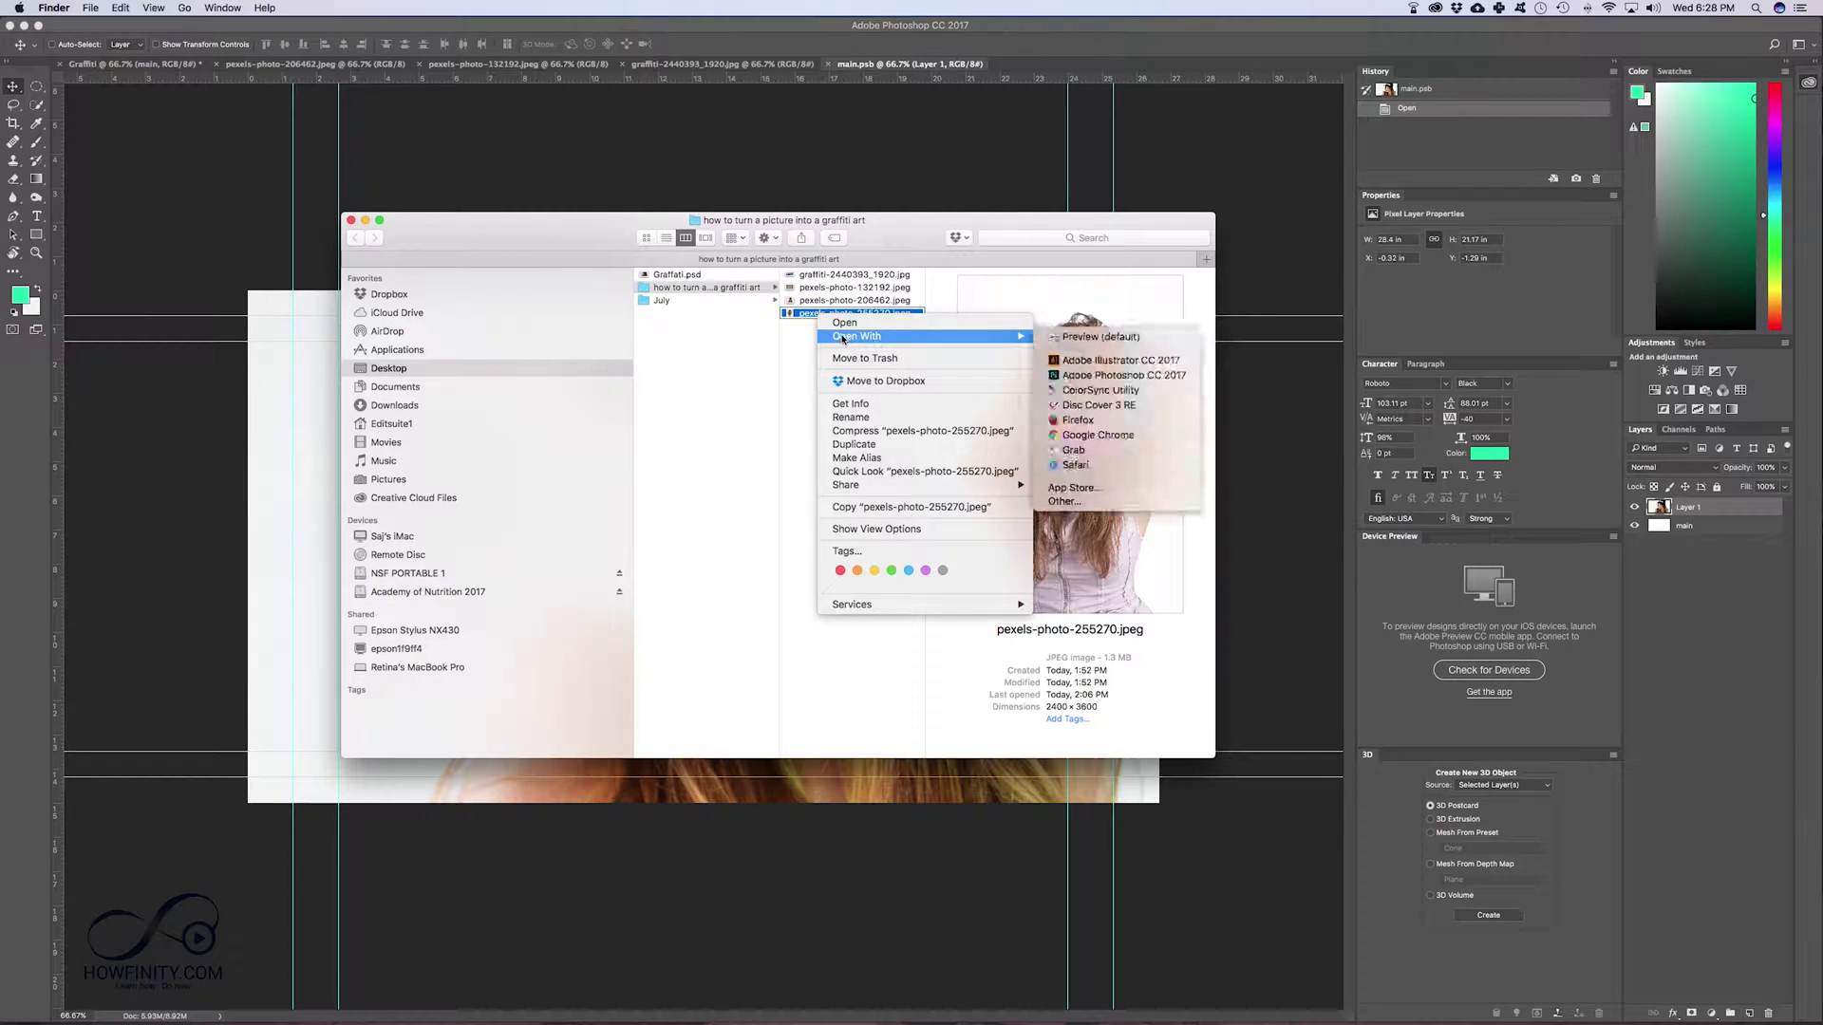
click(1074, 376)
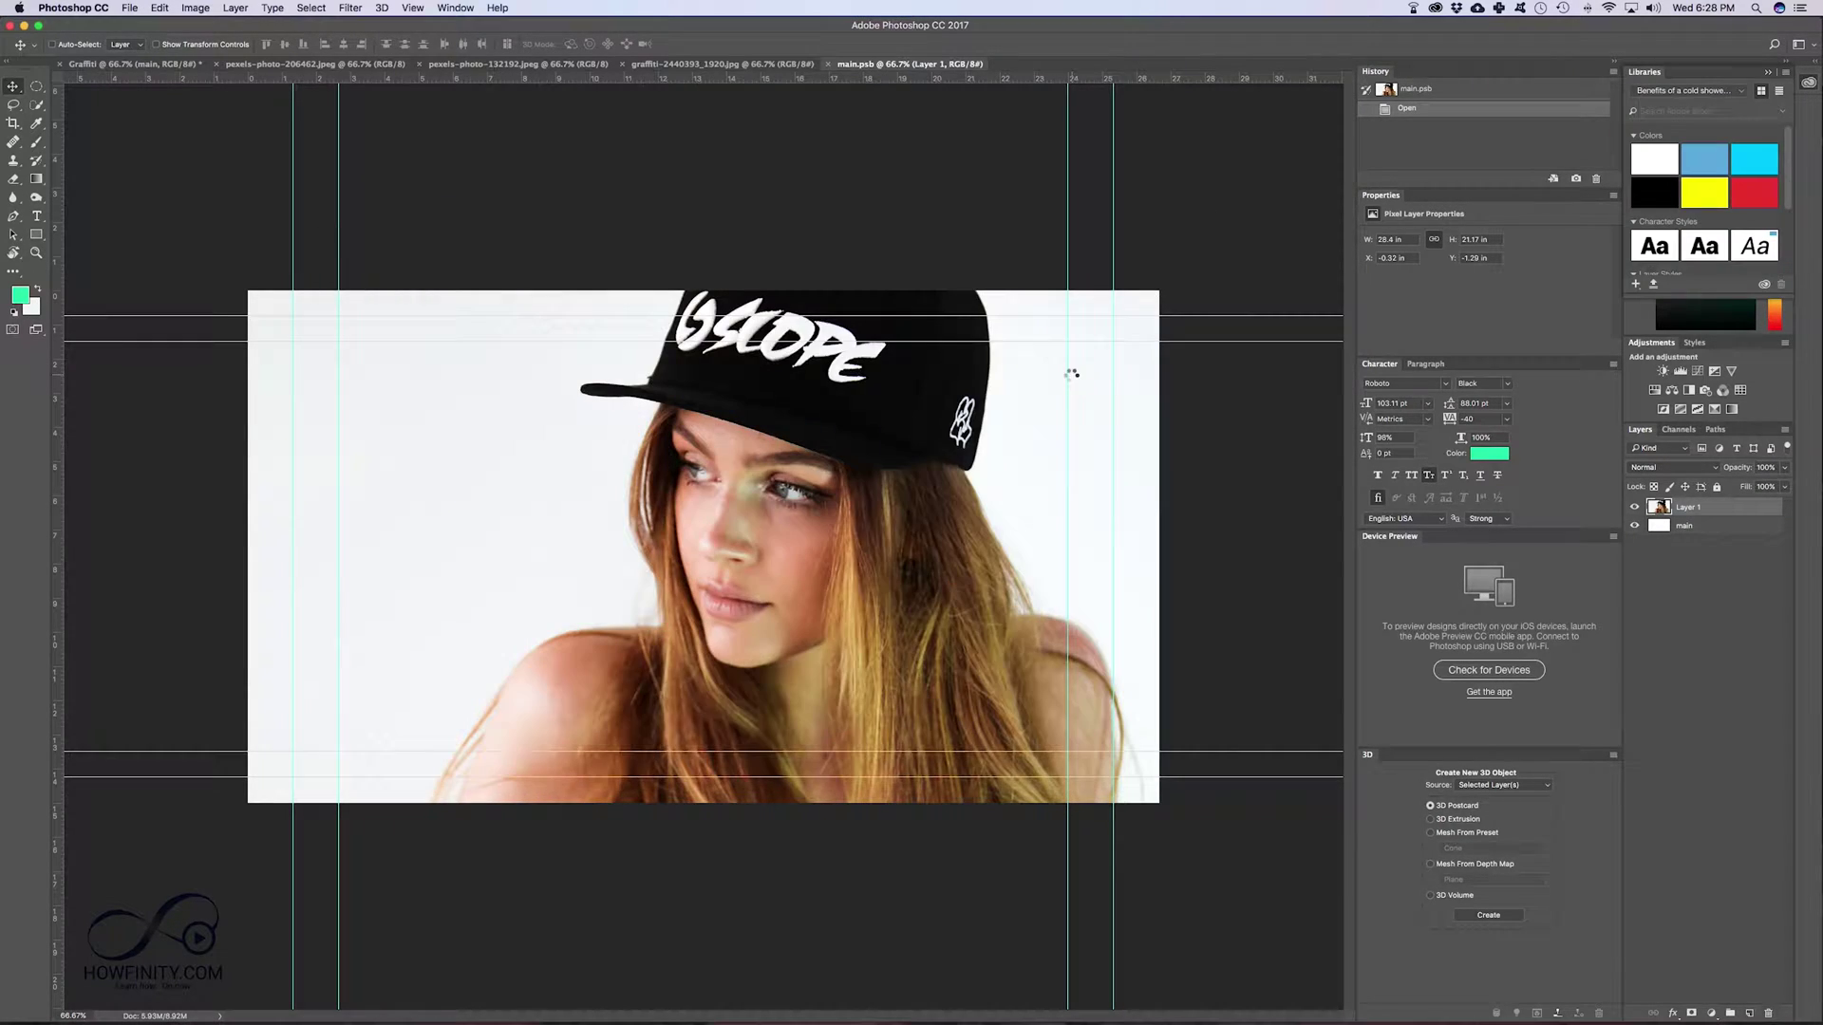
drag(859, 63, 783, 557)
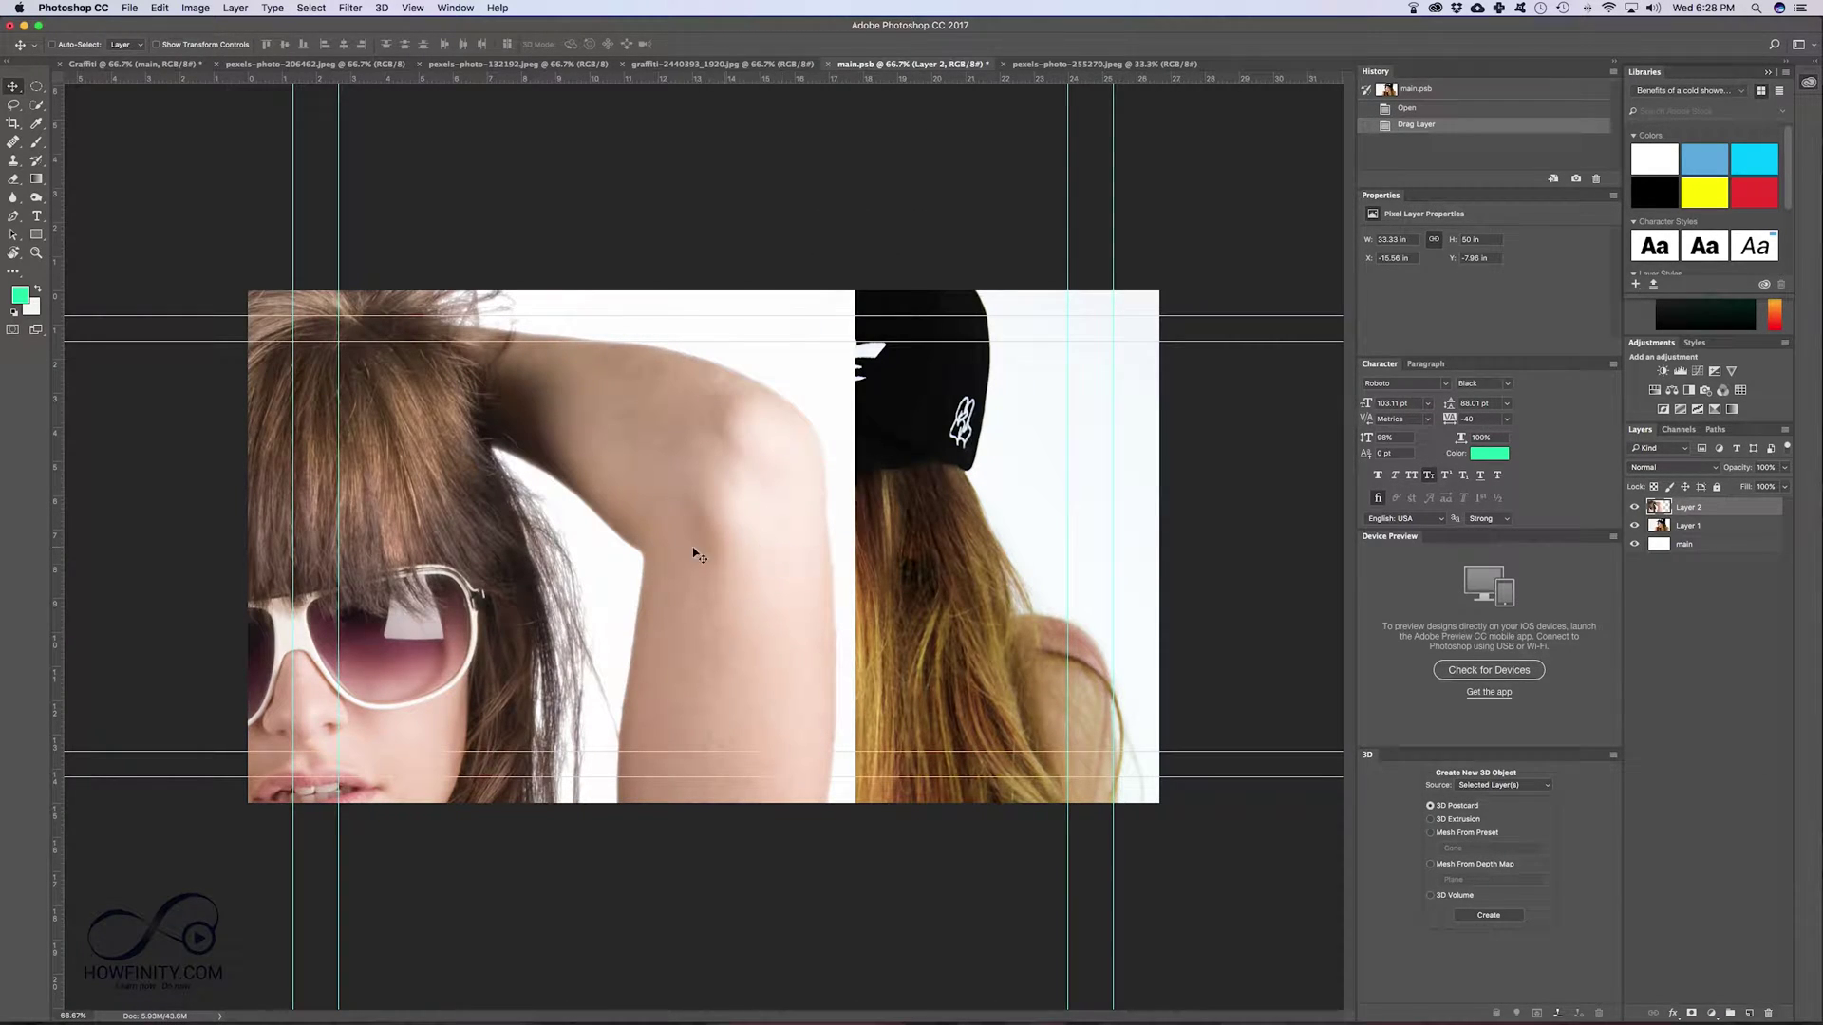
Step: Scale the sunglasses photo to about 74% and centre it on the canvas
drag(646, 549, 969, 499)
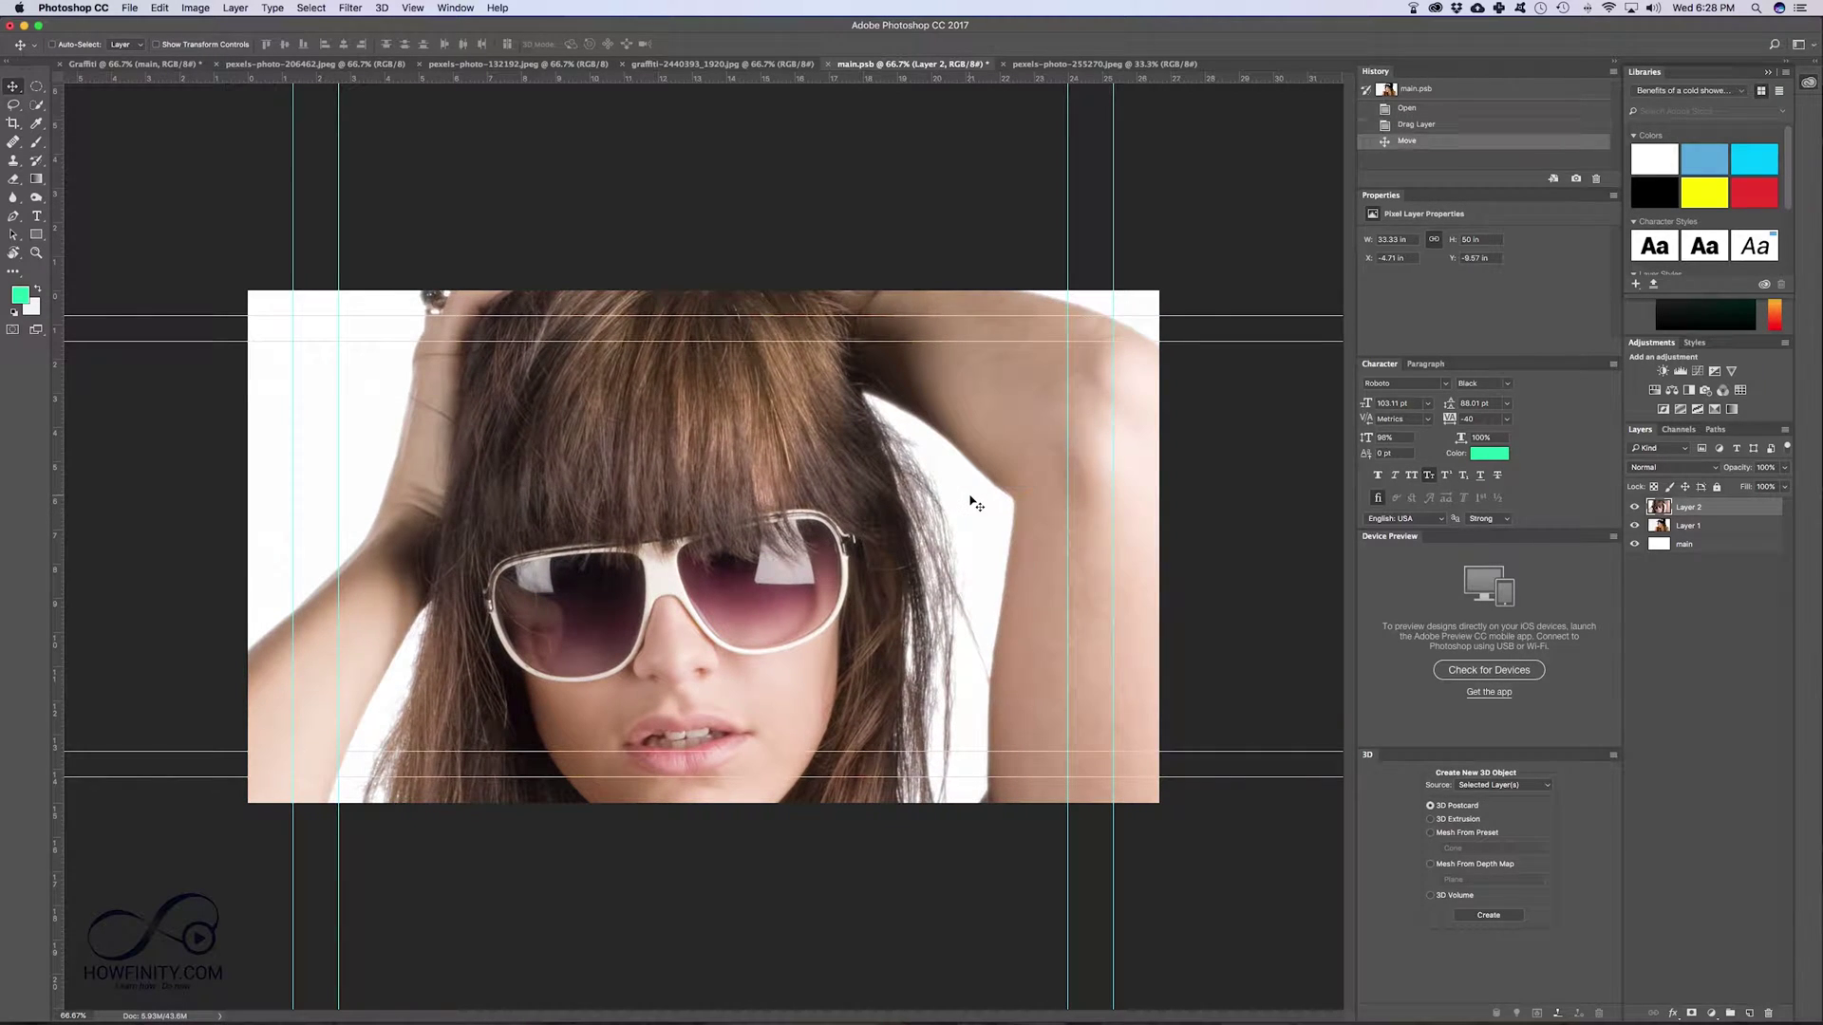
key(ctrl+t)
key(super+minus)
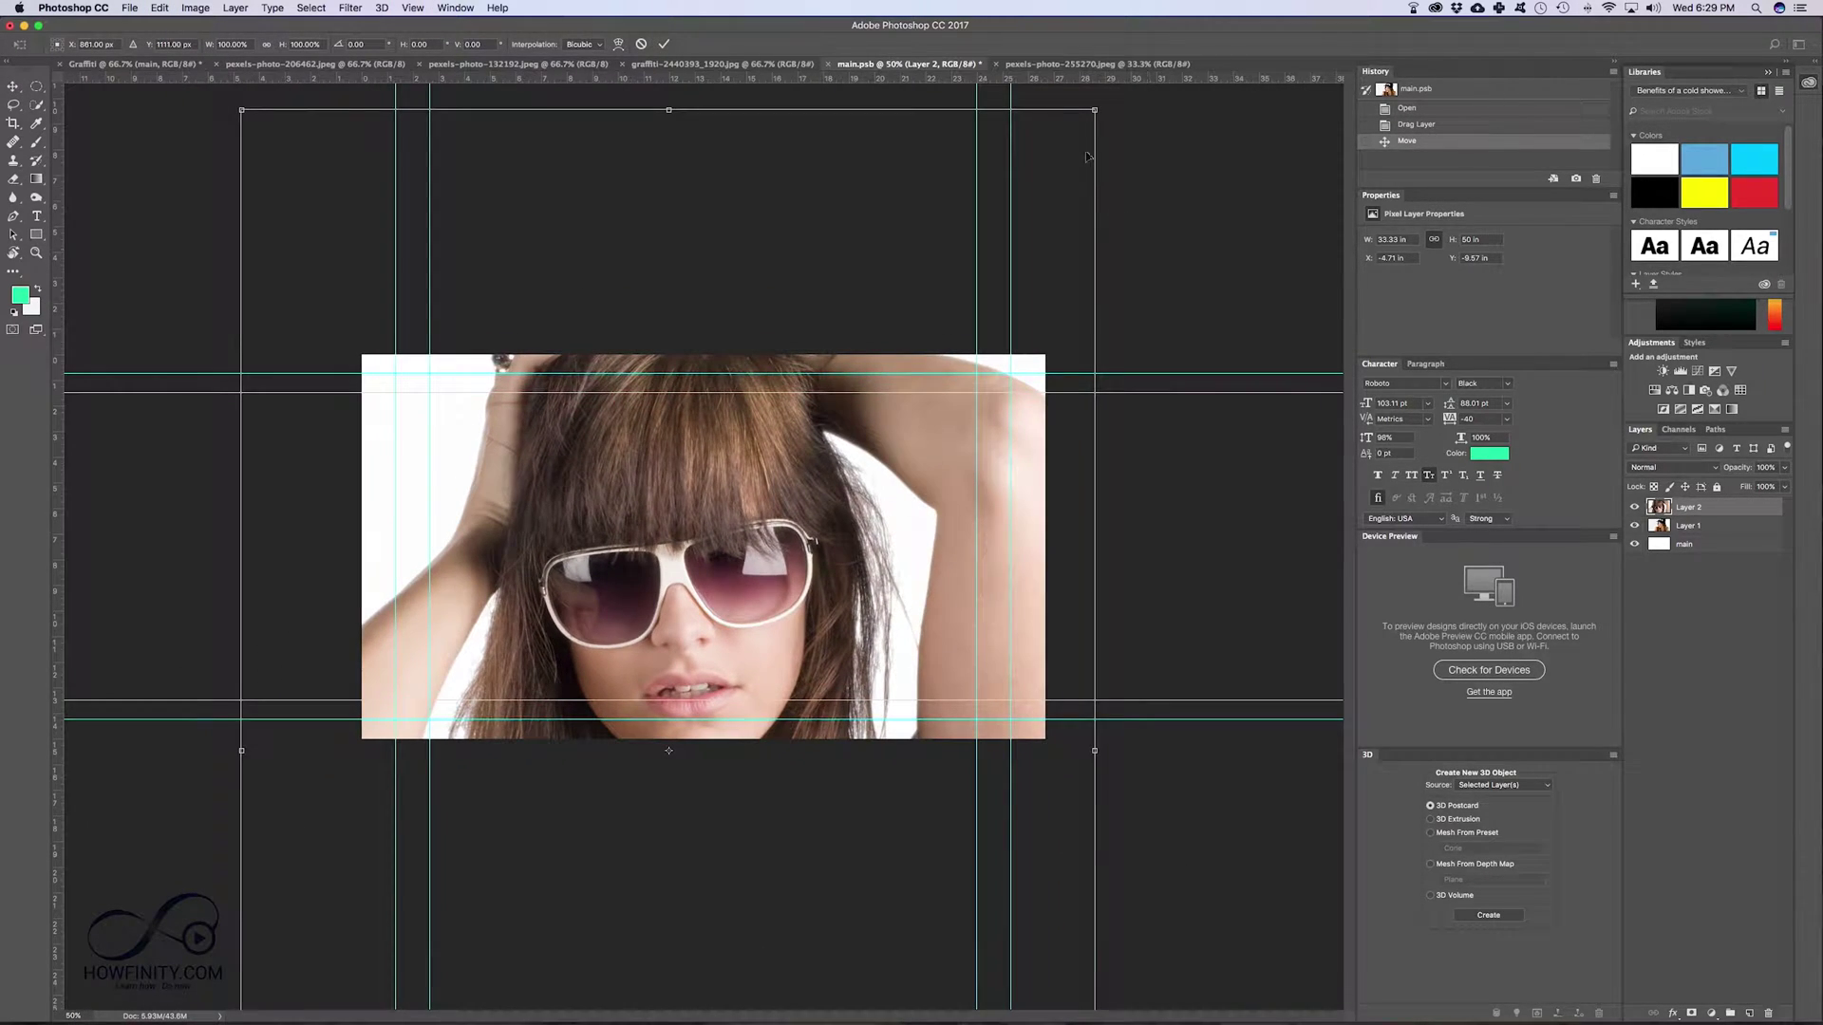
drag(1095, 109, 903, 459)
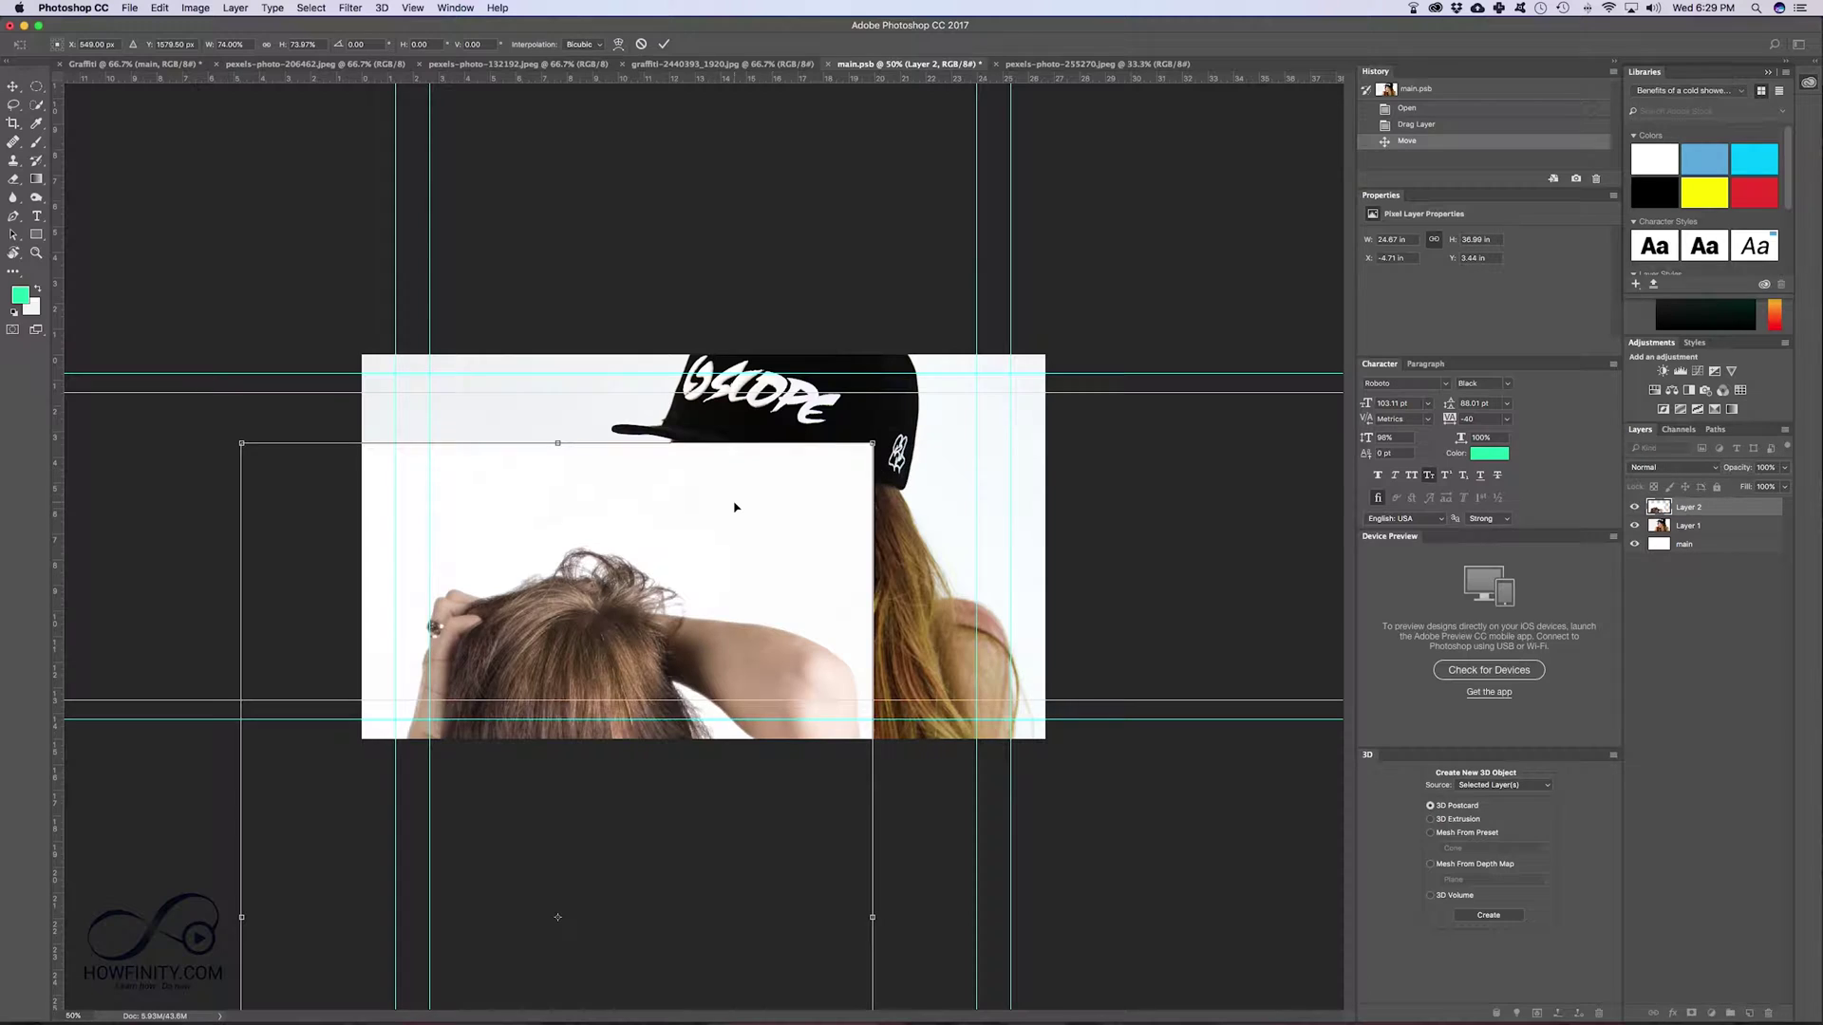
drag(732, 508, 907, 237)
key(Return)
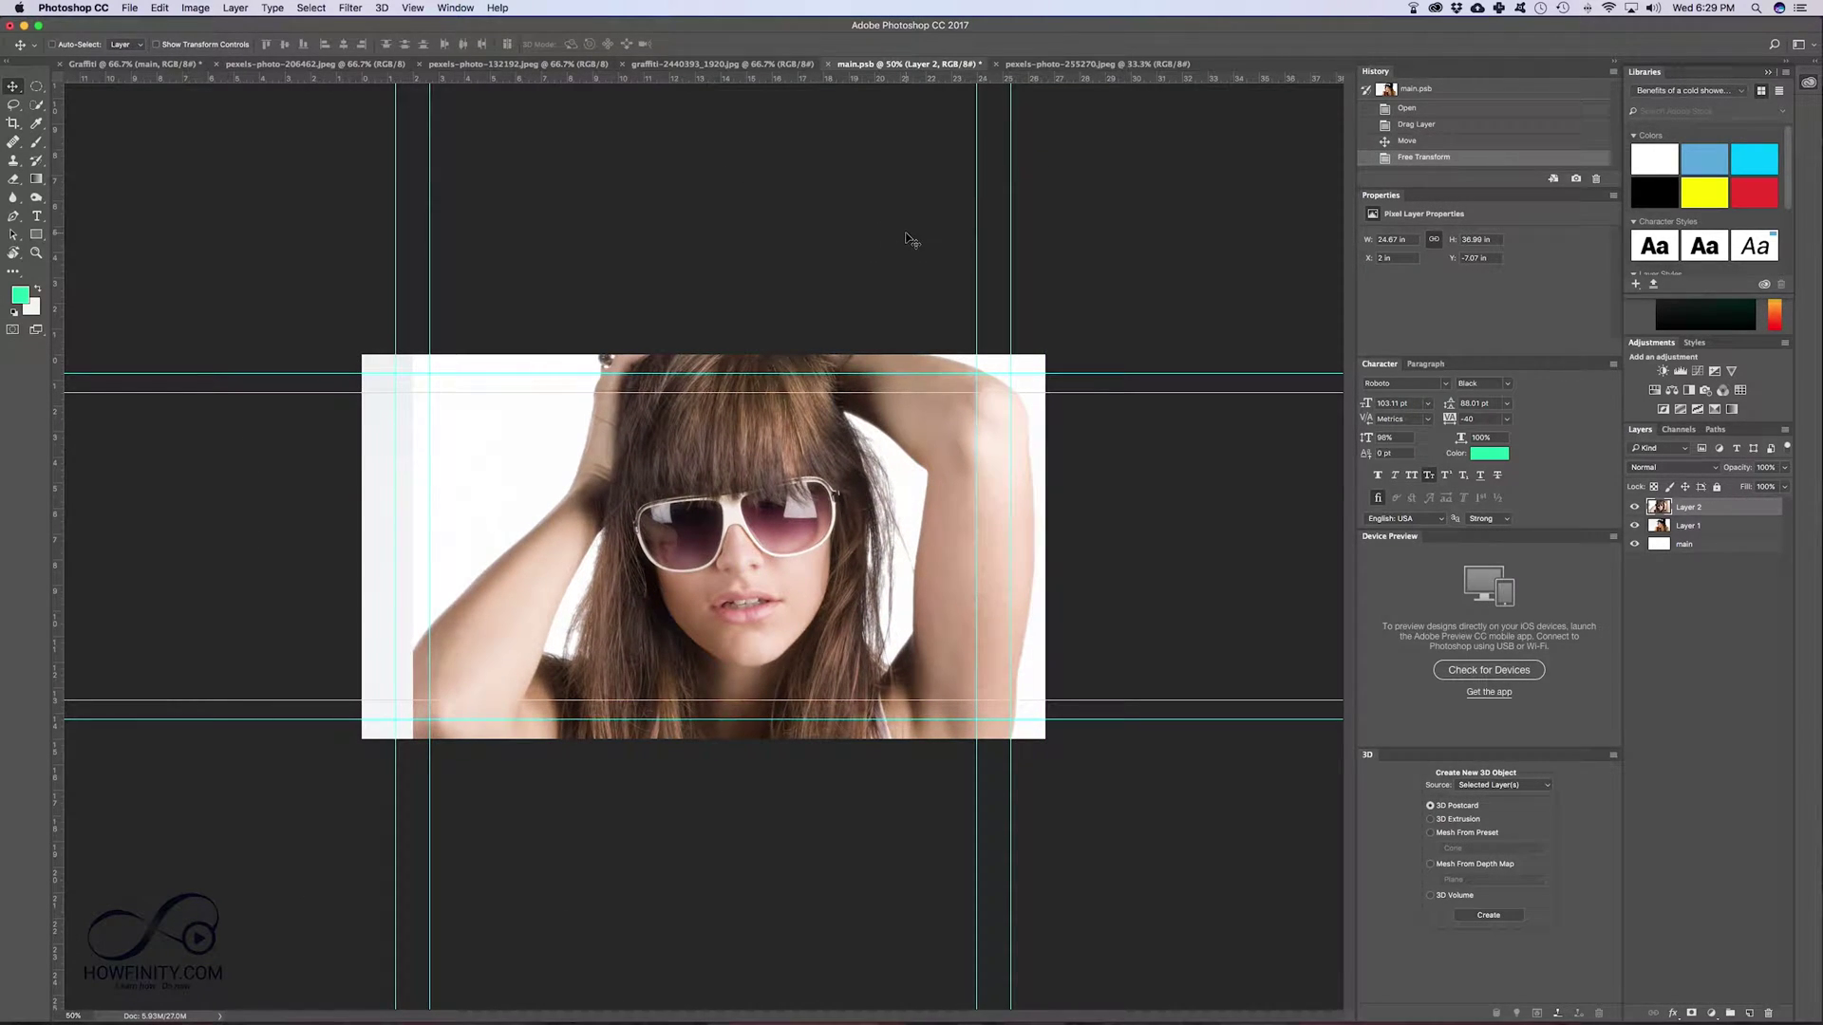
Step: Save and close main.psb, then return to the Graffiti document
click(828, 64)
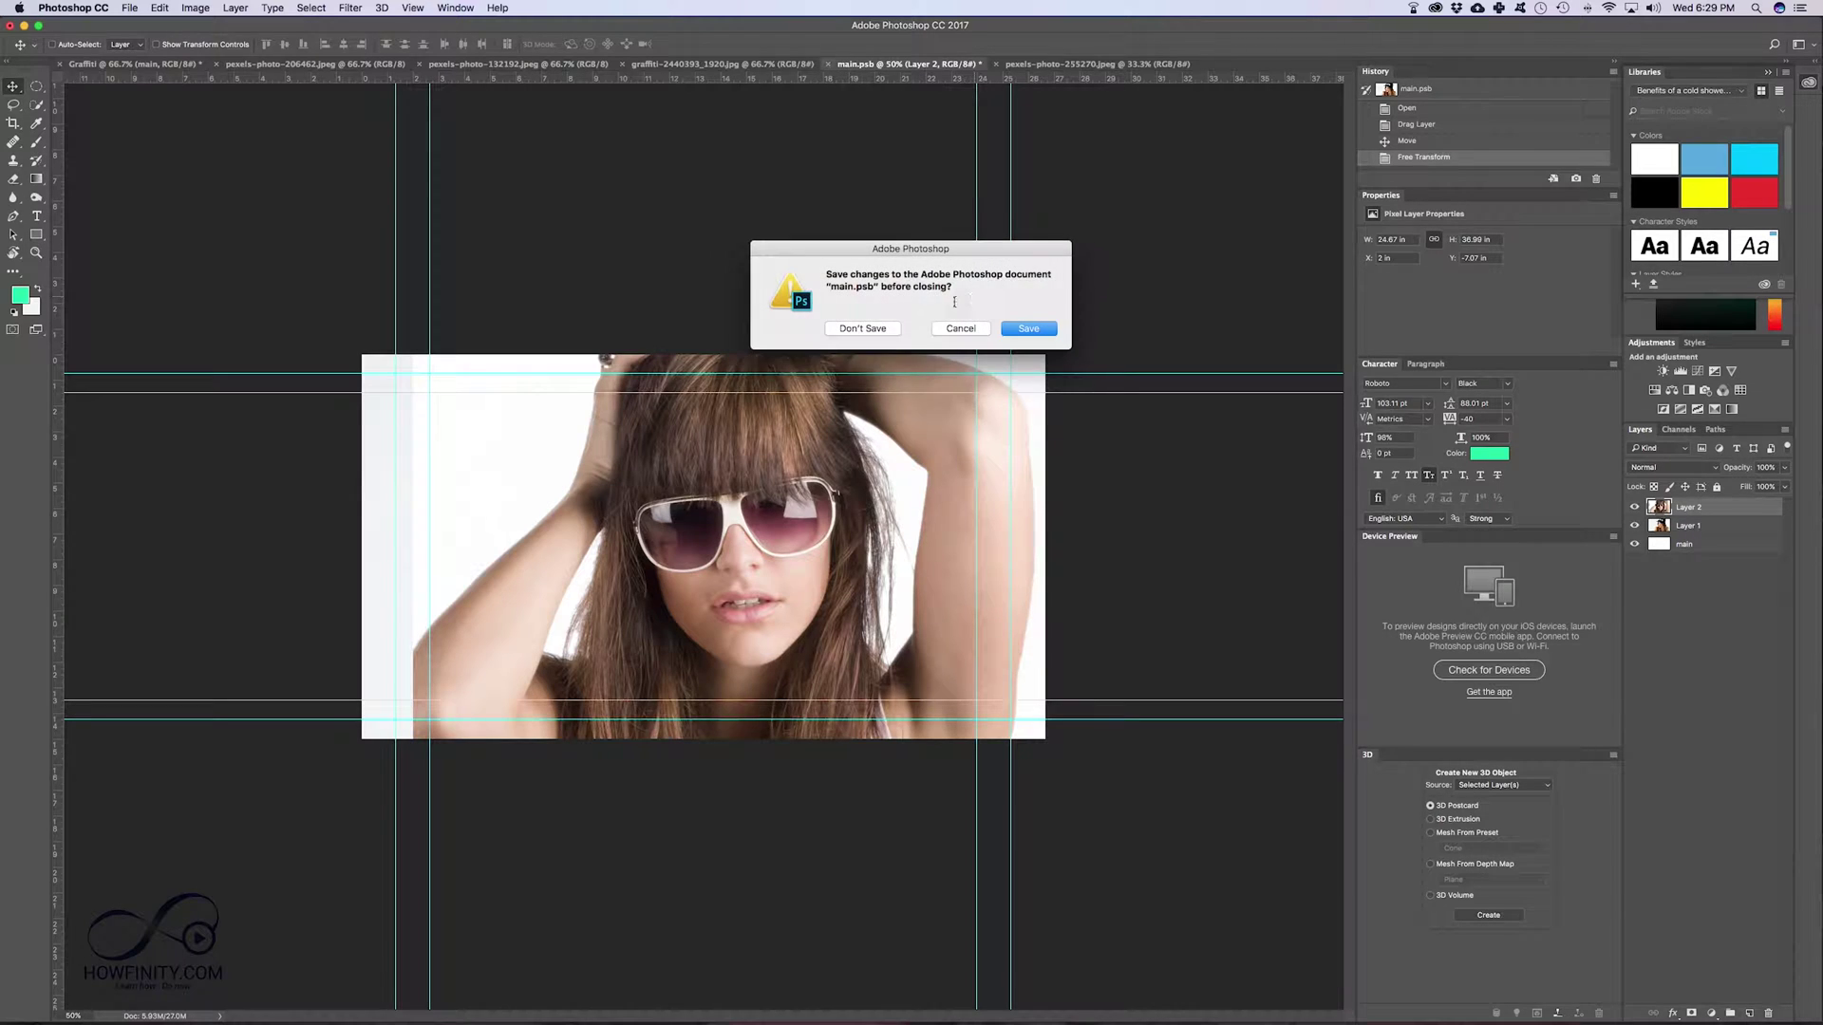
click(1037, 329)
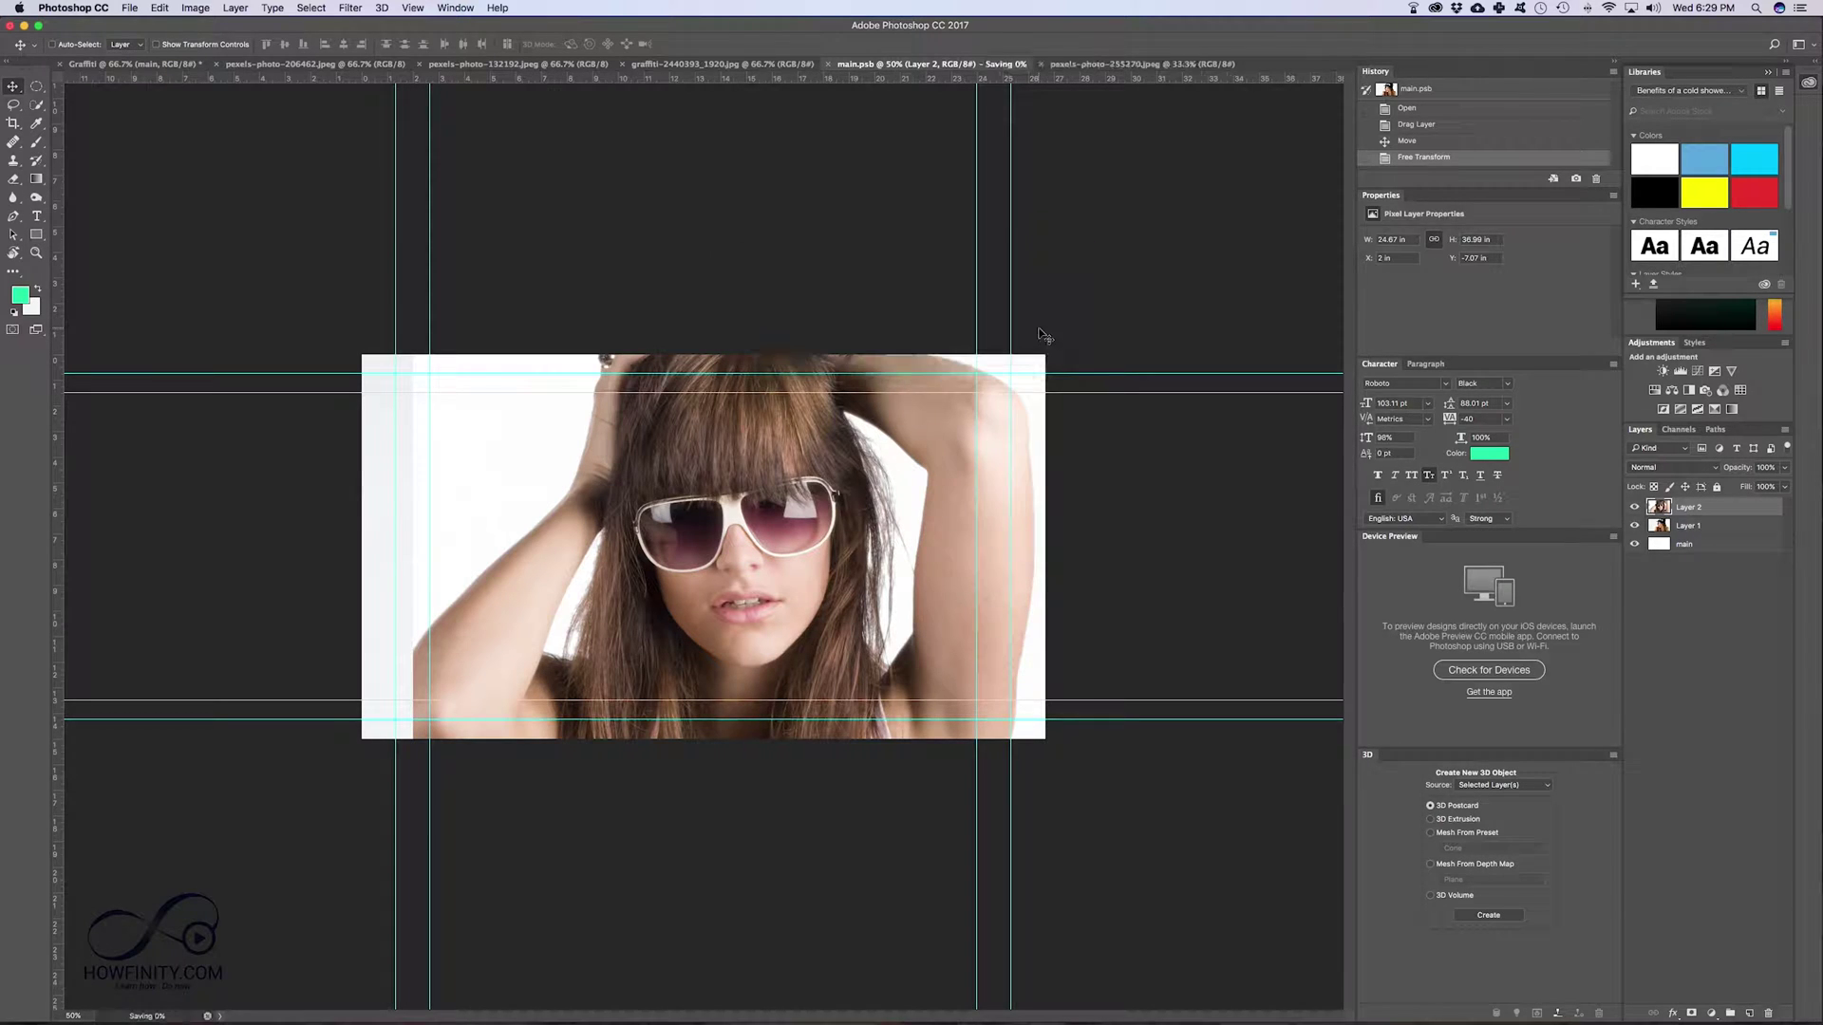
click(88, 63)
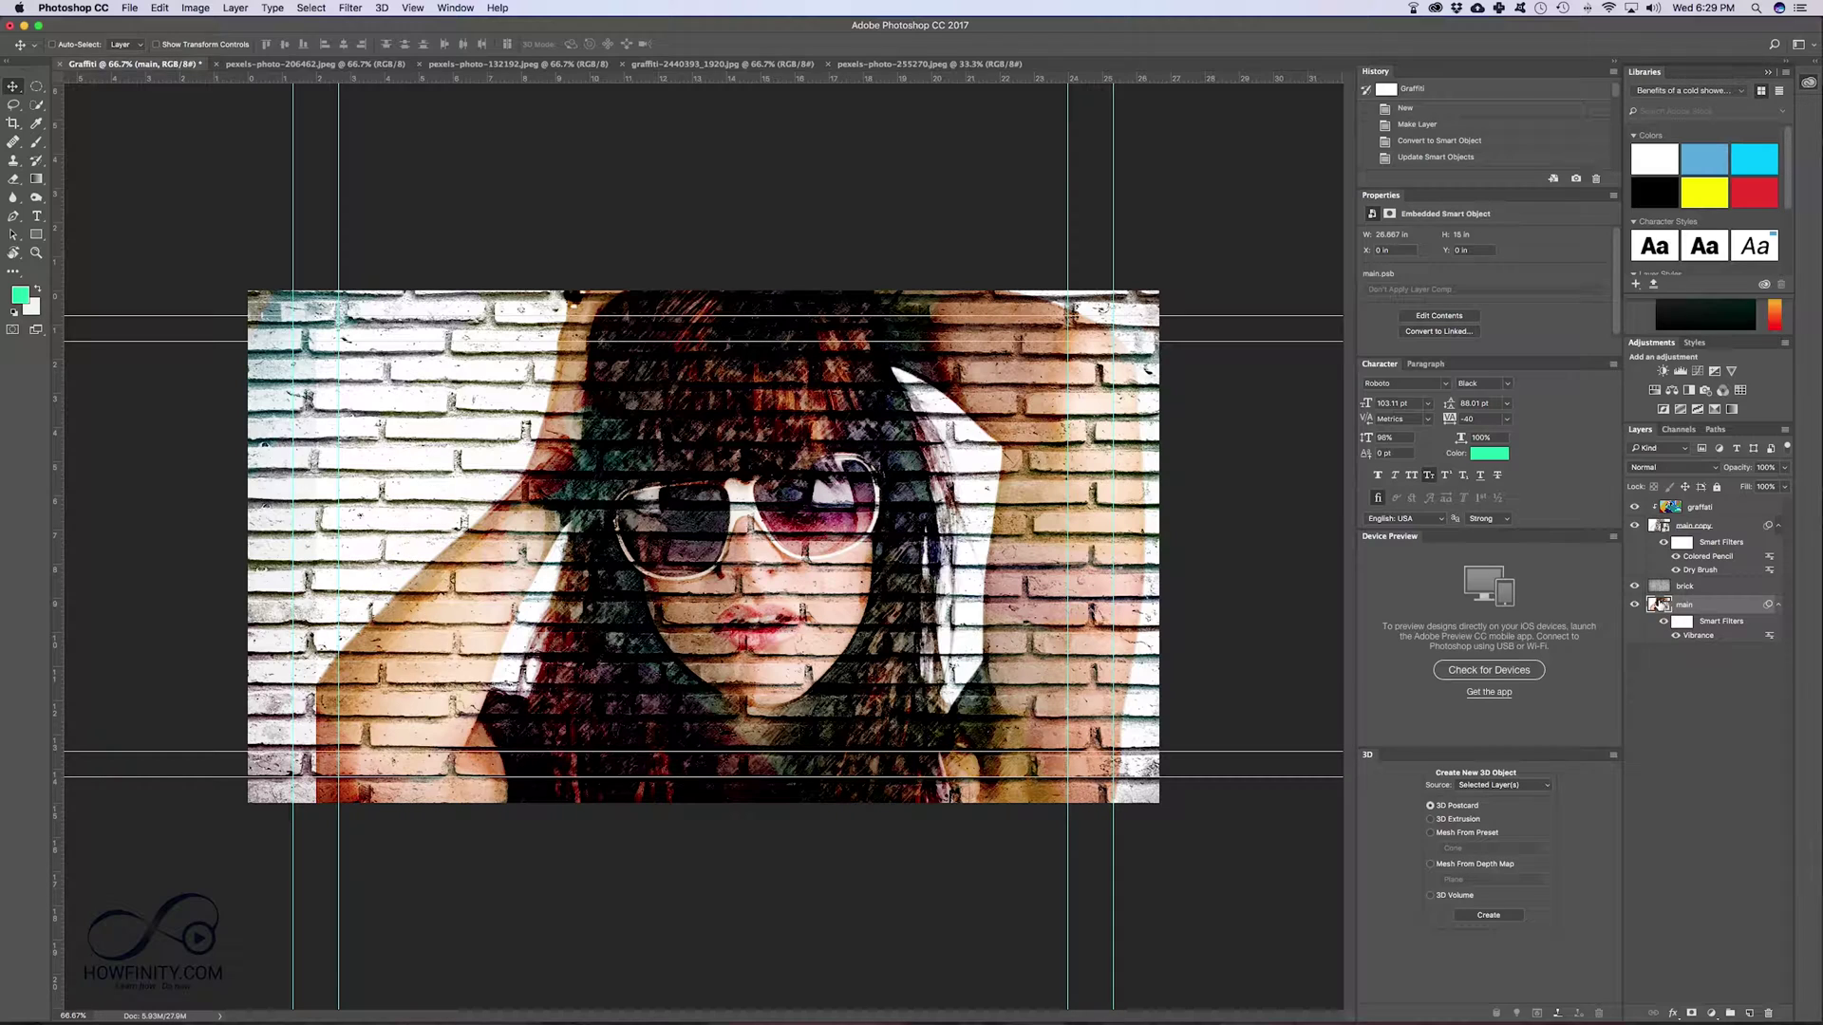
Step: Reopen the main smart object, hide Layer 2 (the sunglasses photo), and save main.psb
double_click(1657, 606)
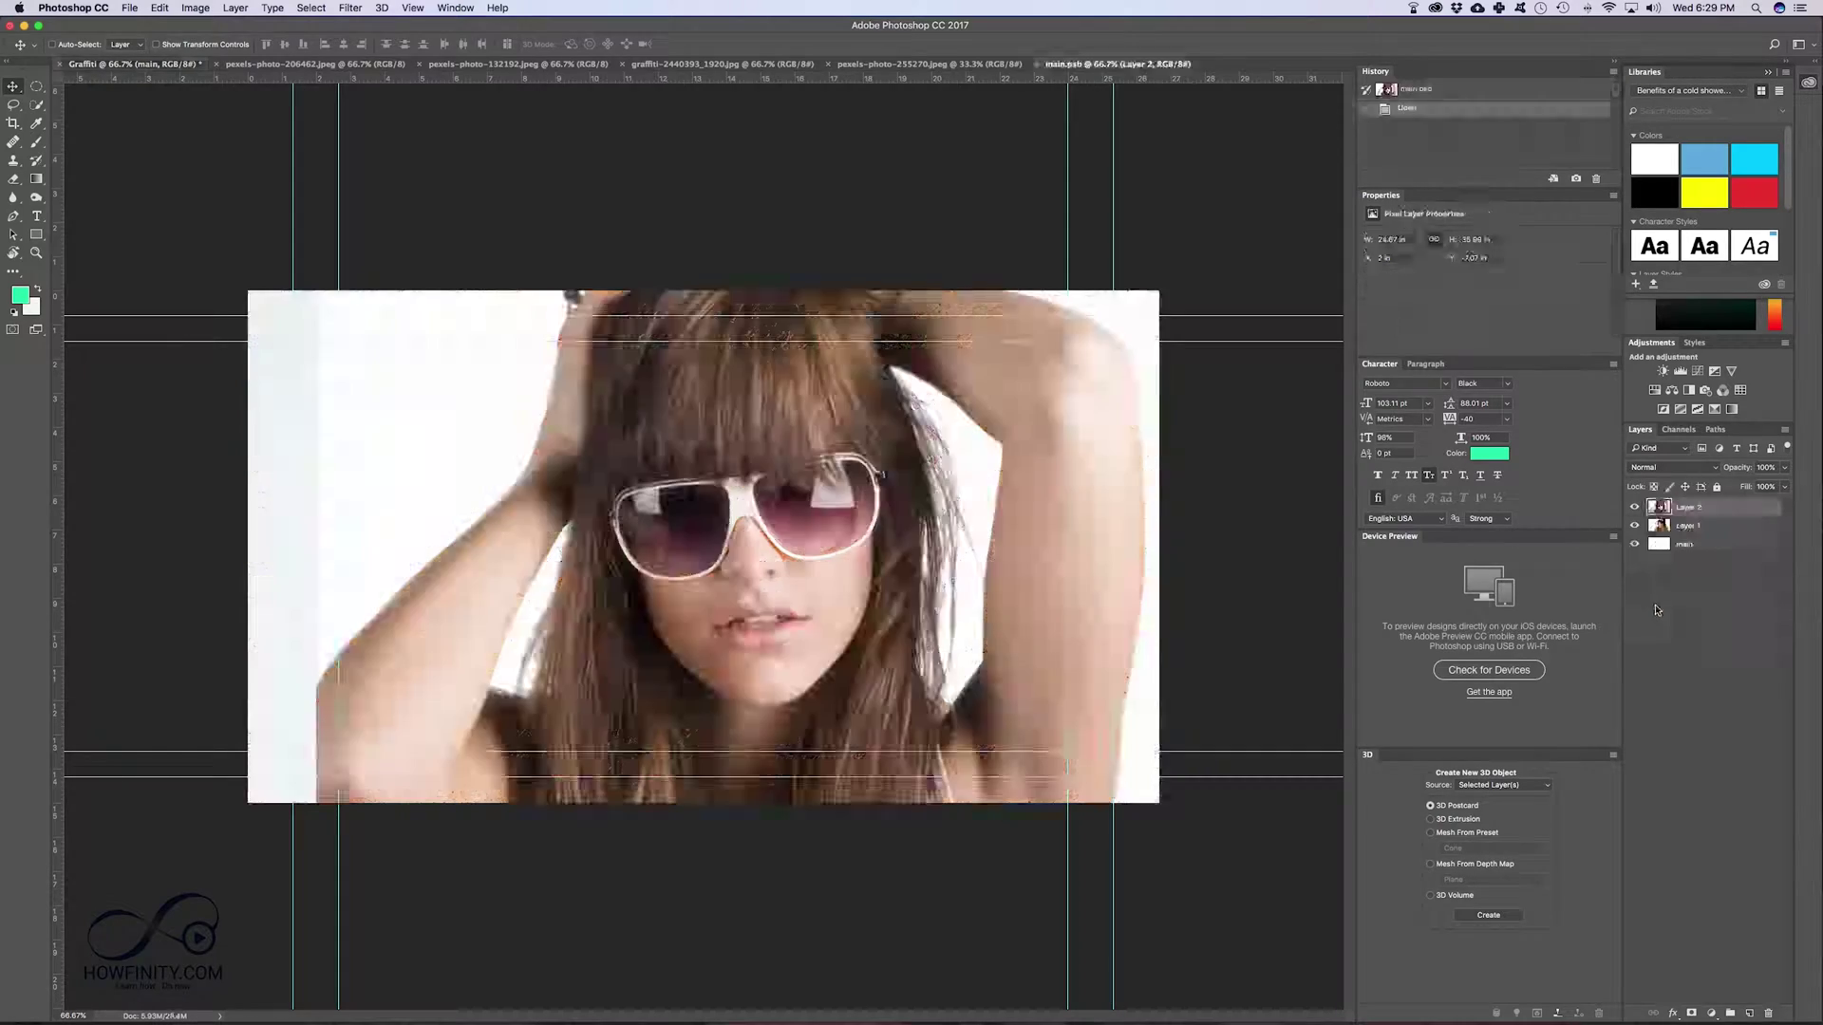
click(1635, 507)
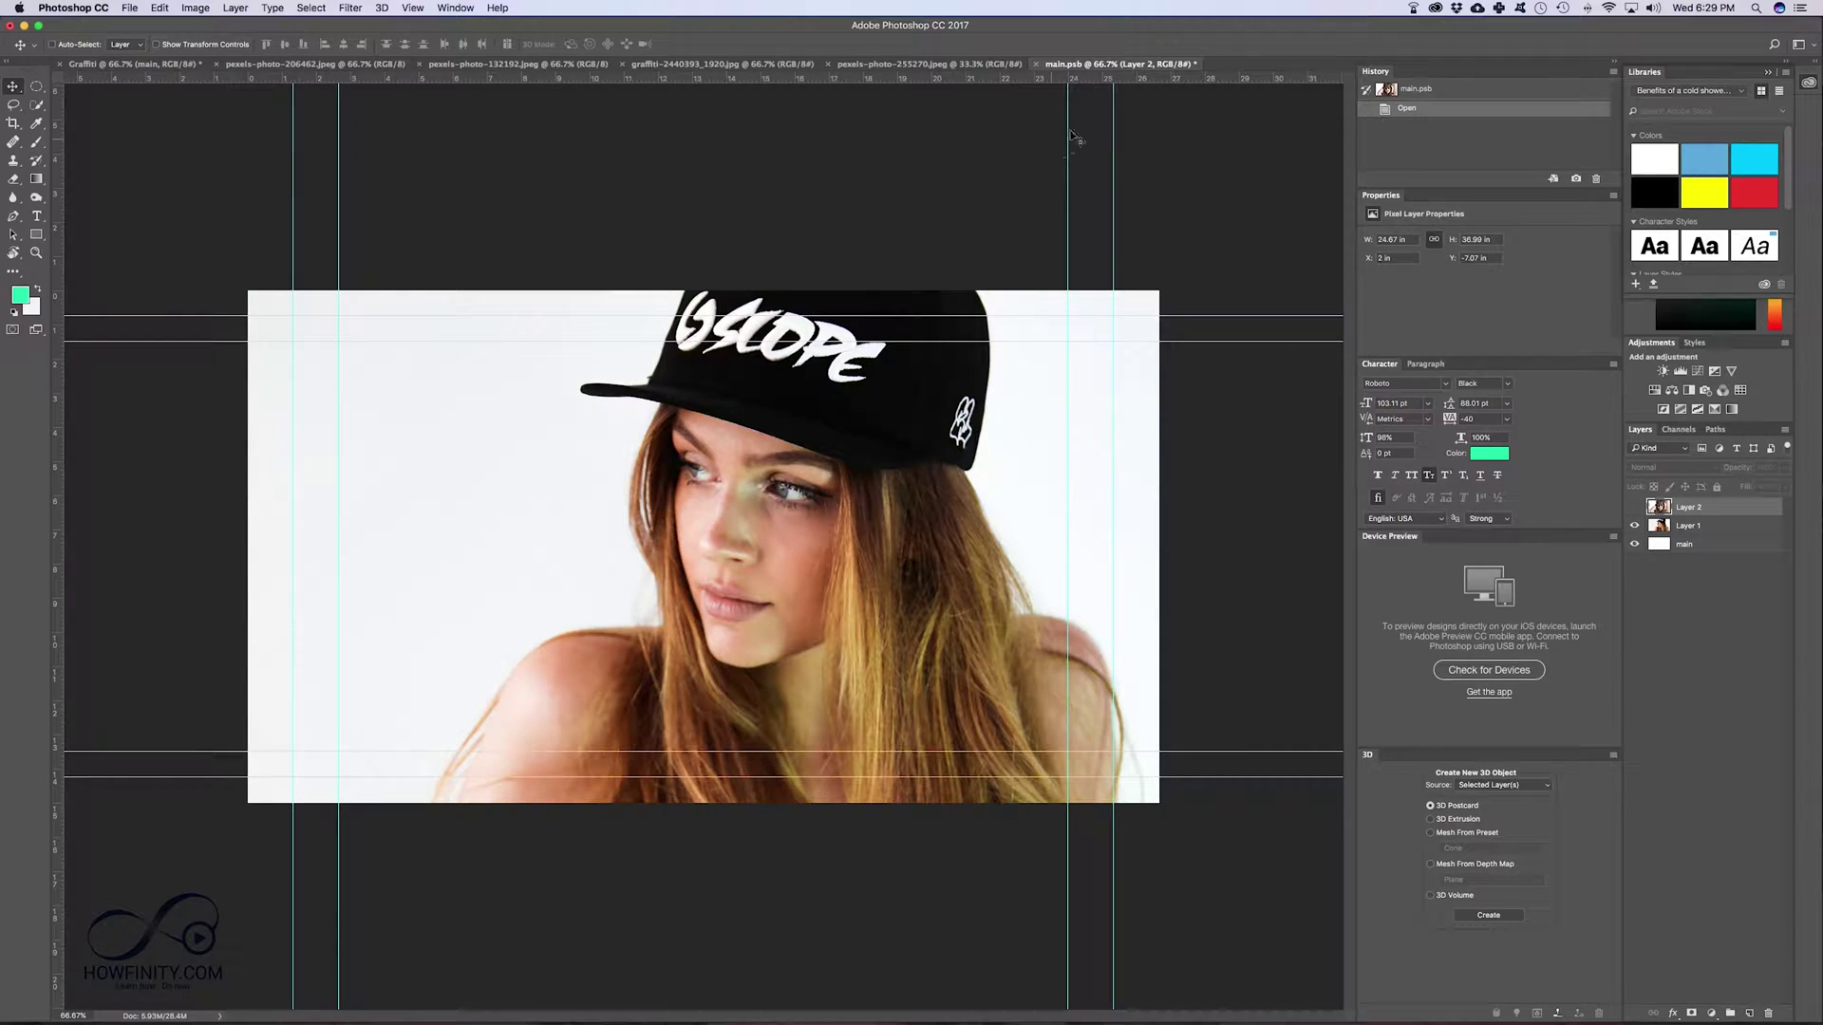
click(1036, 63)
click(1052, 336)
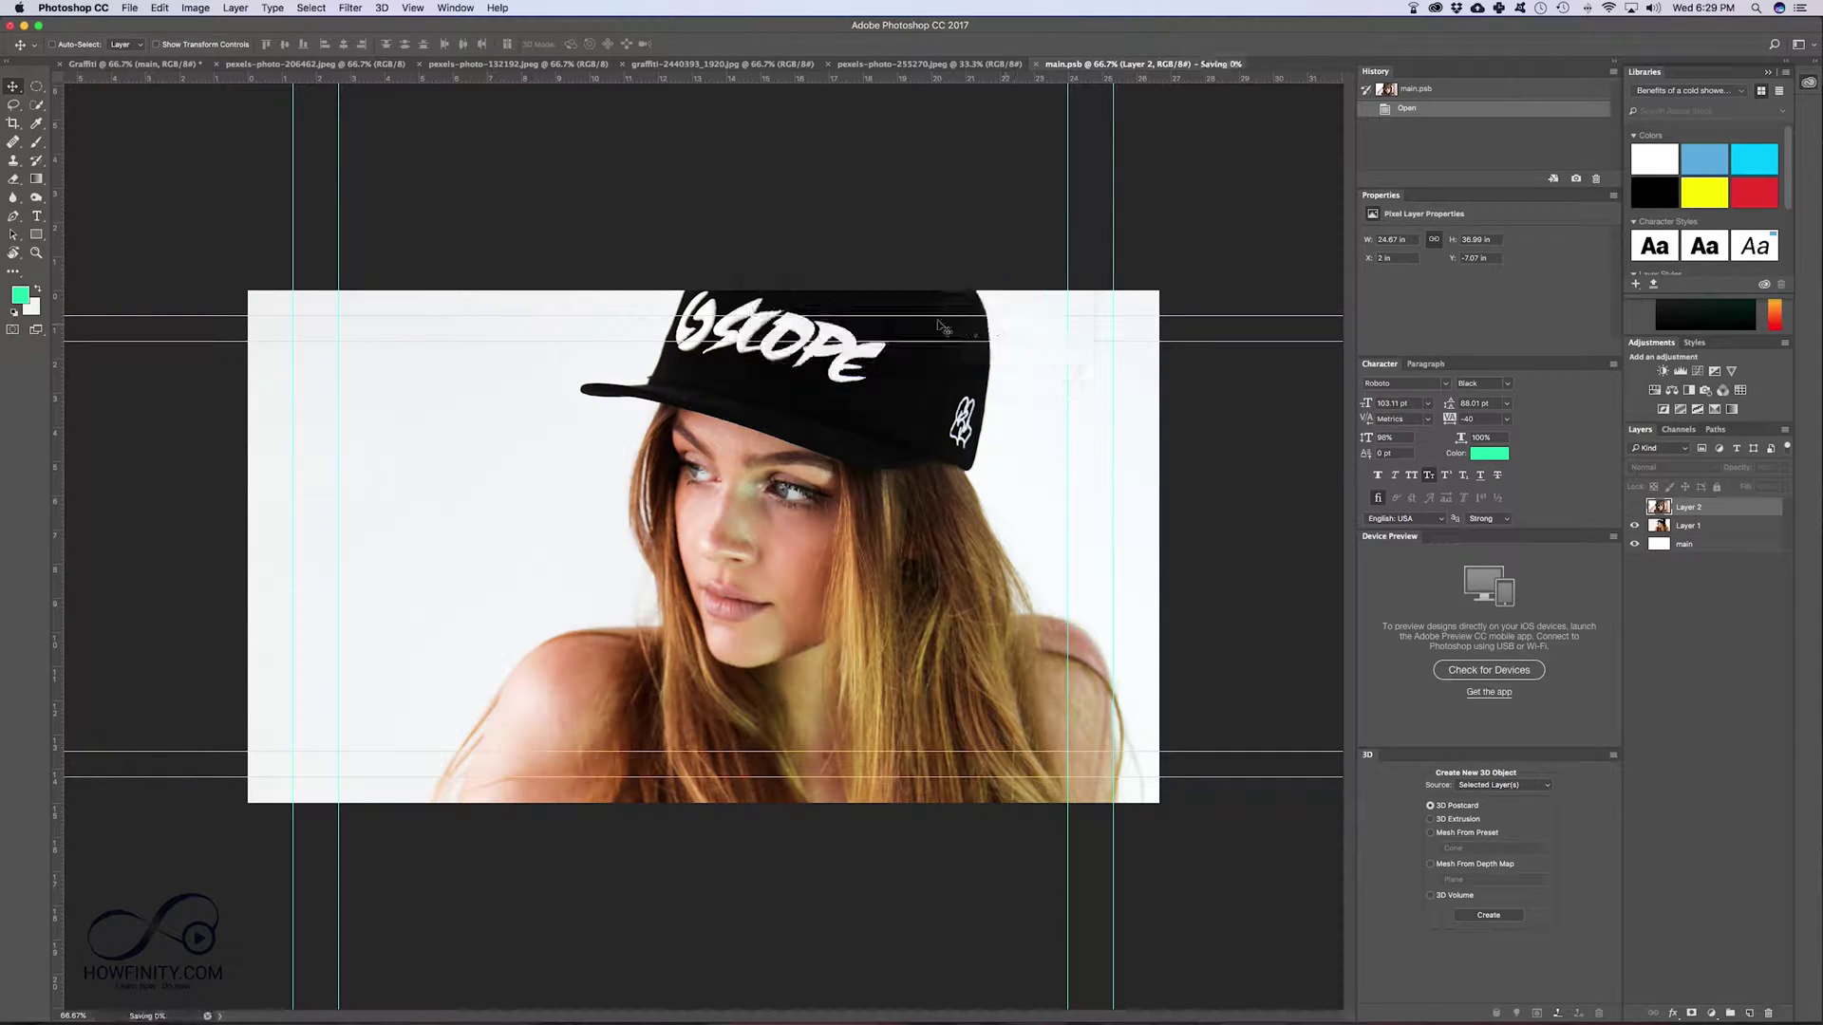